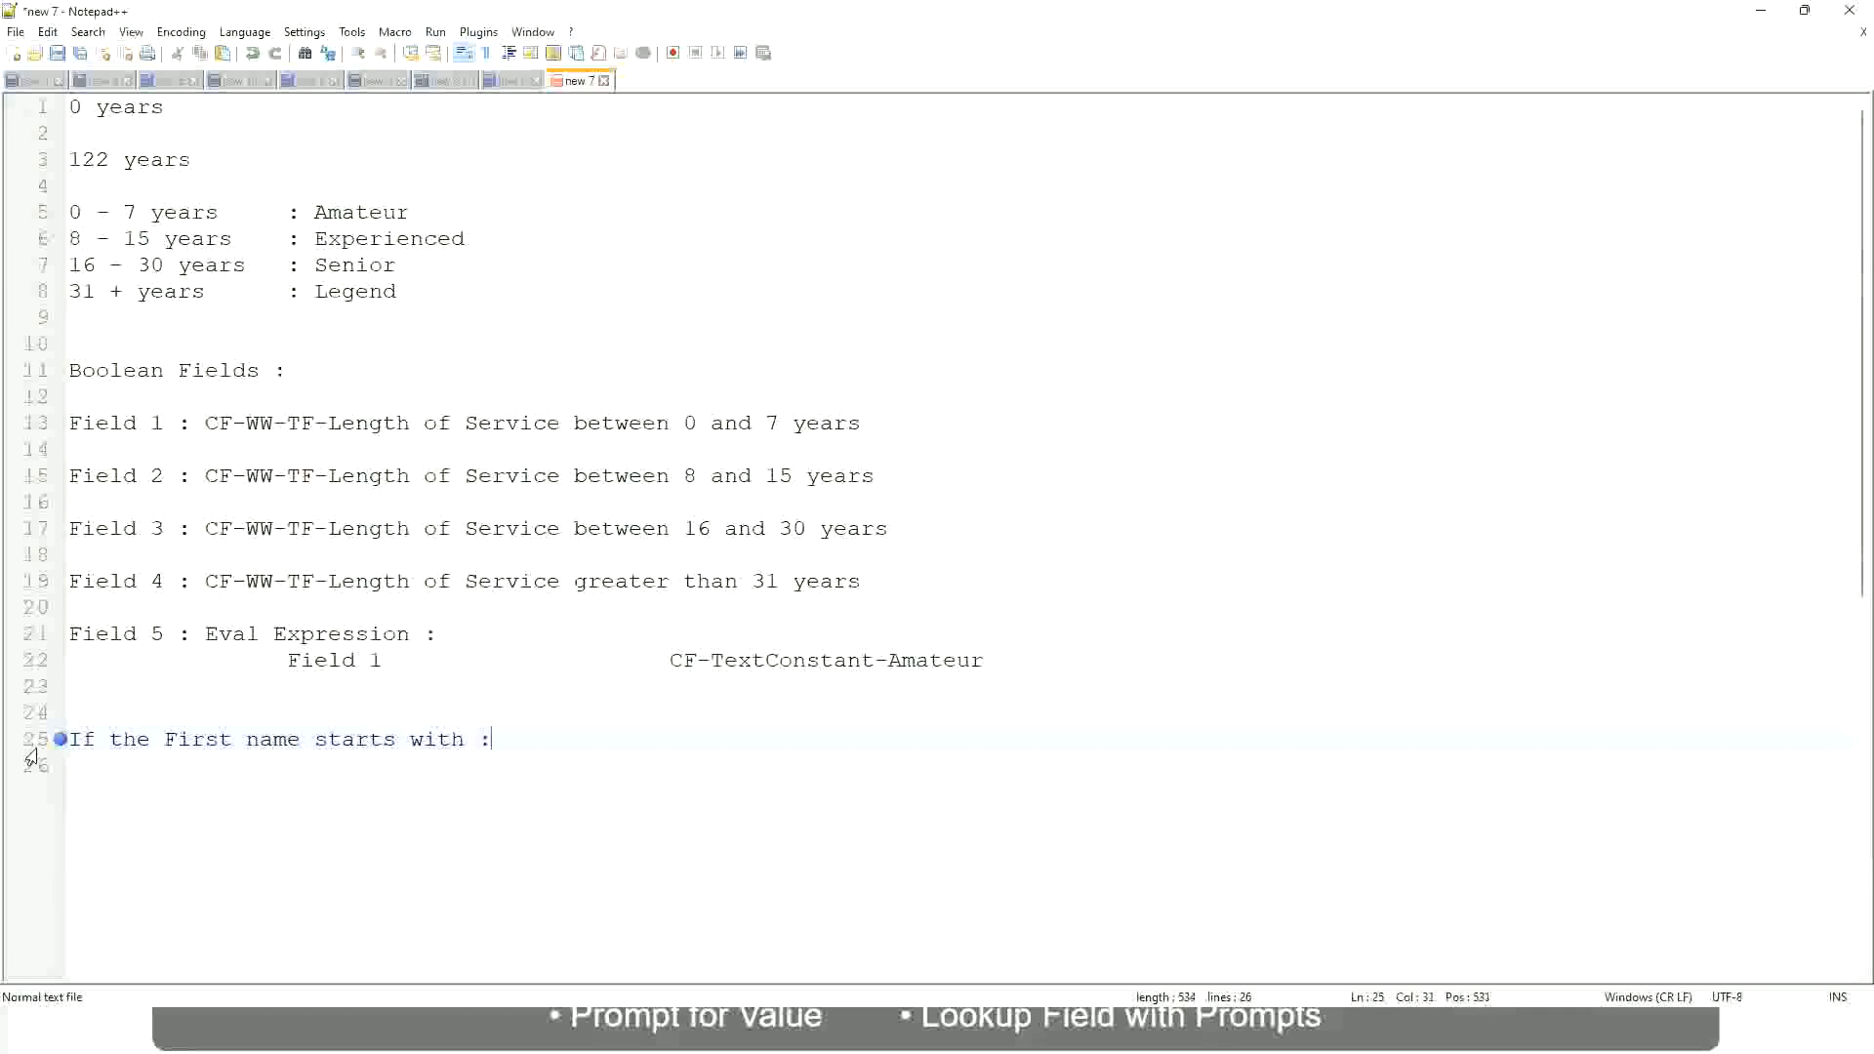
Step: Complete the first-name rule on line 25 with the range A - G and the label A Listers
text(A )
text(- G)
text(: )
text(A ll)
key(BackSpace)
key(BackSpace)
text(Listers)
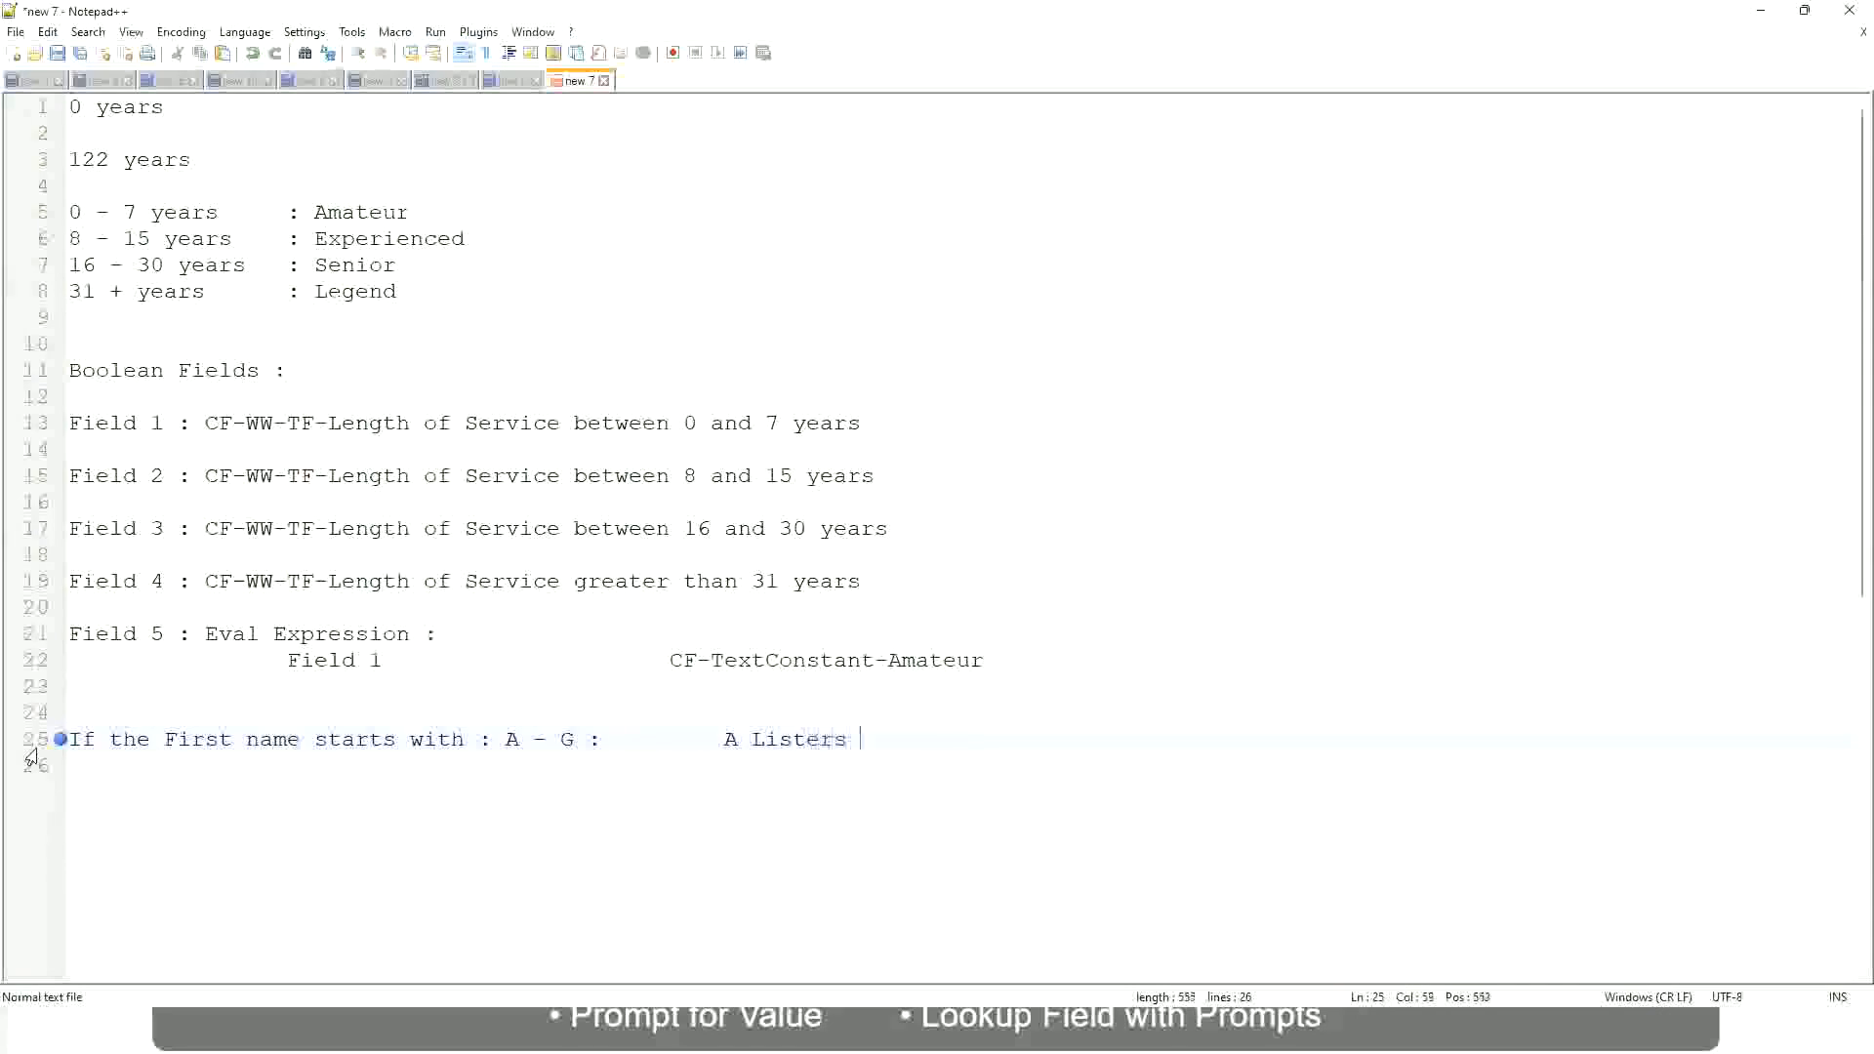
Step: Enclose the label A Listers in double quotes
key(BackSpace)
key(Left)
key(Left)
key(Left)
key(Left)
key(Left)
key(Left)
key(Left)
key(Left)
text("")
key(Right)
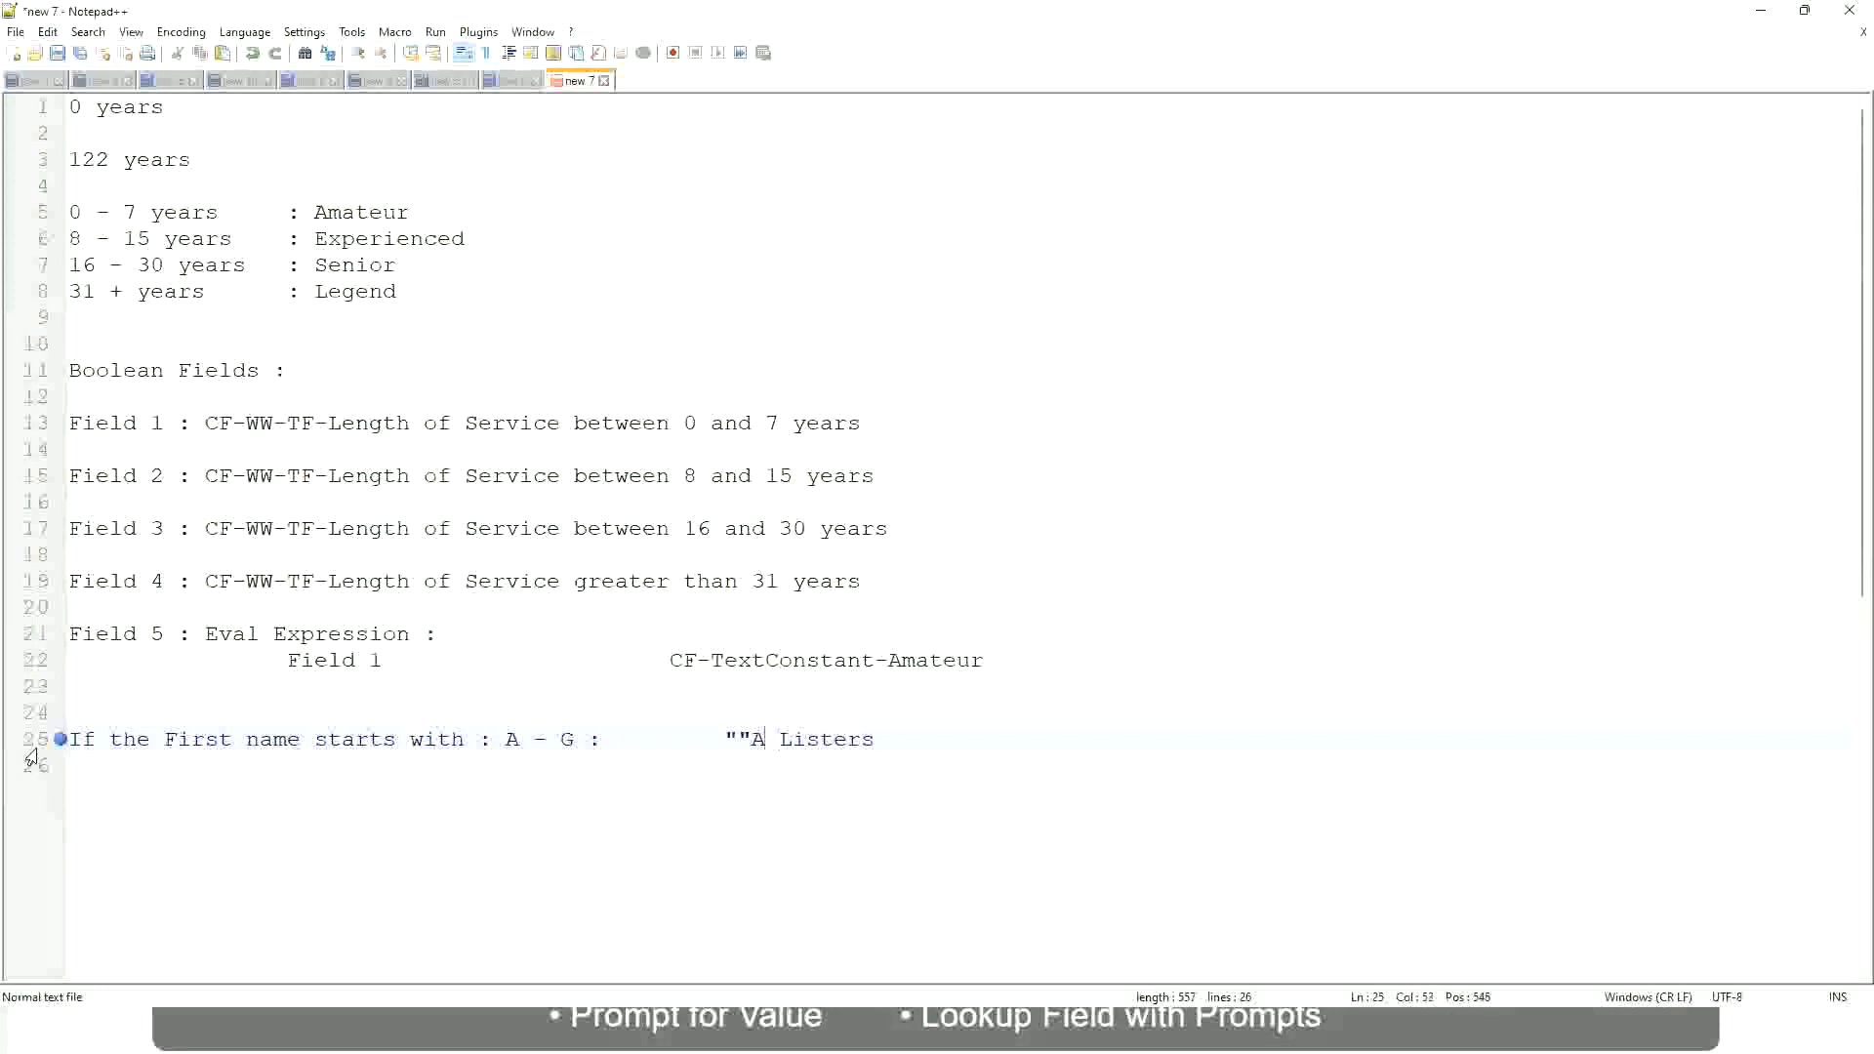
key(BackSpace)
key(End)
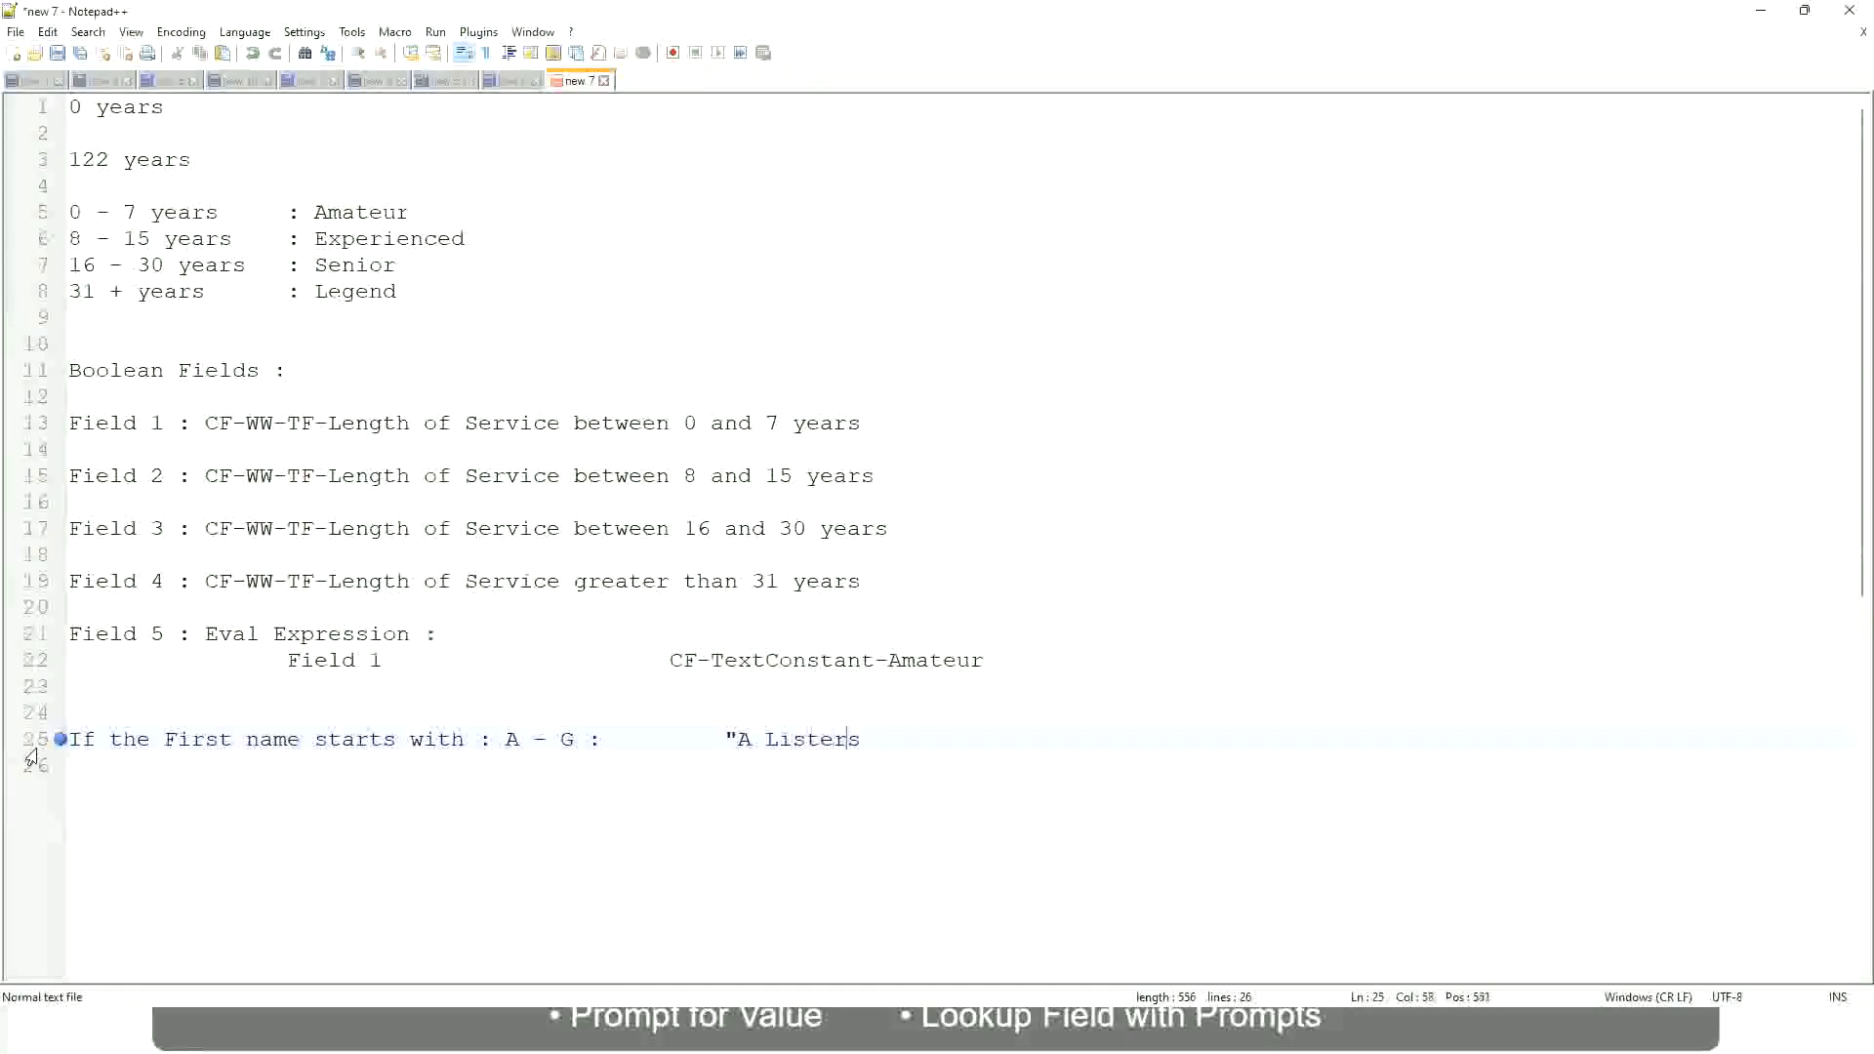
key(Return)
text(")
key(BackSpace)
key(BackSpace)
text("")
key(BackSpace)
Step: Add a second first-name rule line for the range H - P with the label "His Majesty" in double quotes
key(Return)
text(H -)
text(P)
key(Tab)
key(Tab)
key(Tab)
key(Tab)
key(Tab)
key(Tab)
key(Tab)
key(Tab)
key(Tab)
text(:)
key(Tab)
key(Tab)
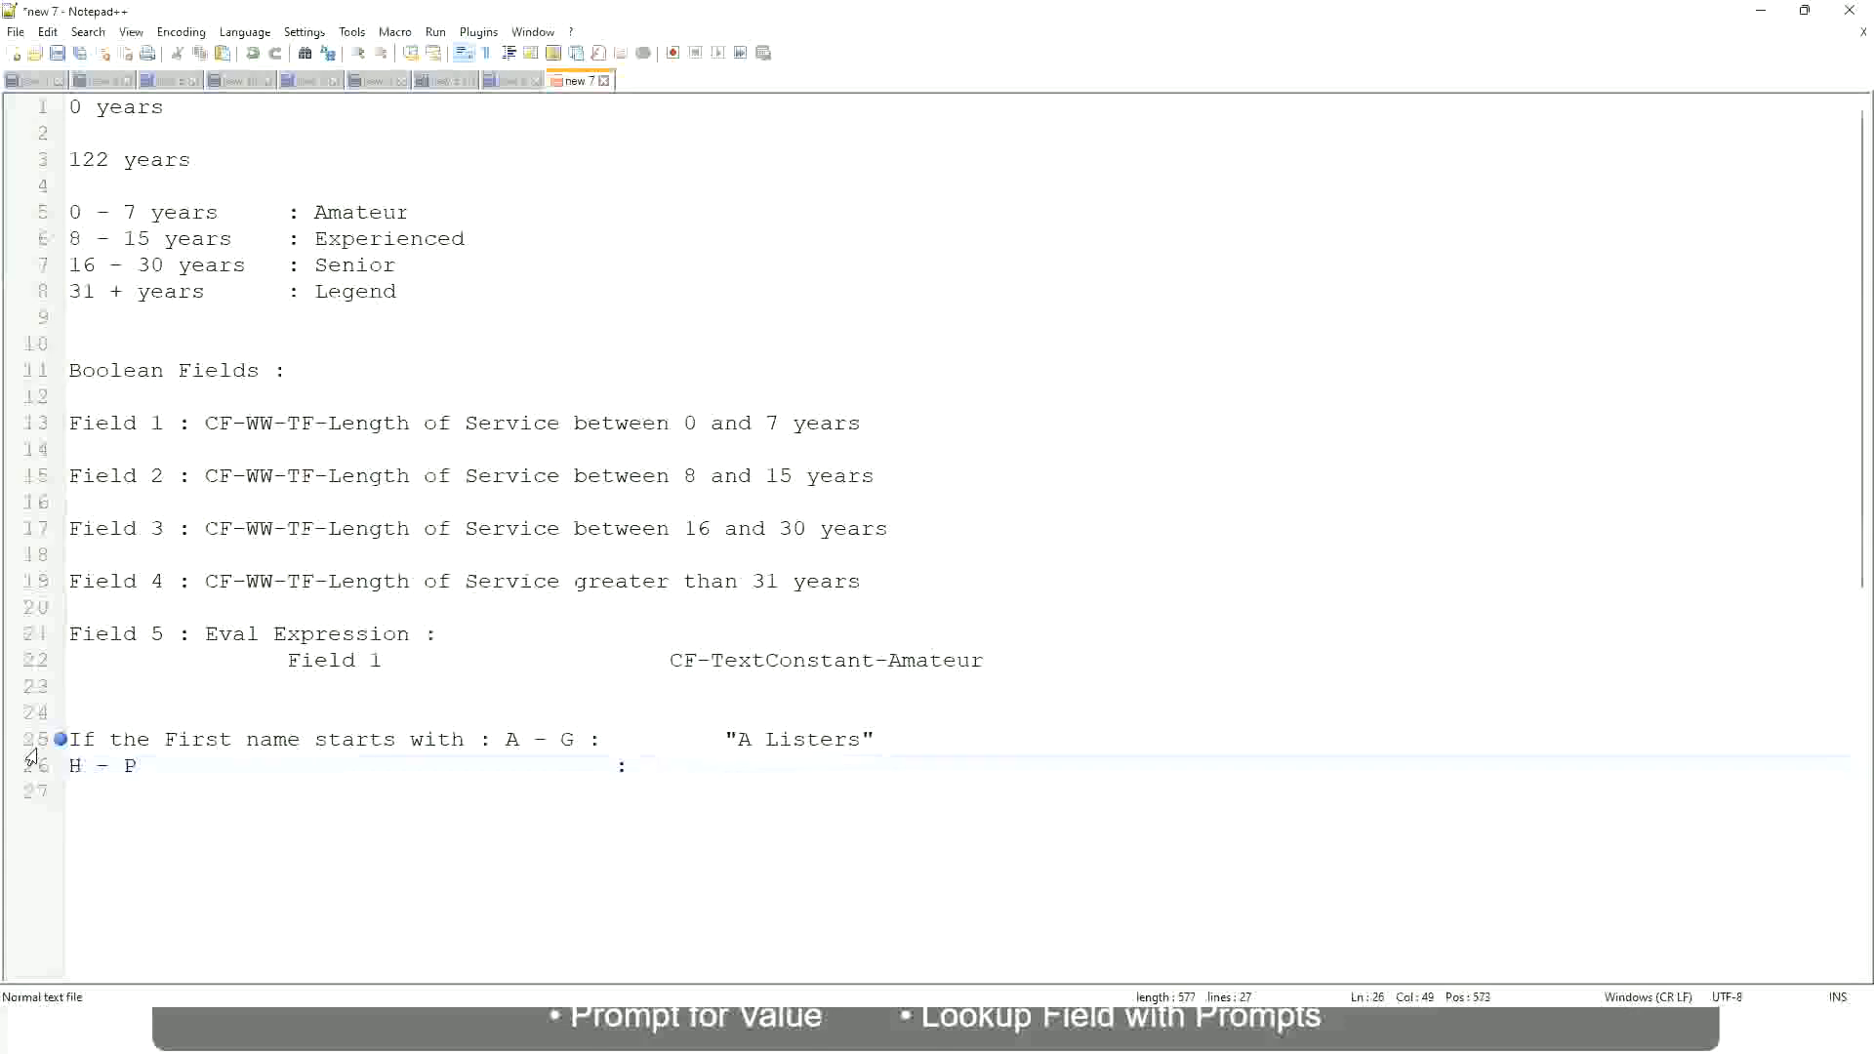
text("His Majesty)
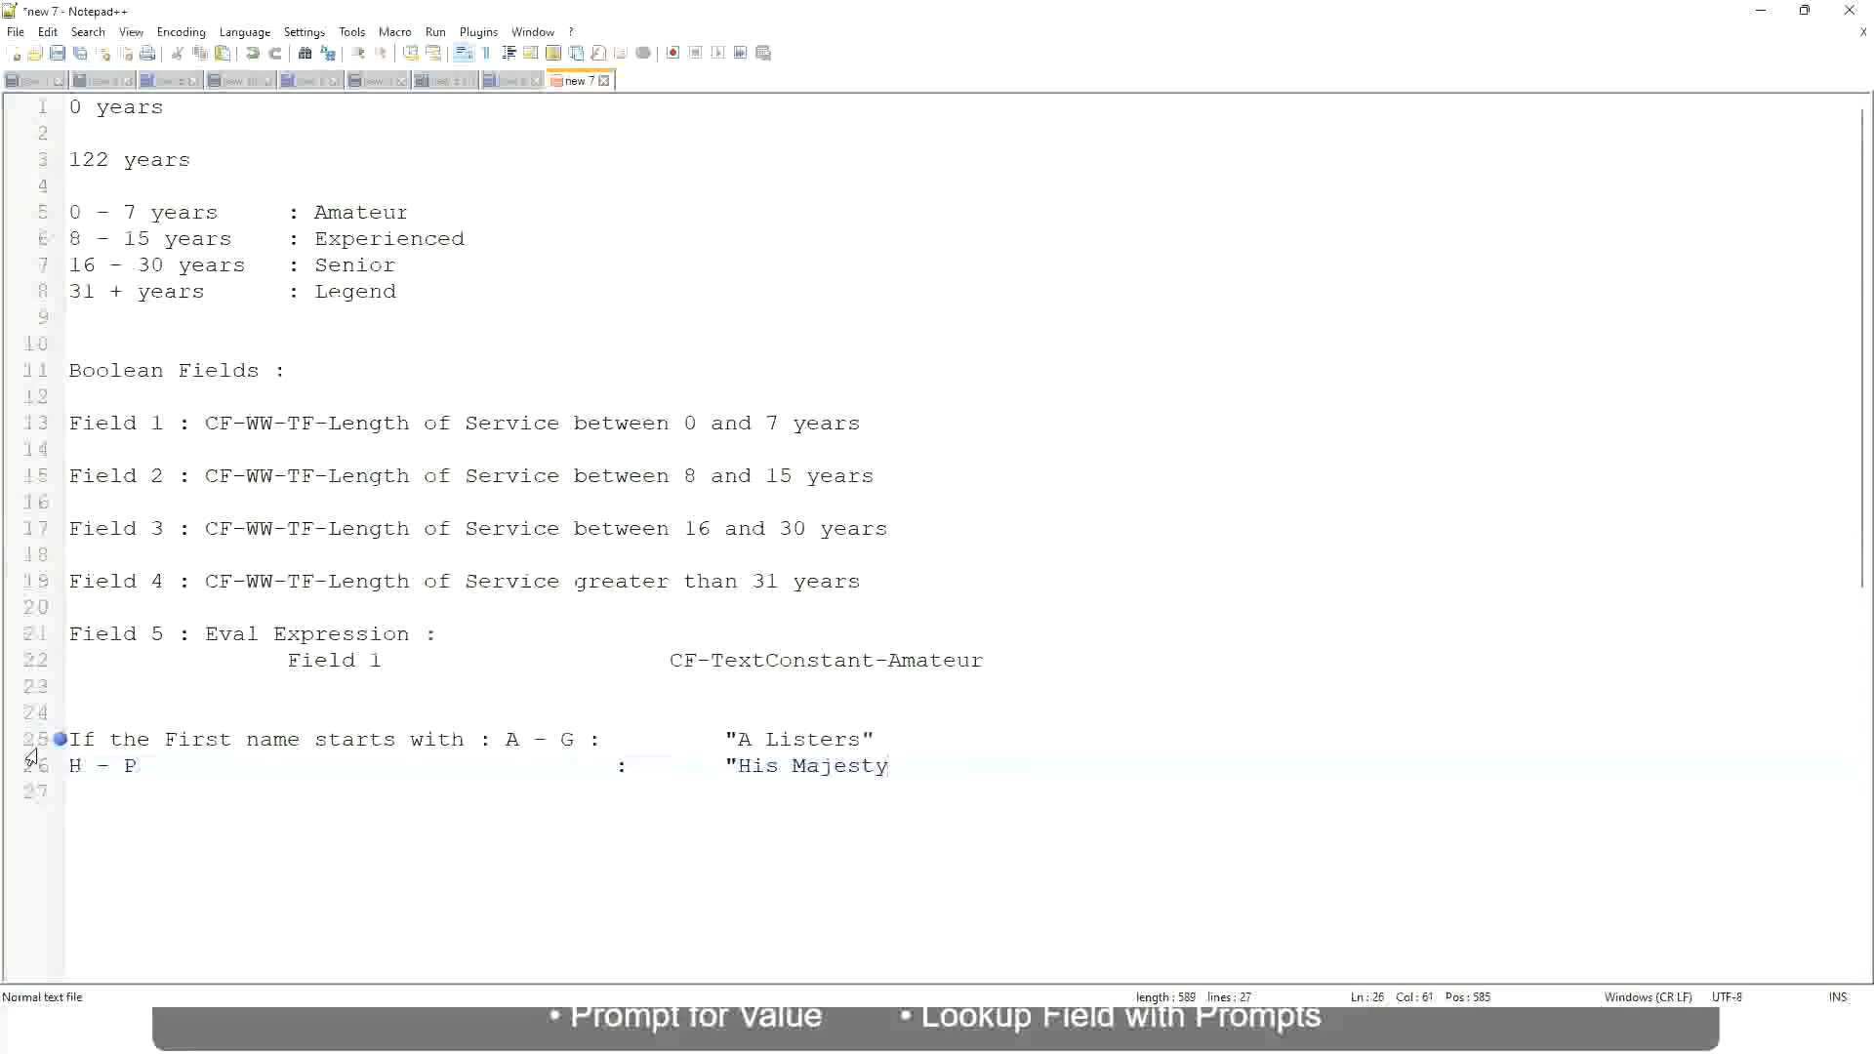
text("")
key(BackSpace)
Step: Add a third first-name rule line for the range L - Z with the label "Lords" in double quotes
key(Return)
text(L)
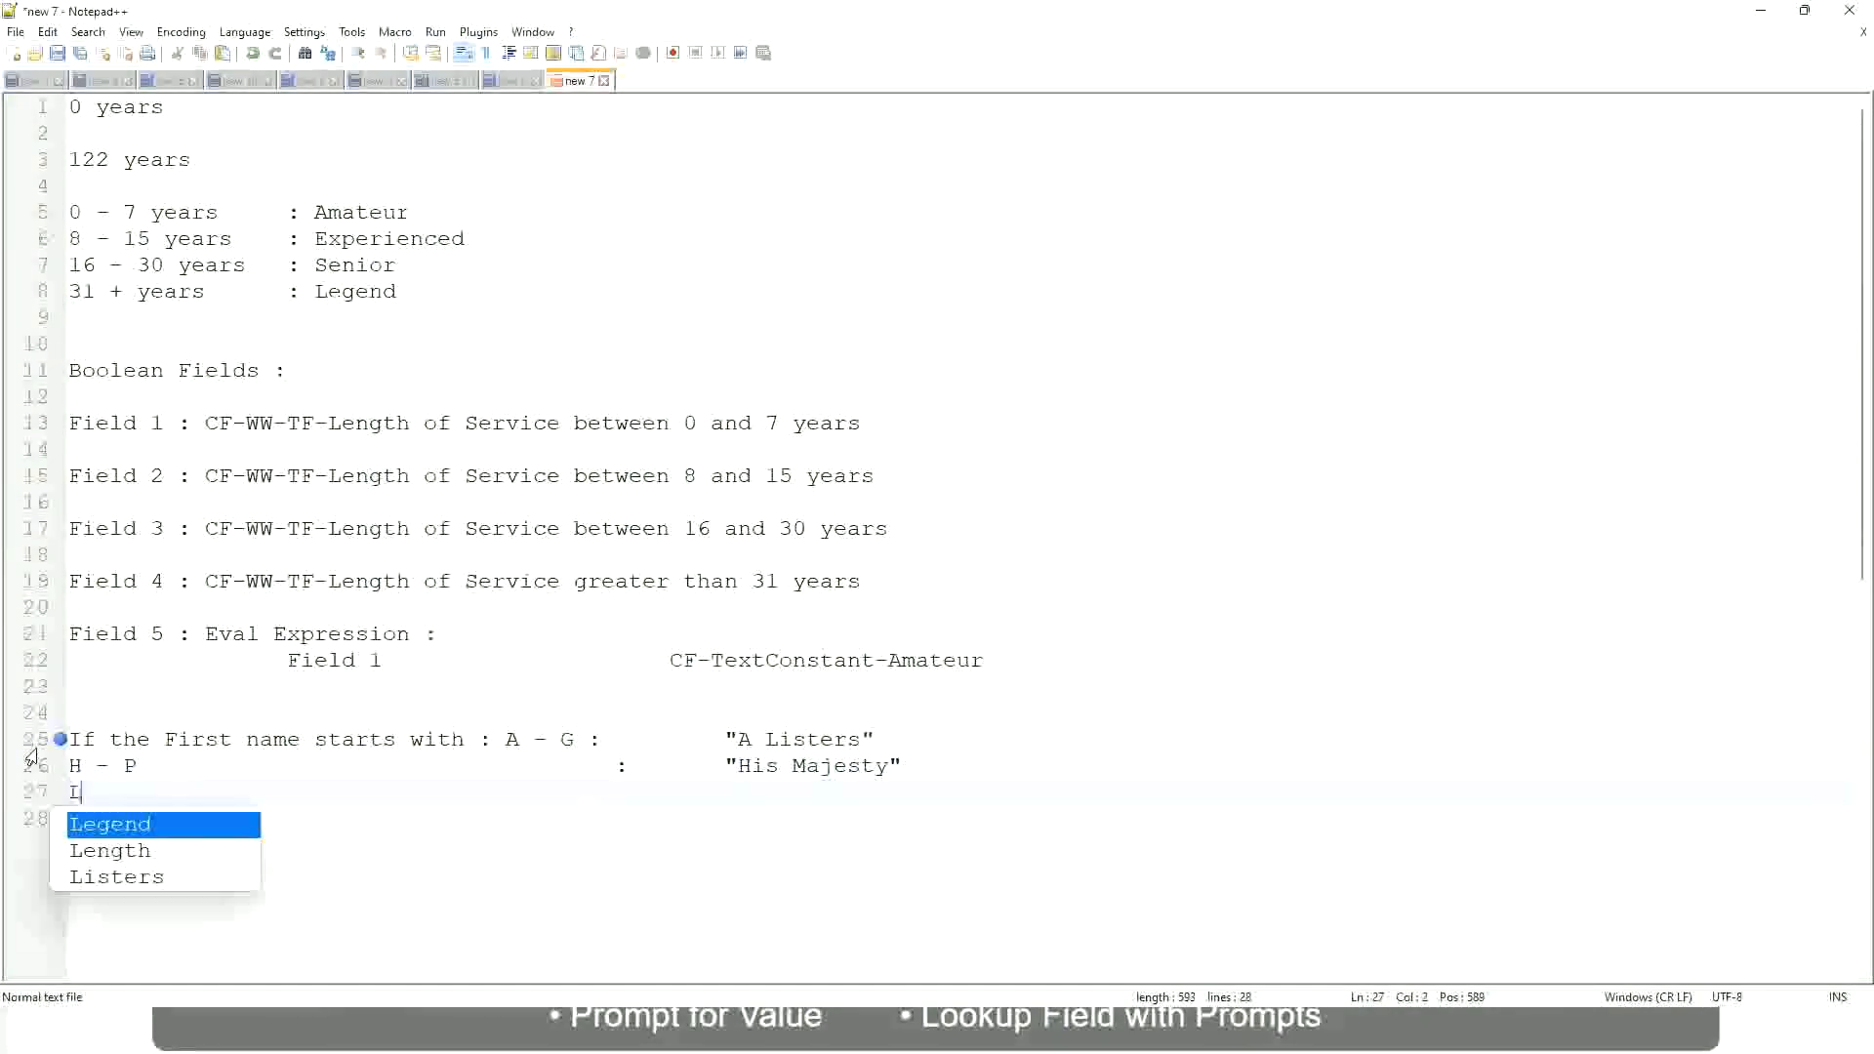
text( - Z)
key(Tab)
key(Tab)
key(Tab)
key(Tab)
key(Tab)
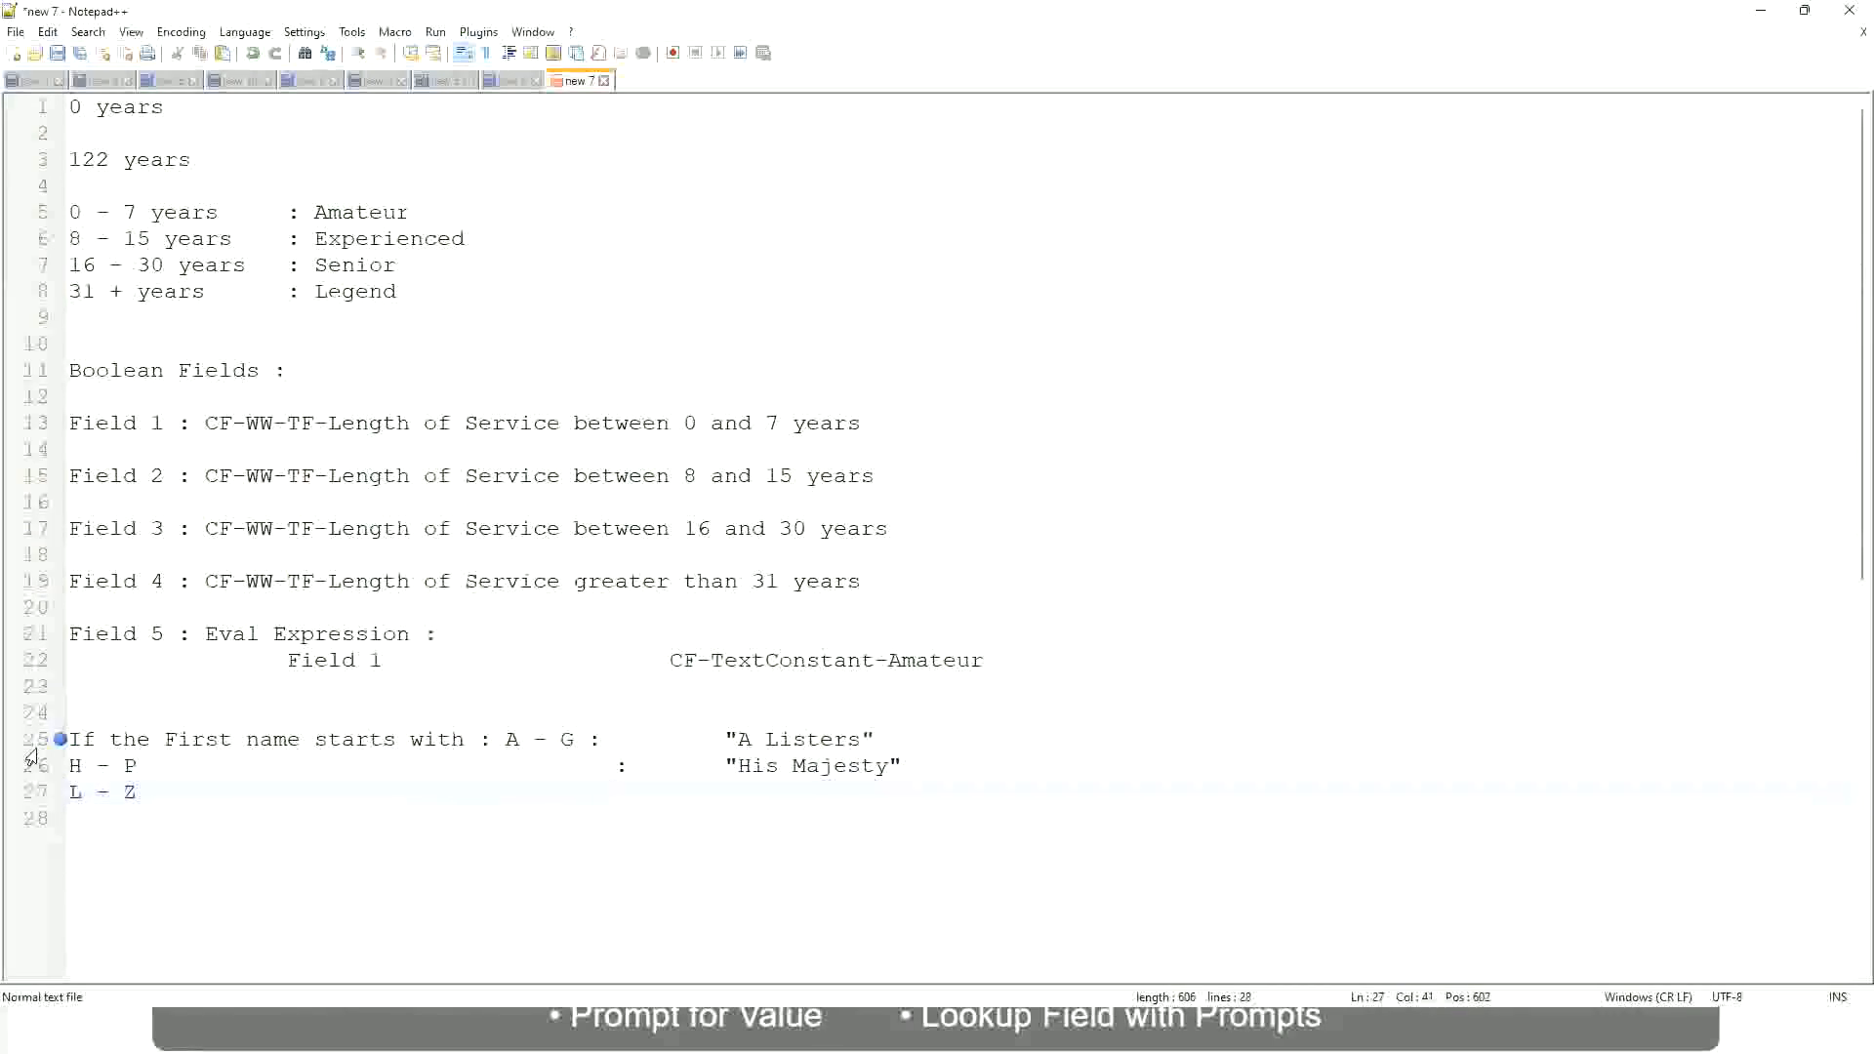
text(:       "Lords)
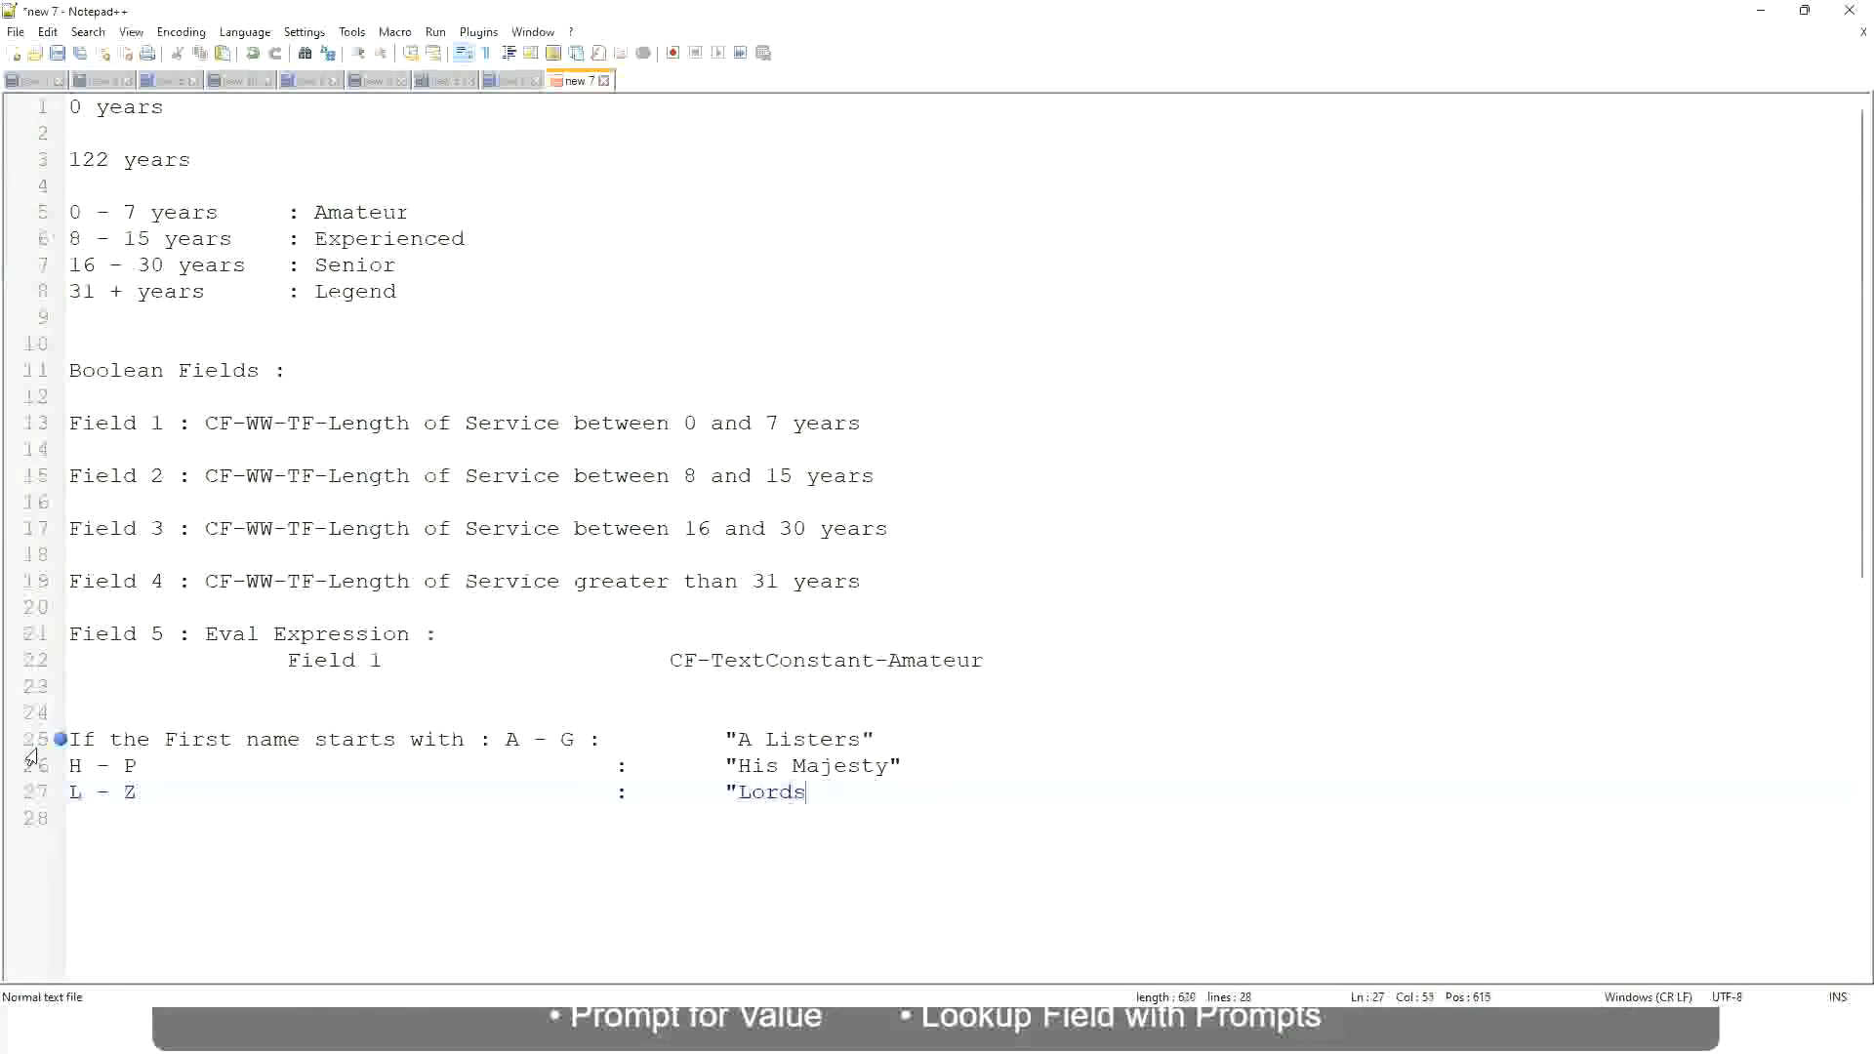
text(")
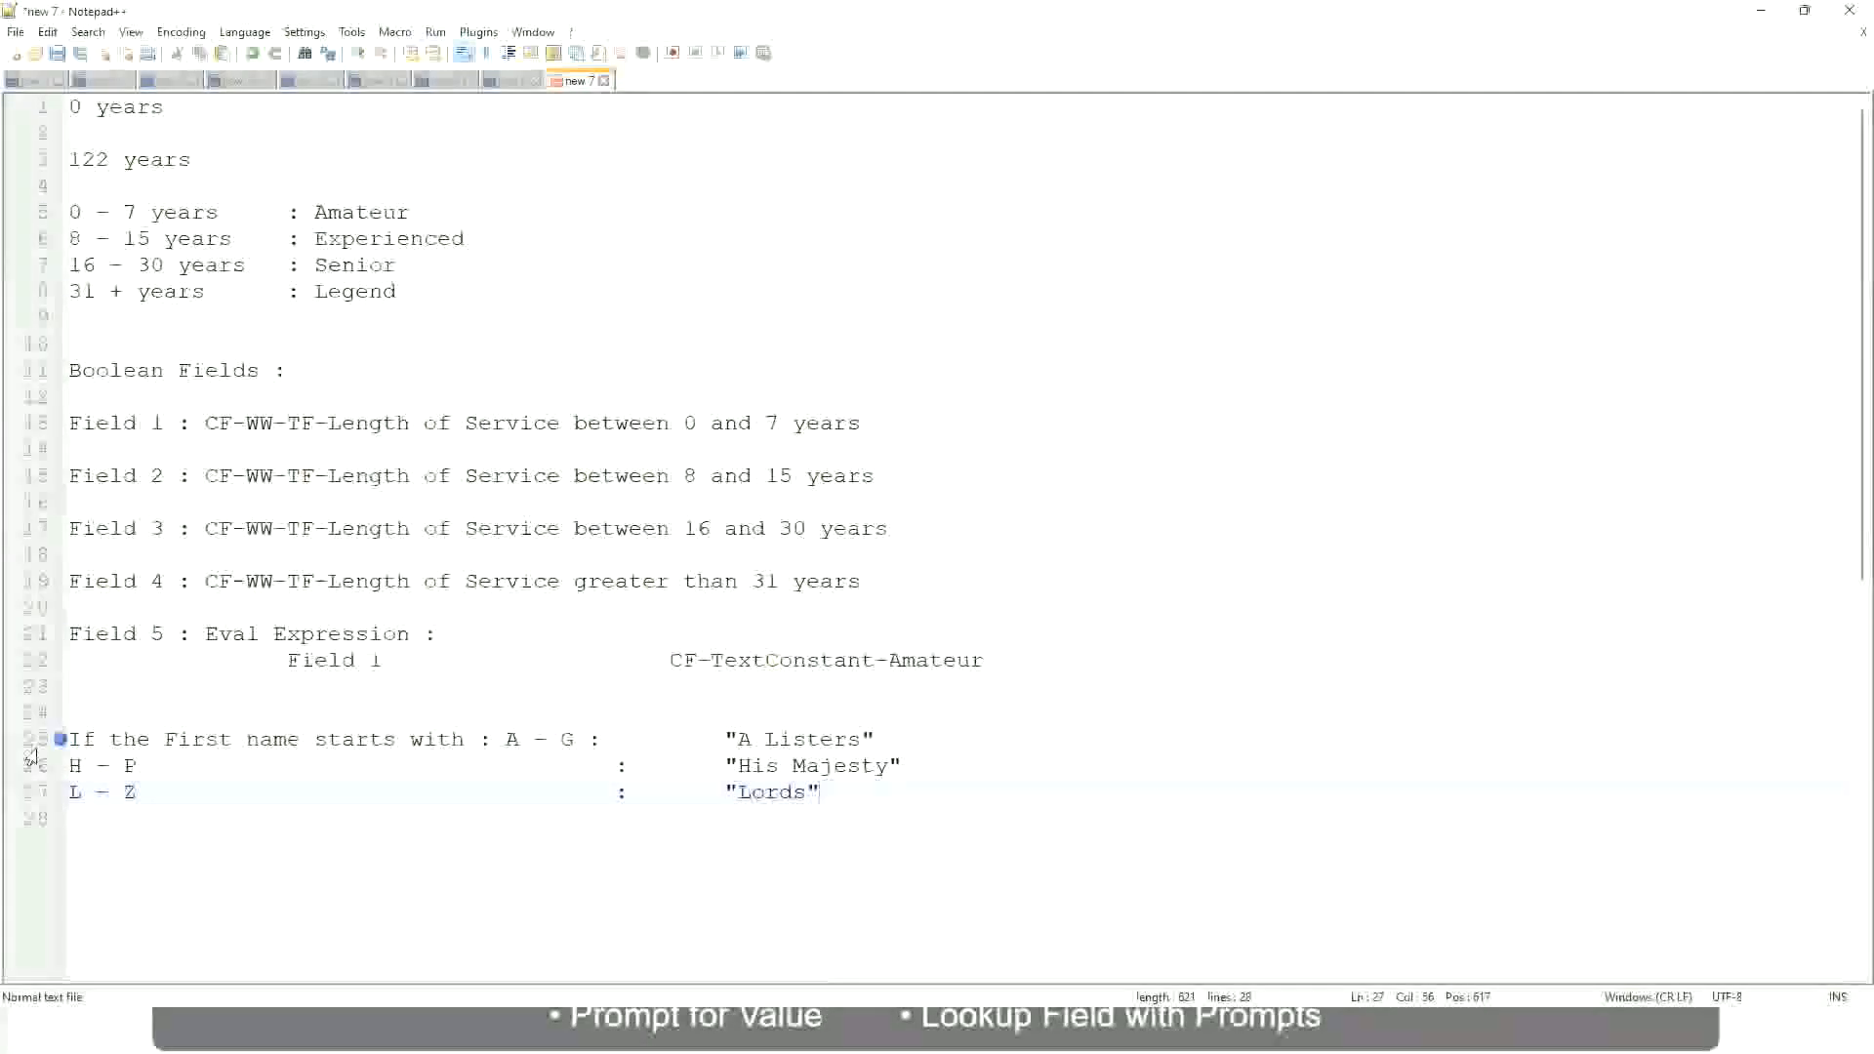
key(Right)
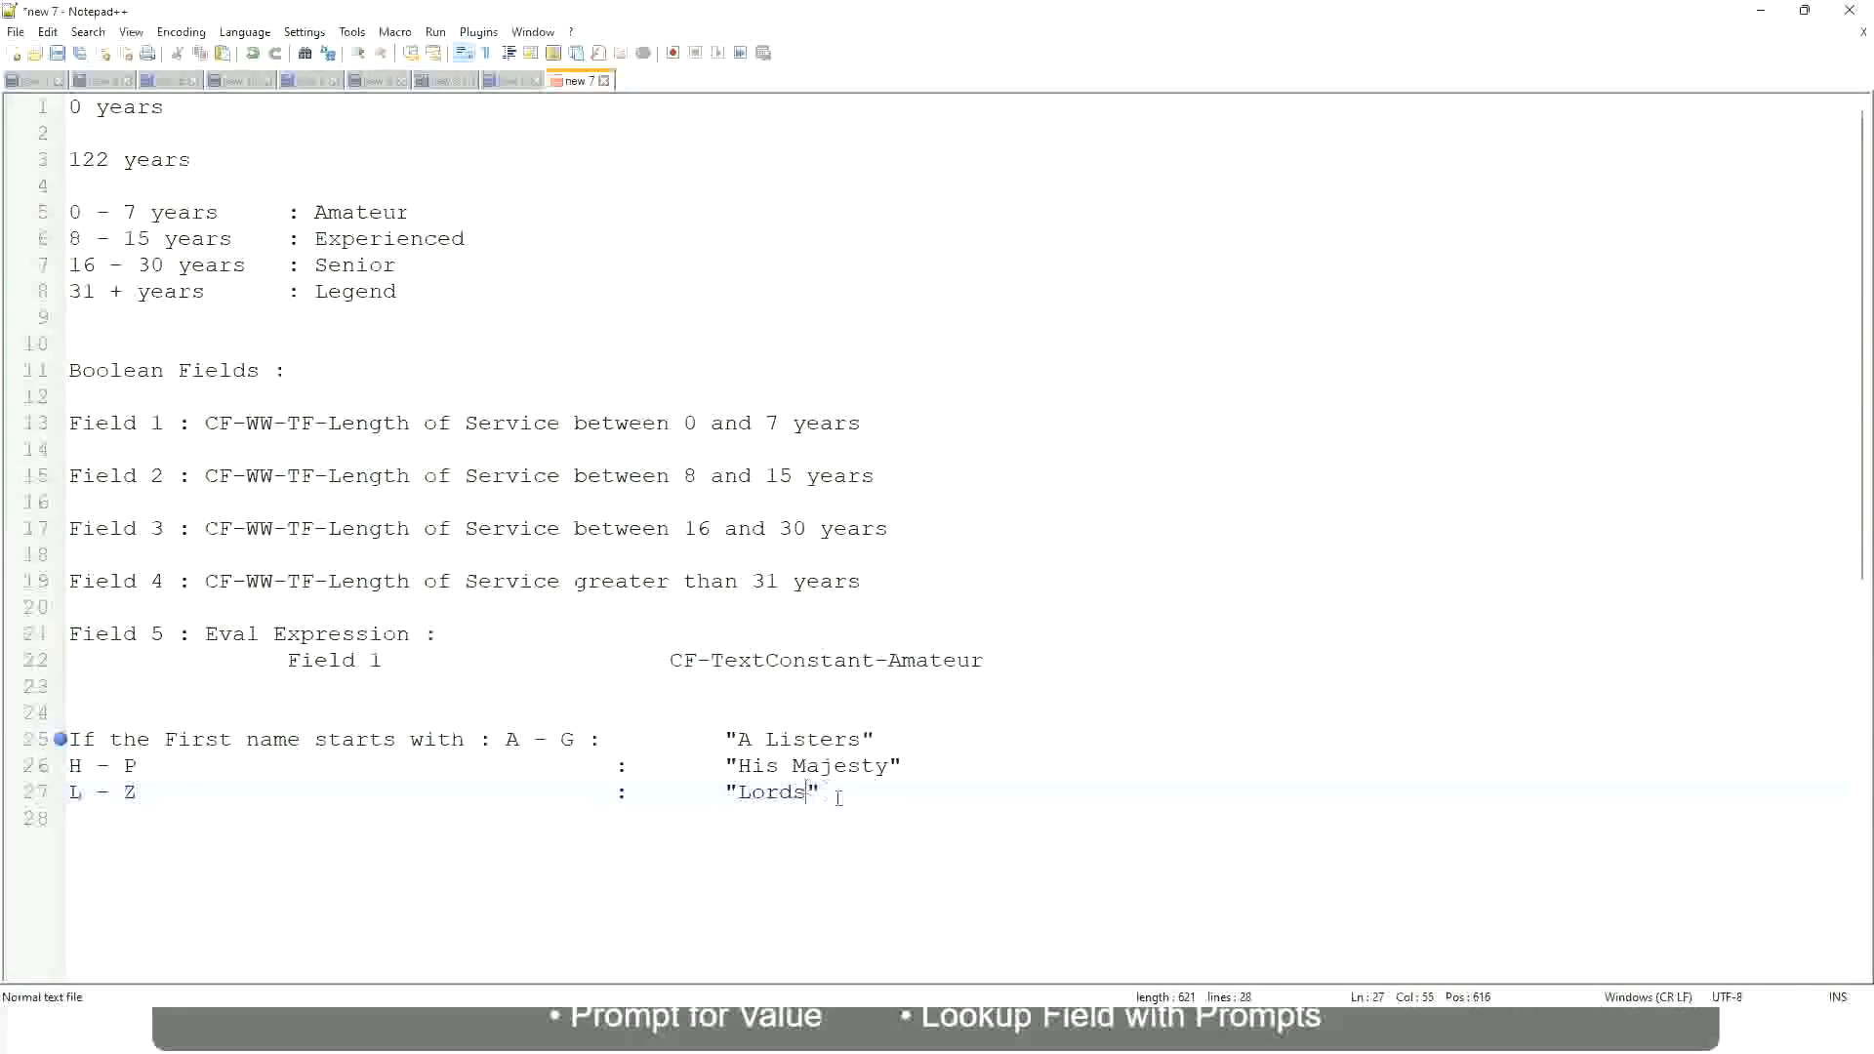
drag(814, 792, 898, 740)
click(768, 739)
click(847, 767)
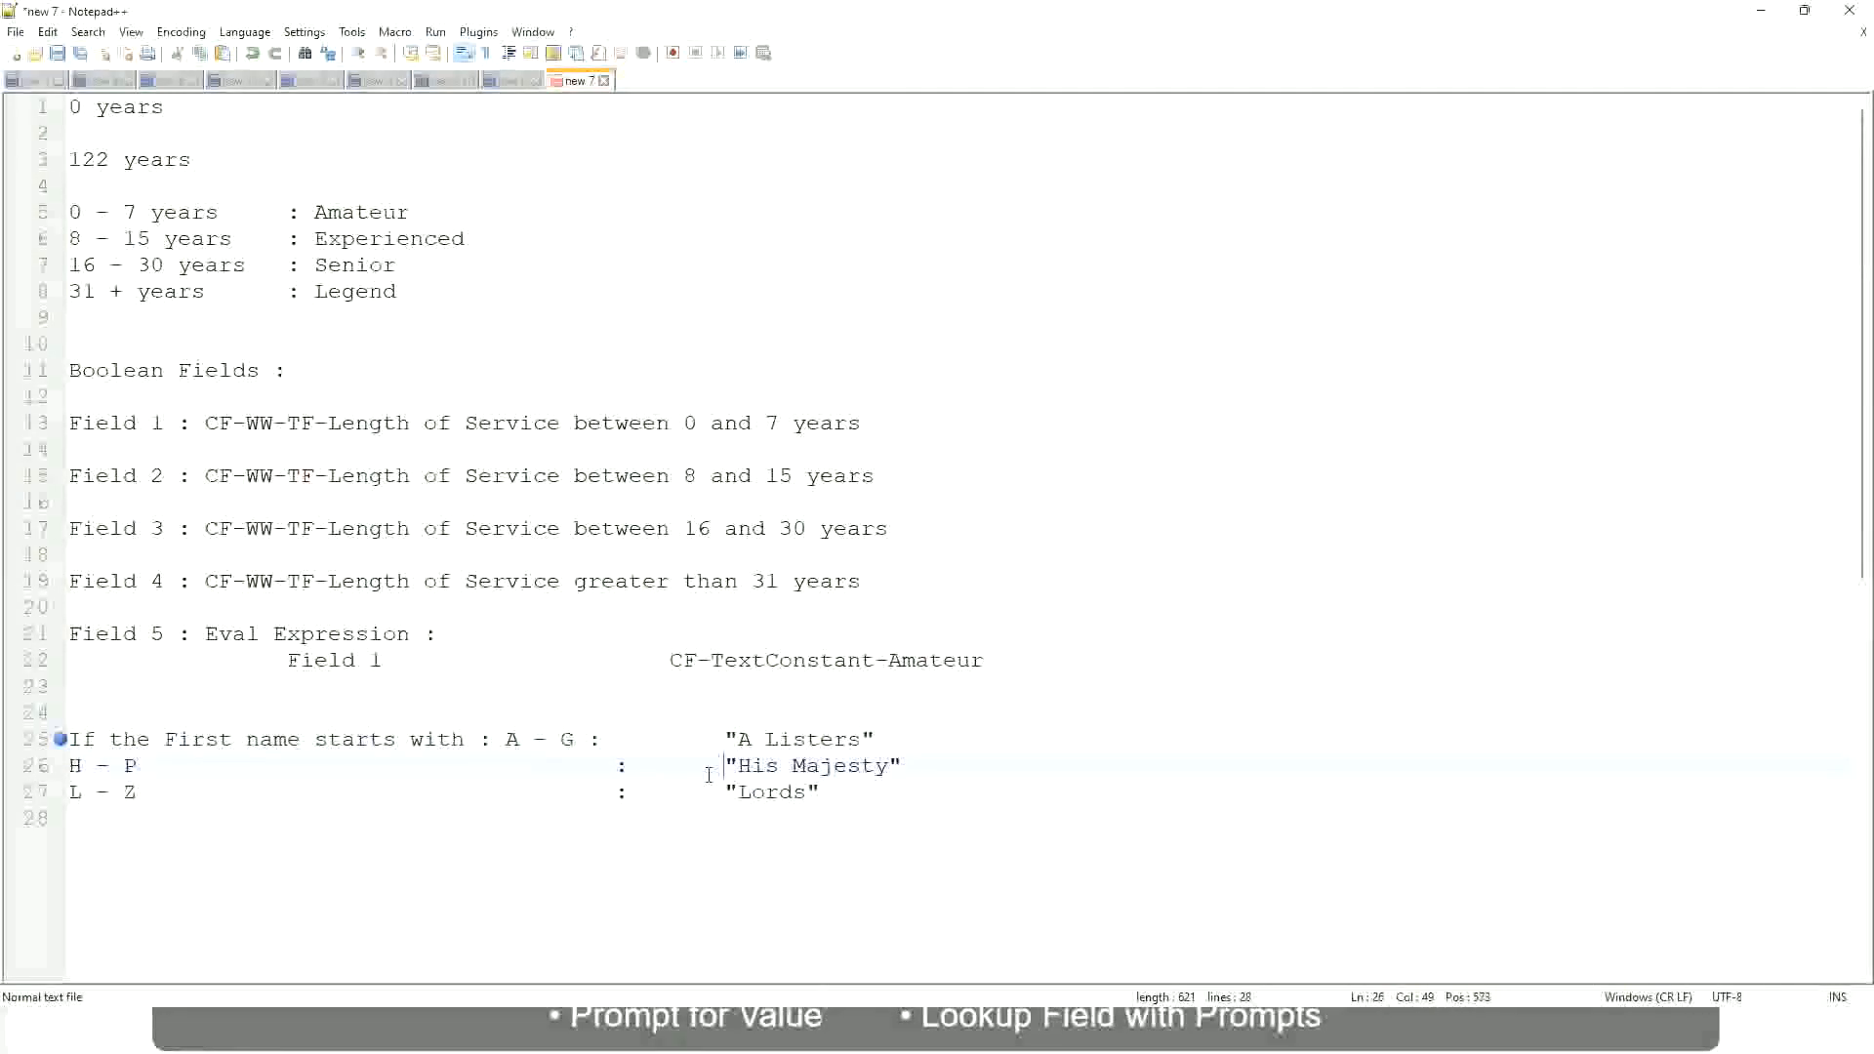
Step: Replace the three first-name rule lines with a new line starting with "If"
drag(862, 793, 58, 742)
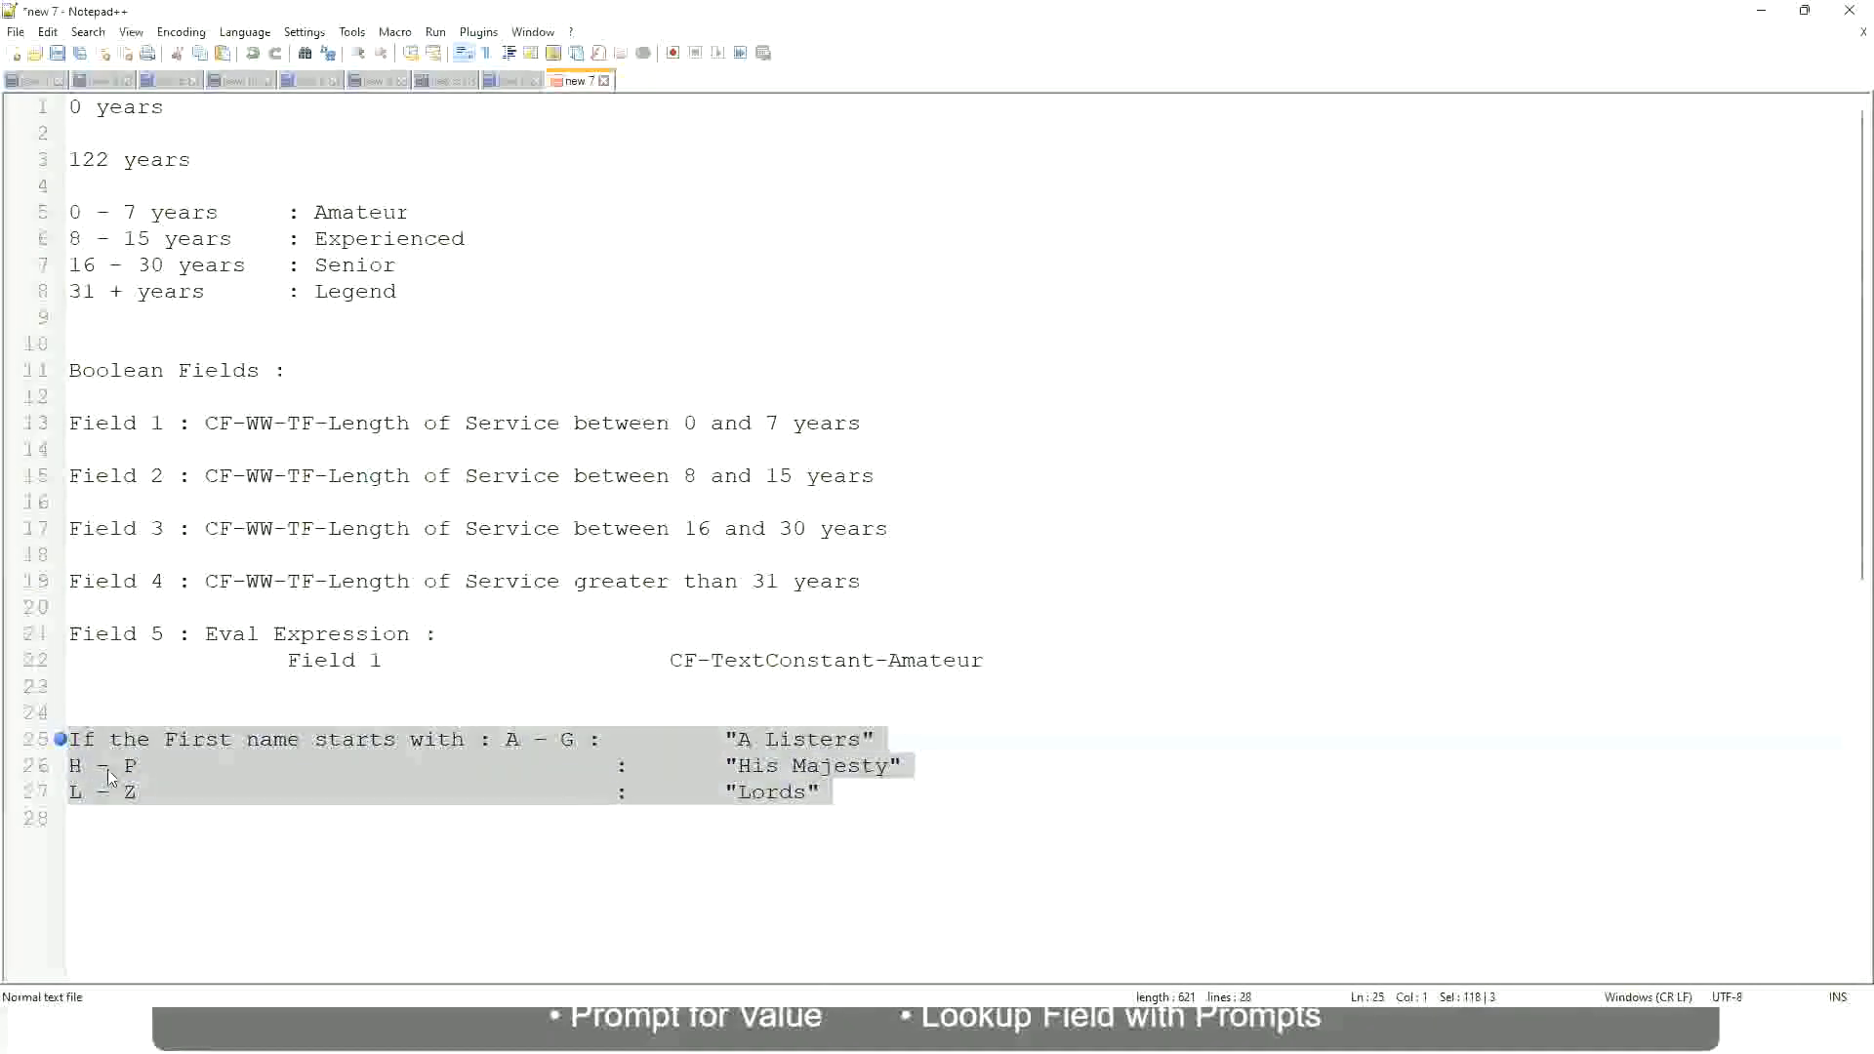
text(If )
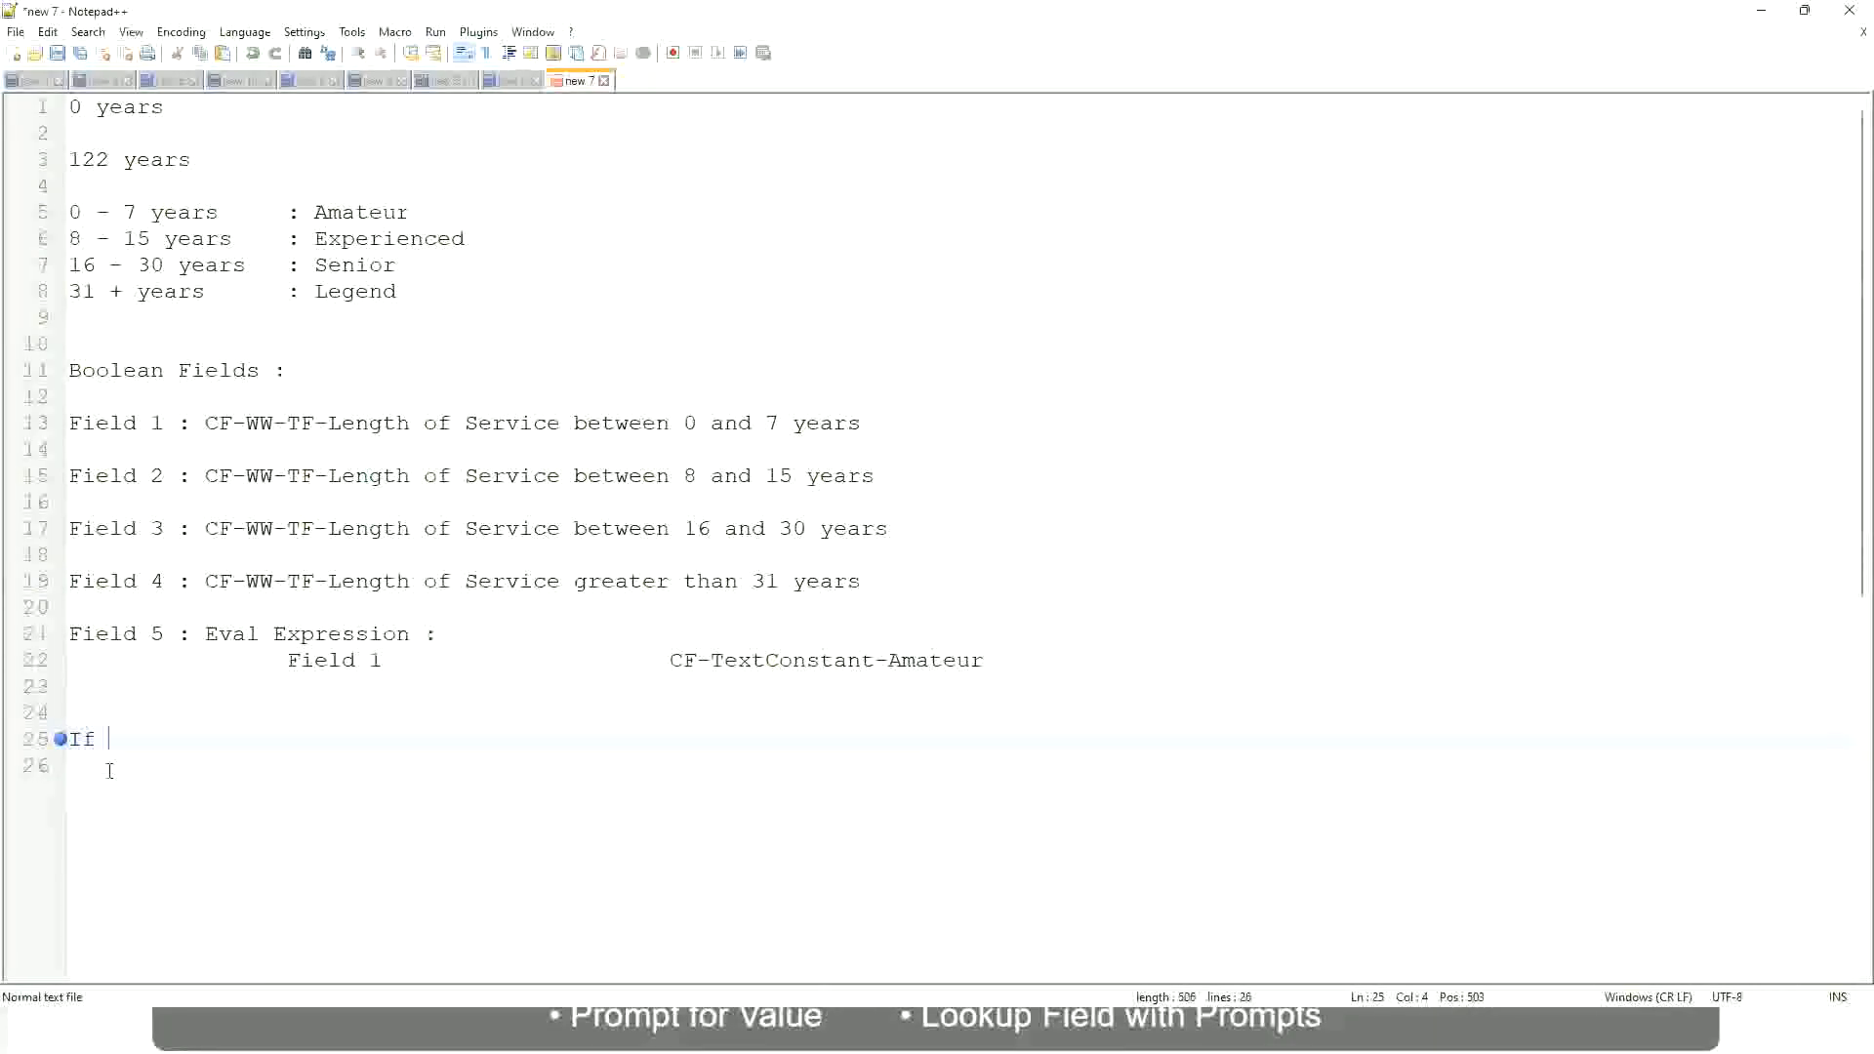
text(Prior E)
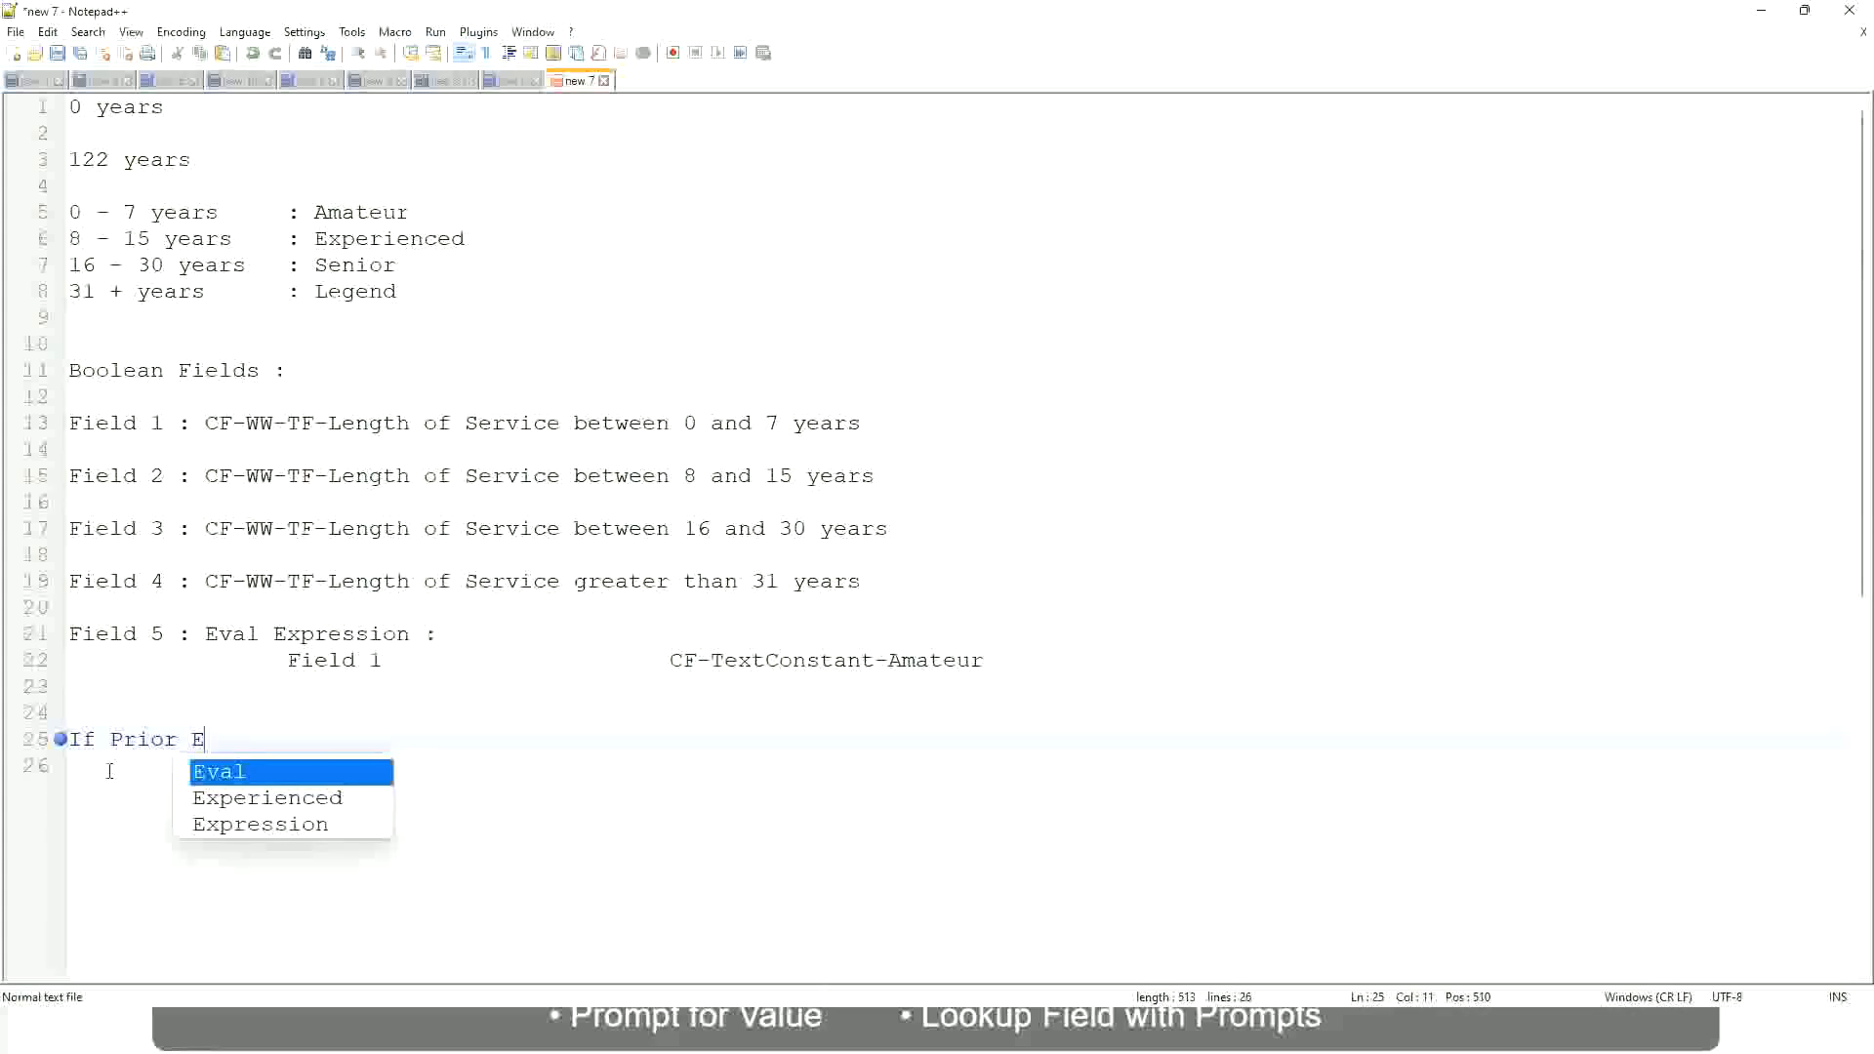
text(xperience)
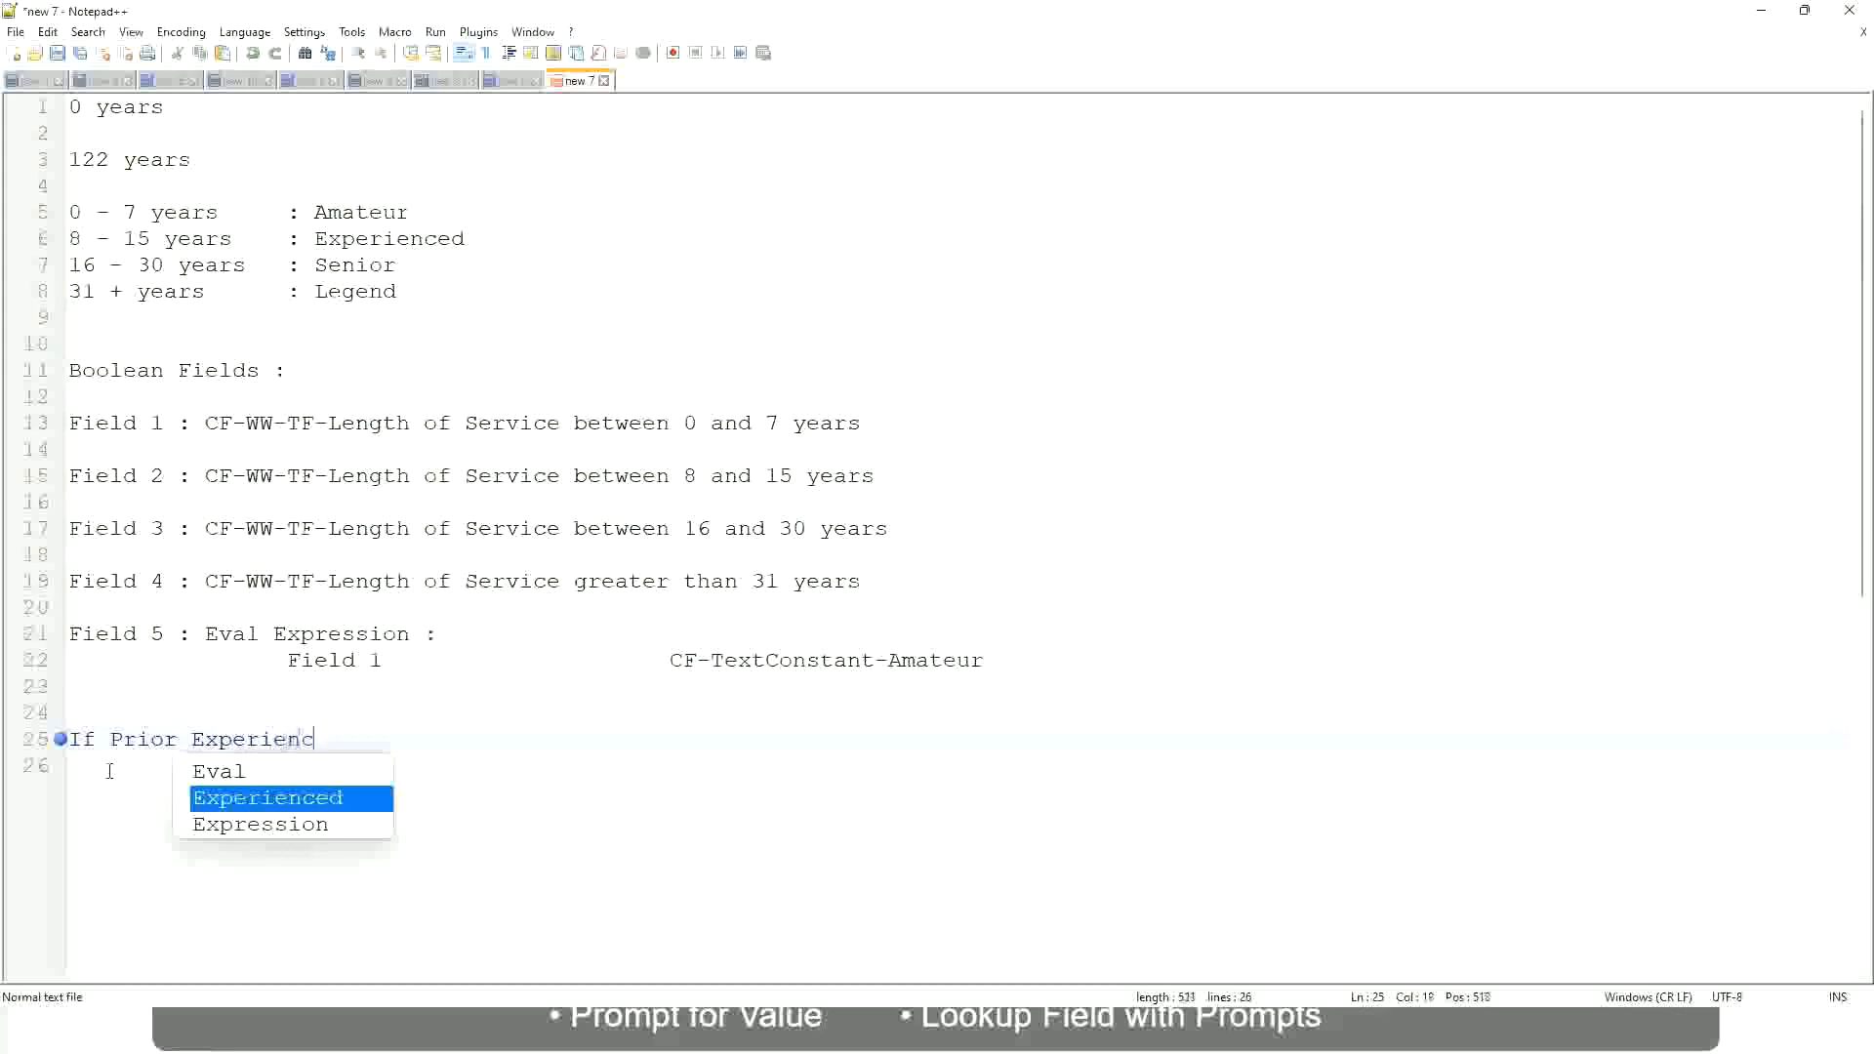
key(BackSpace)
key(BackSpace)
key(BackSpace)
key(BackSpace)
key(BackSpace)
key(BackSpace)
key(BackSpace)
key(BackSpace)
key(BackSpace)
key(BackSpace)
key(BackSpace)
key(BackSpace)
key(BackSpace)
key(BackSpace)
key(BackSpace)
key(BackSpace)
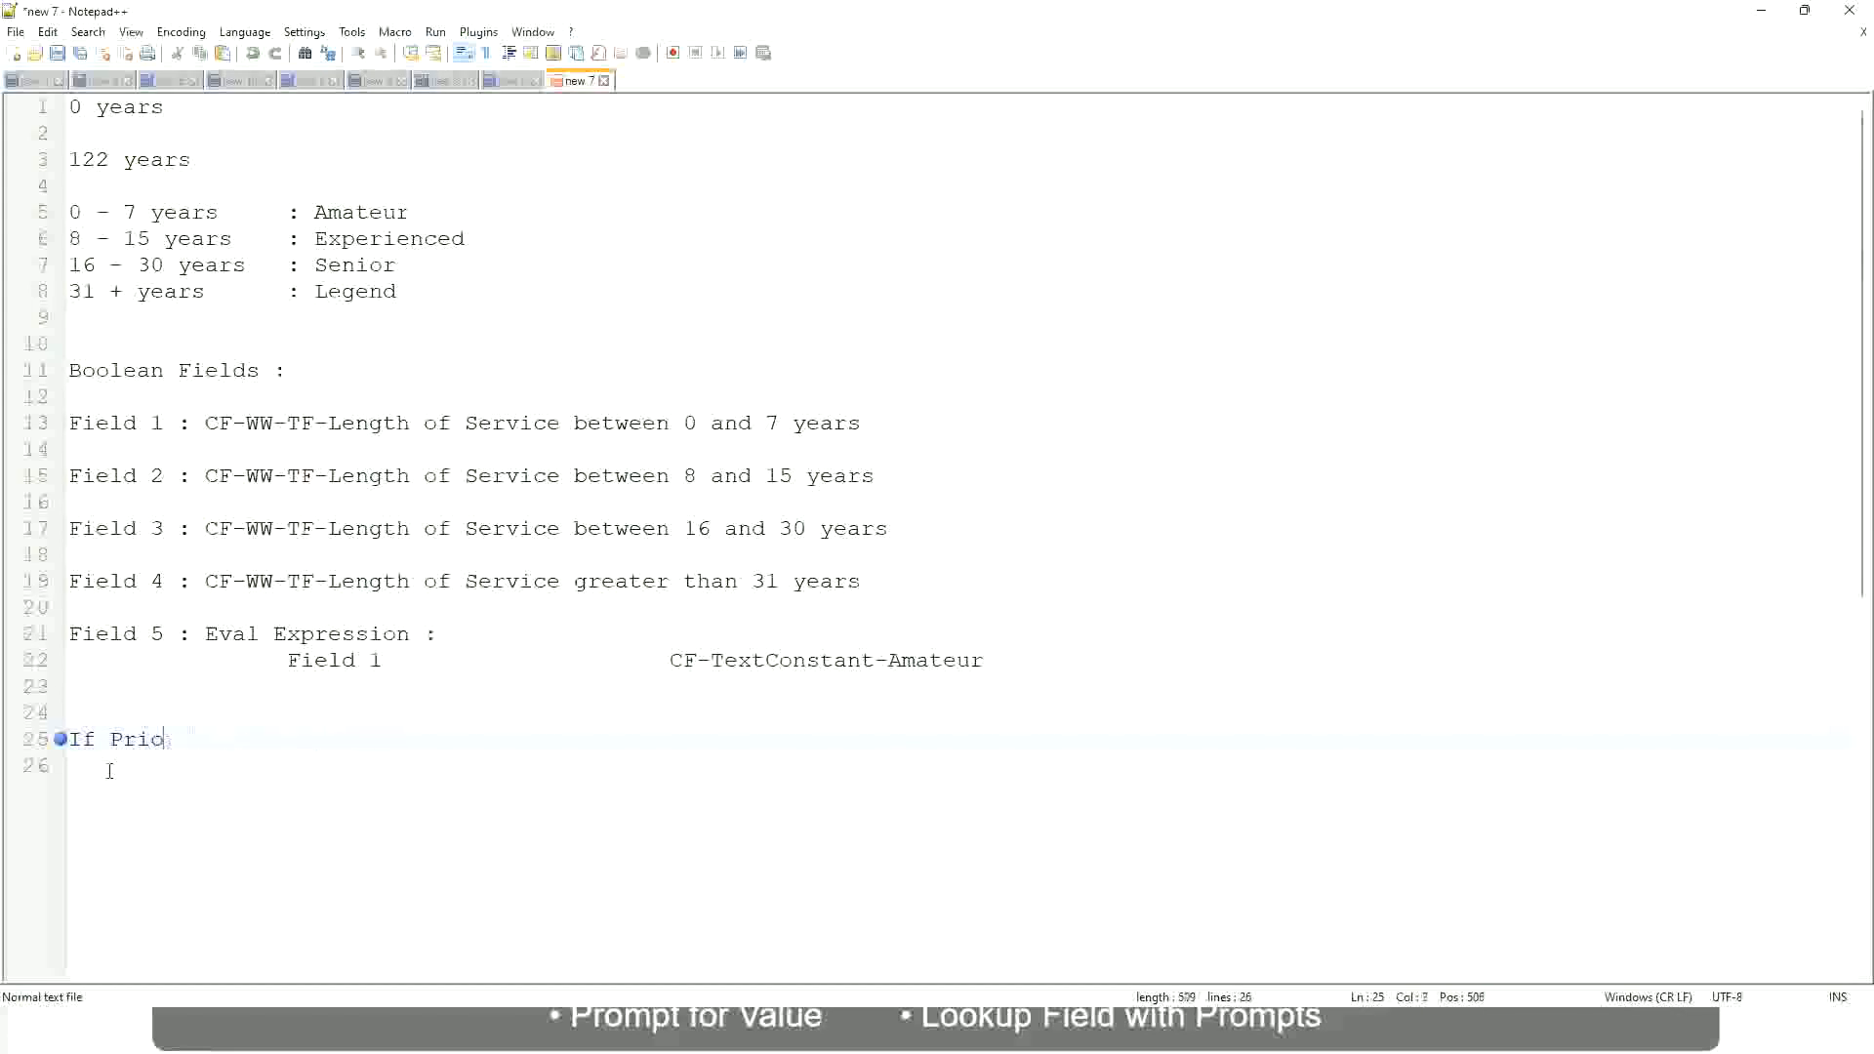
text(Job Profile is )
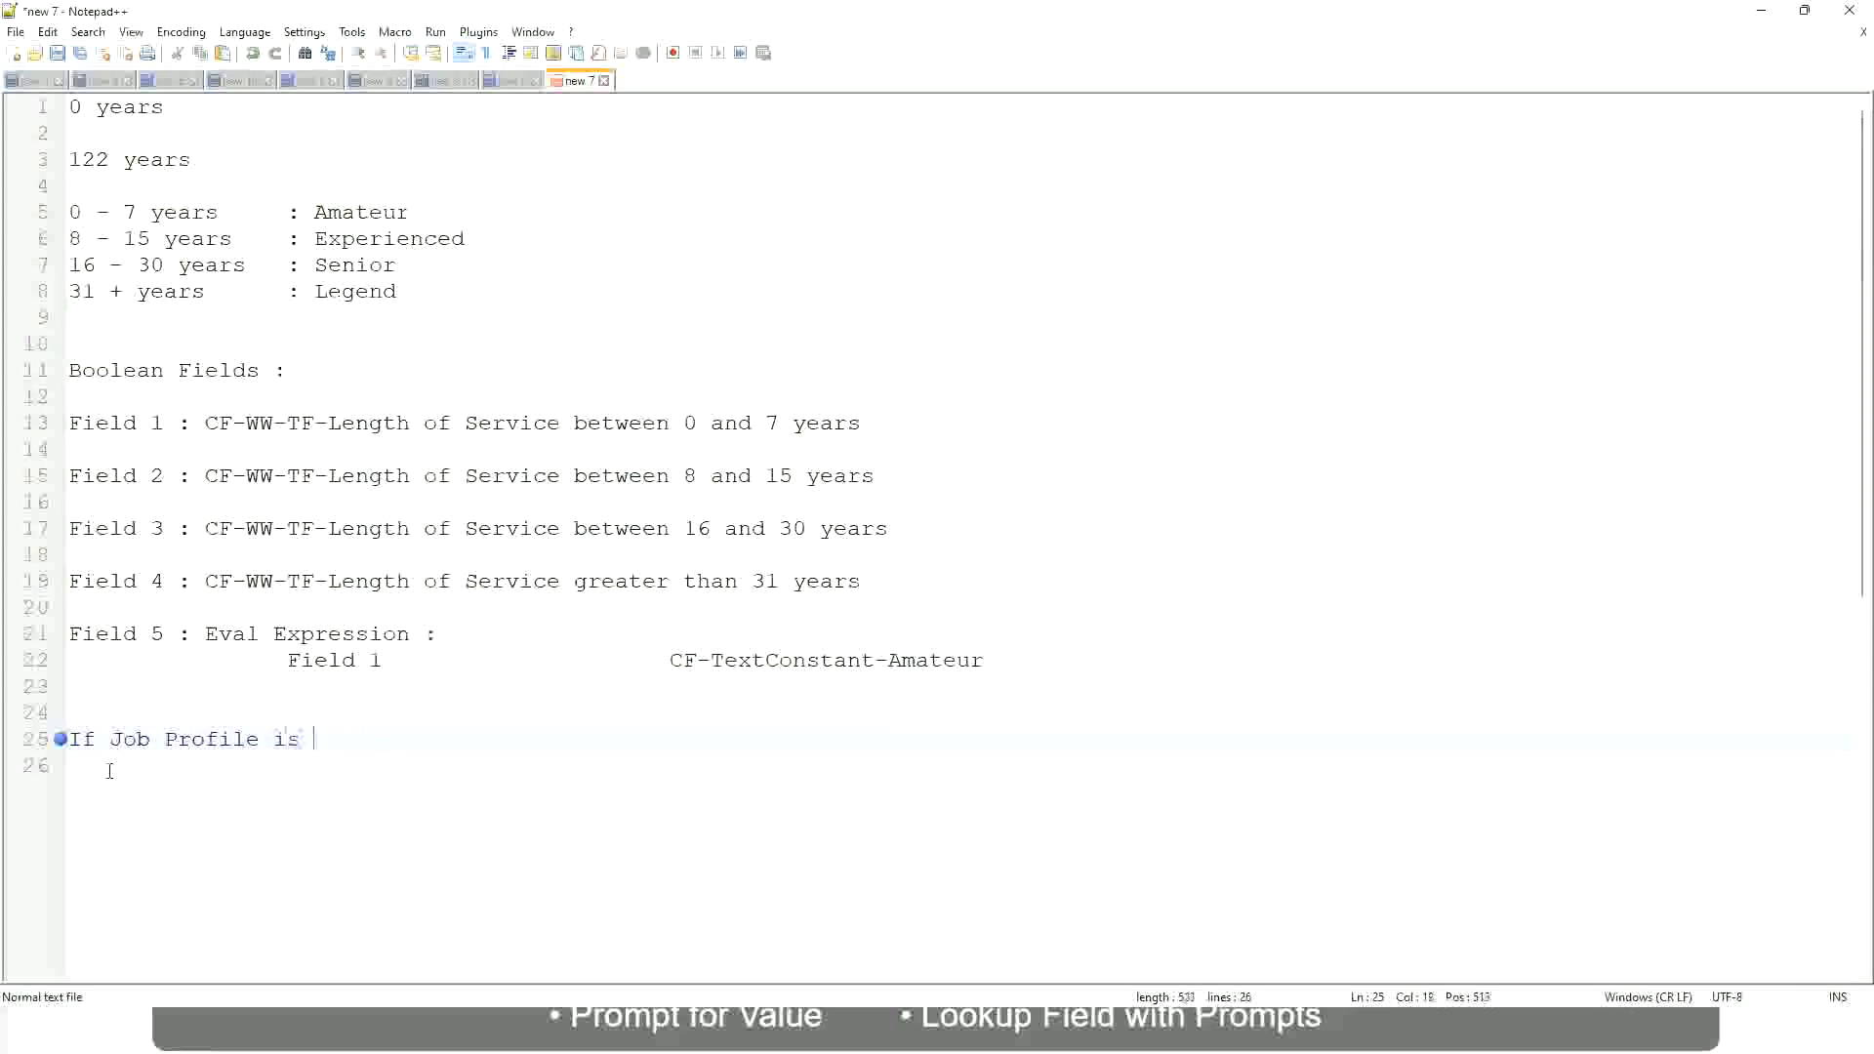
text(: Manager)
key(BackSpace)
key(BackSpace)
key(BackSpace)
key(BackSpace)
key(BackSpace)
key(BackSpace)
key(BackSpace)
key(BackSpace)
key(BackSpace)
key(BackSpace)
key(BackSpace)
key(BackSpace)
key(BackSpace)
key(BackSpace)
key(BackSpace)
key(BackSpace)
key(BackSpace)
key(BackSpace)
key(BackSpace)
key(BackSpace)
Step: Complete the rule as "If Management Level is Manager or Above" with the aligned outcome "Proposed Allowance Plan : Car Allowance"
text(Manage)
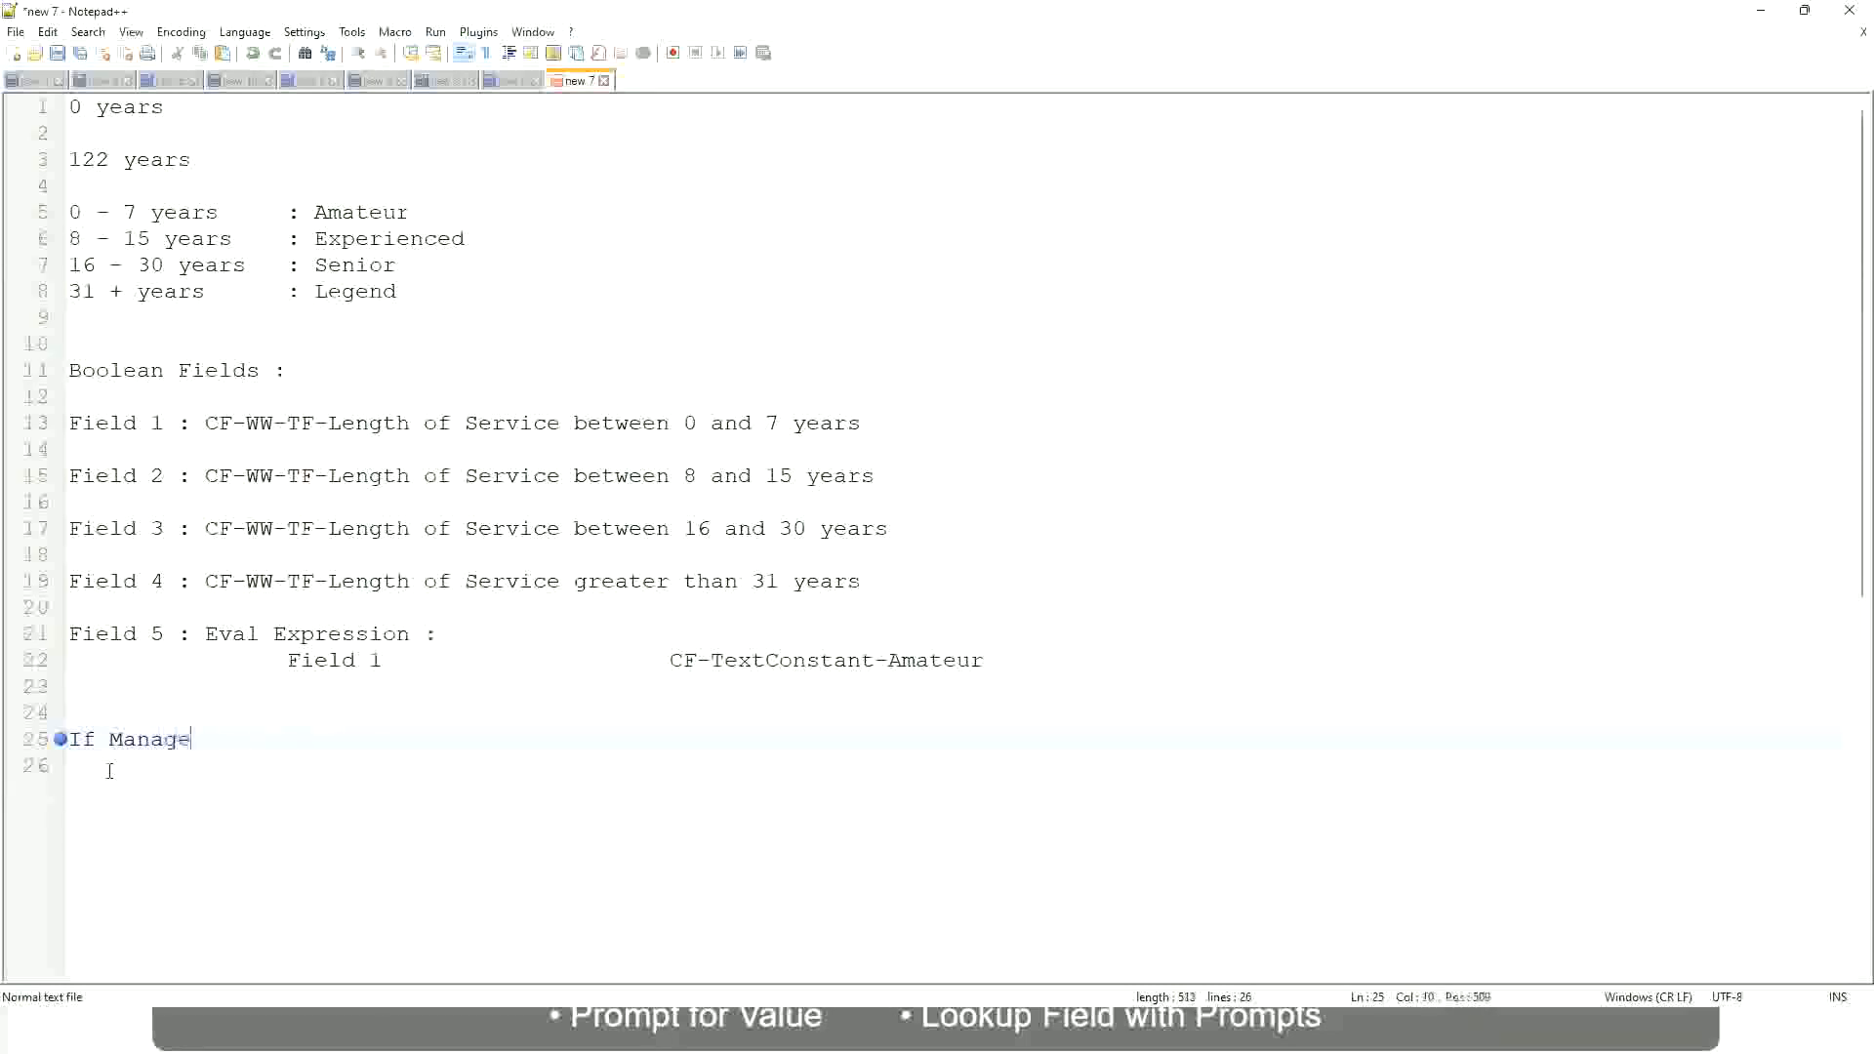
text(ment Level )
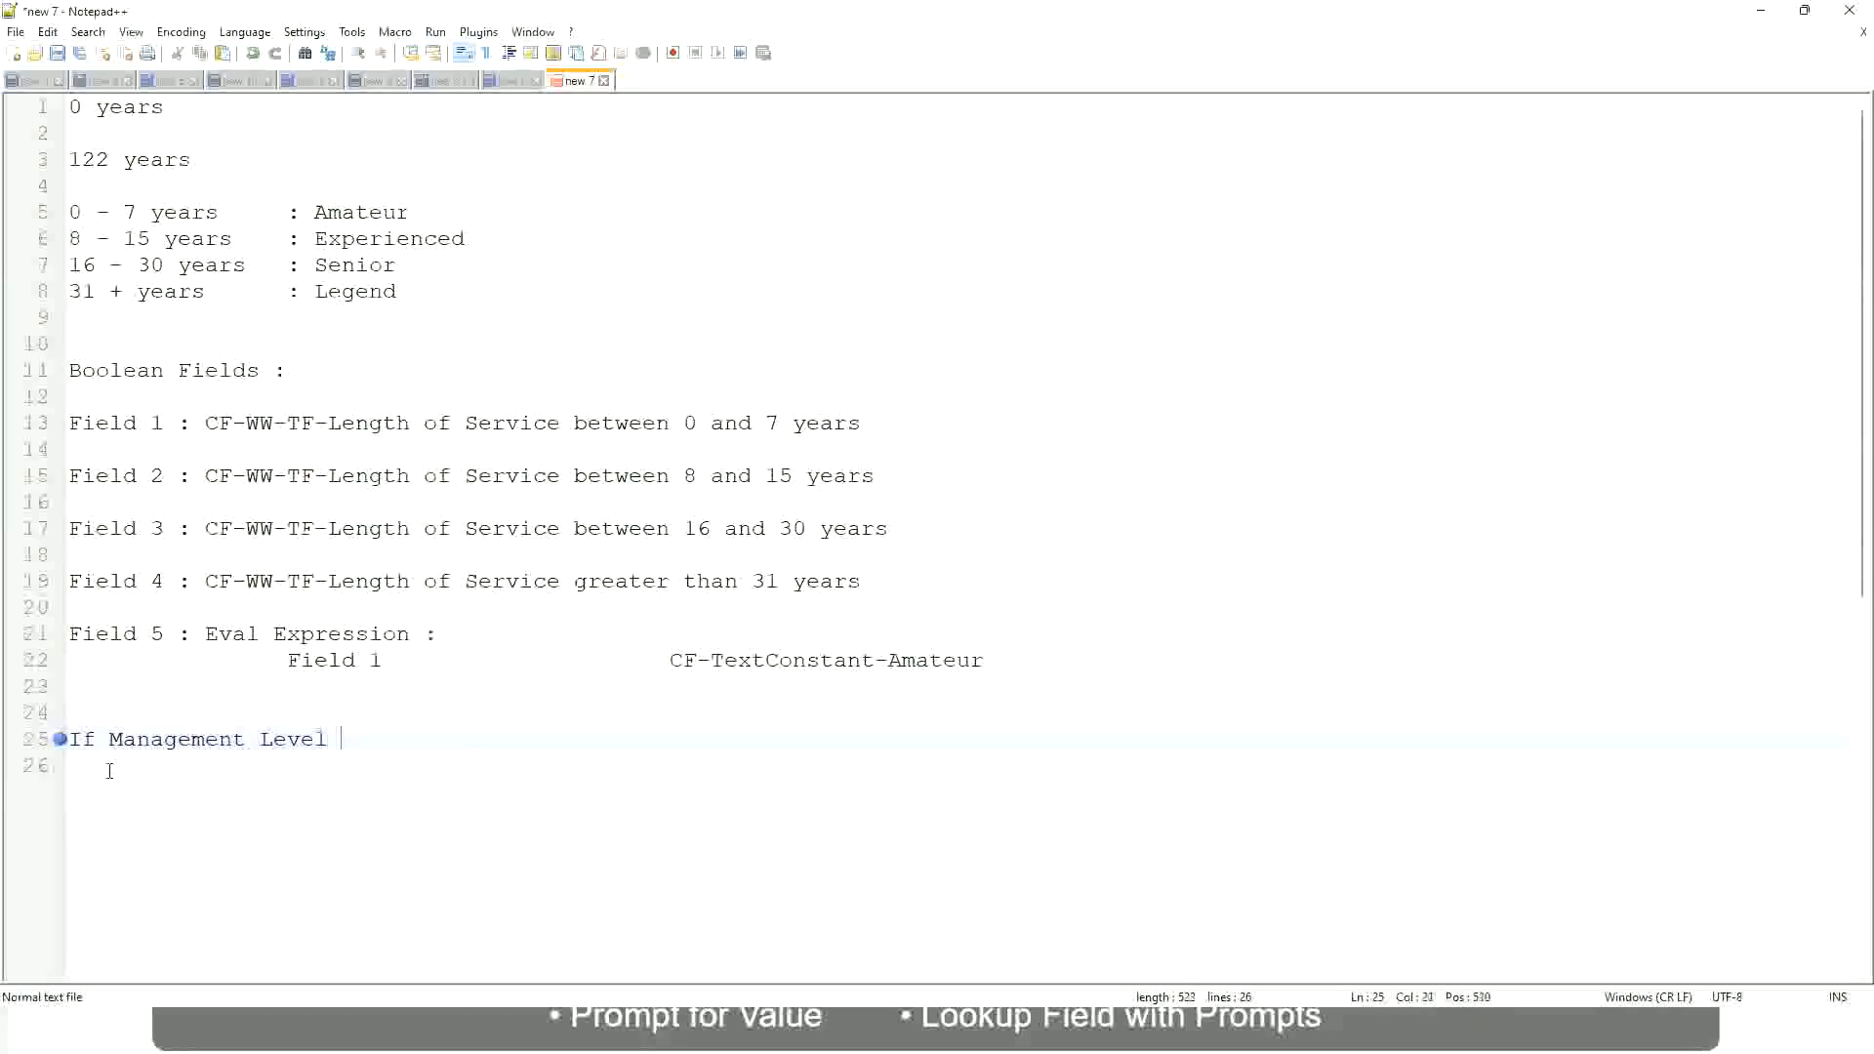
text(is Manager or Above)
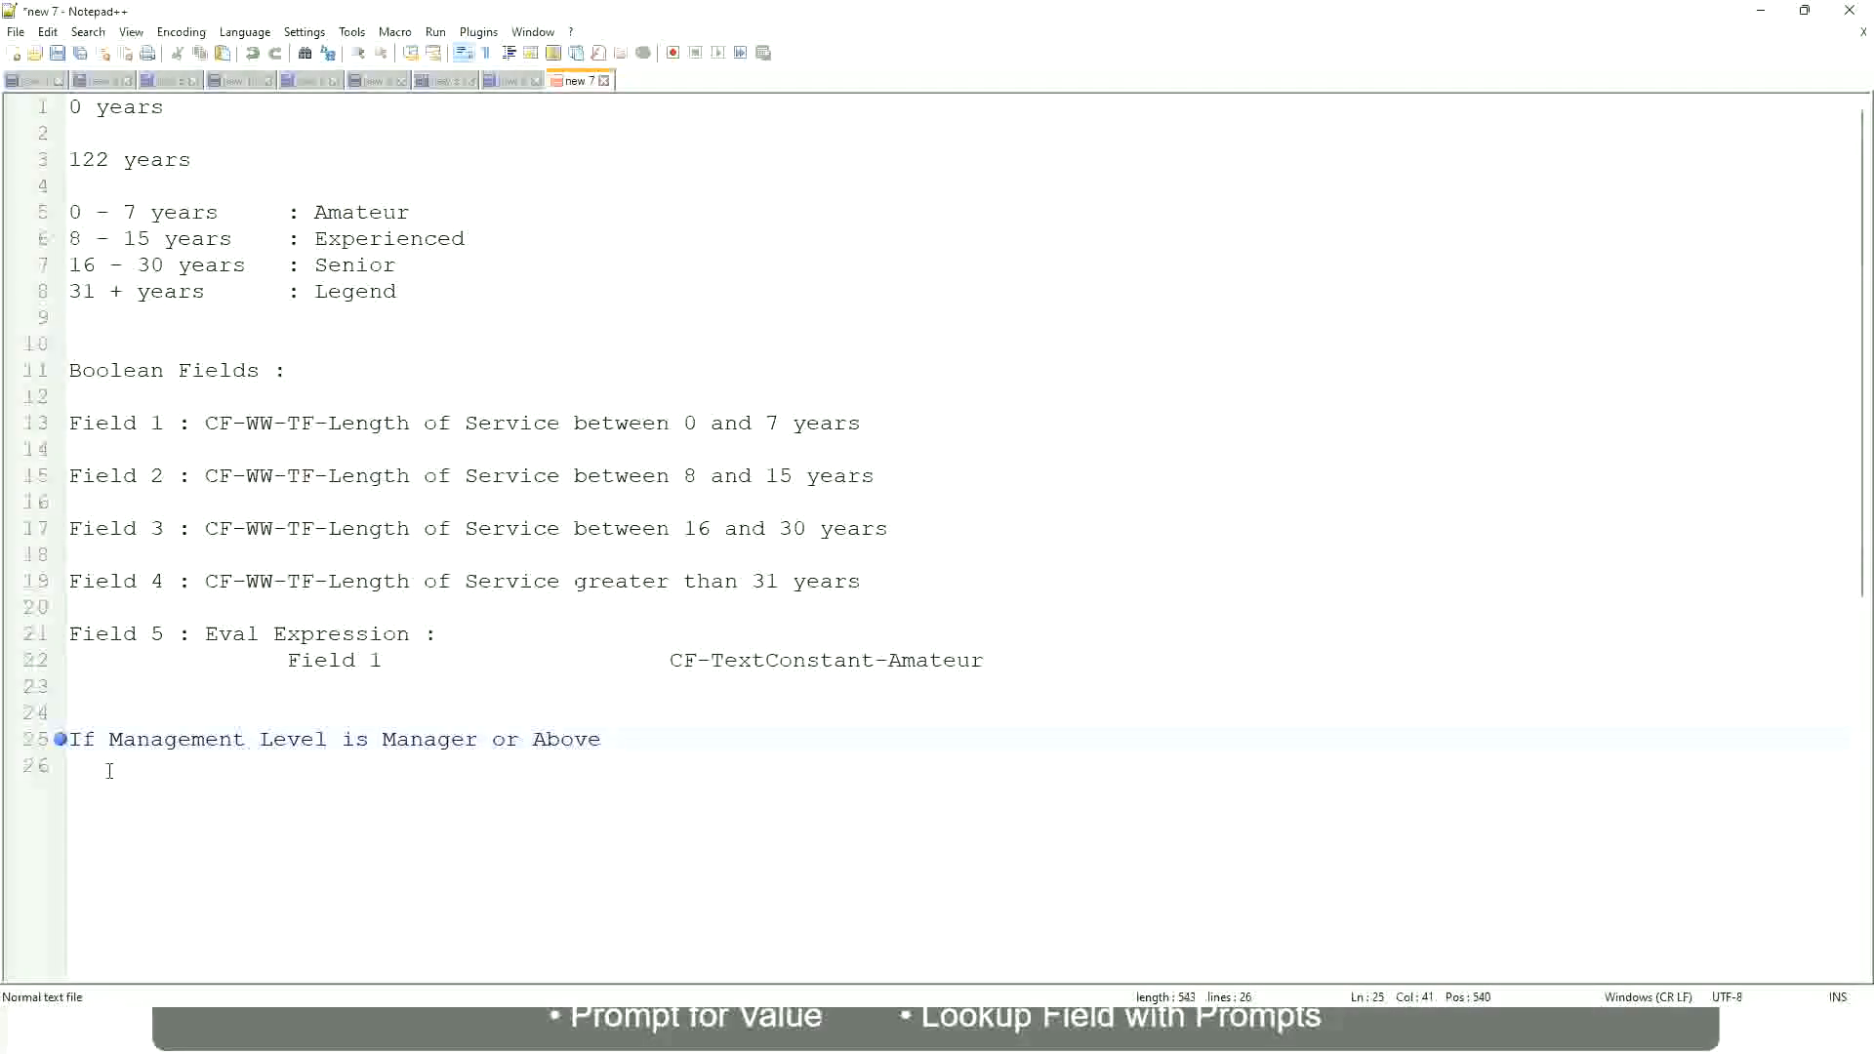
key(Tab)
key(Tab)
key(Tab)
key(Tab)
text(Proposed)
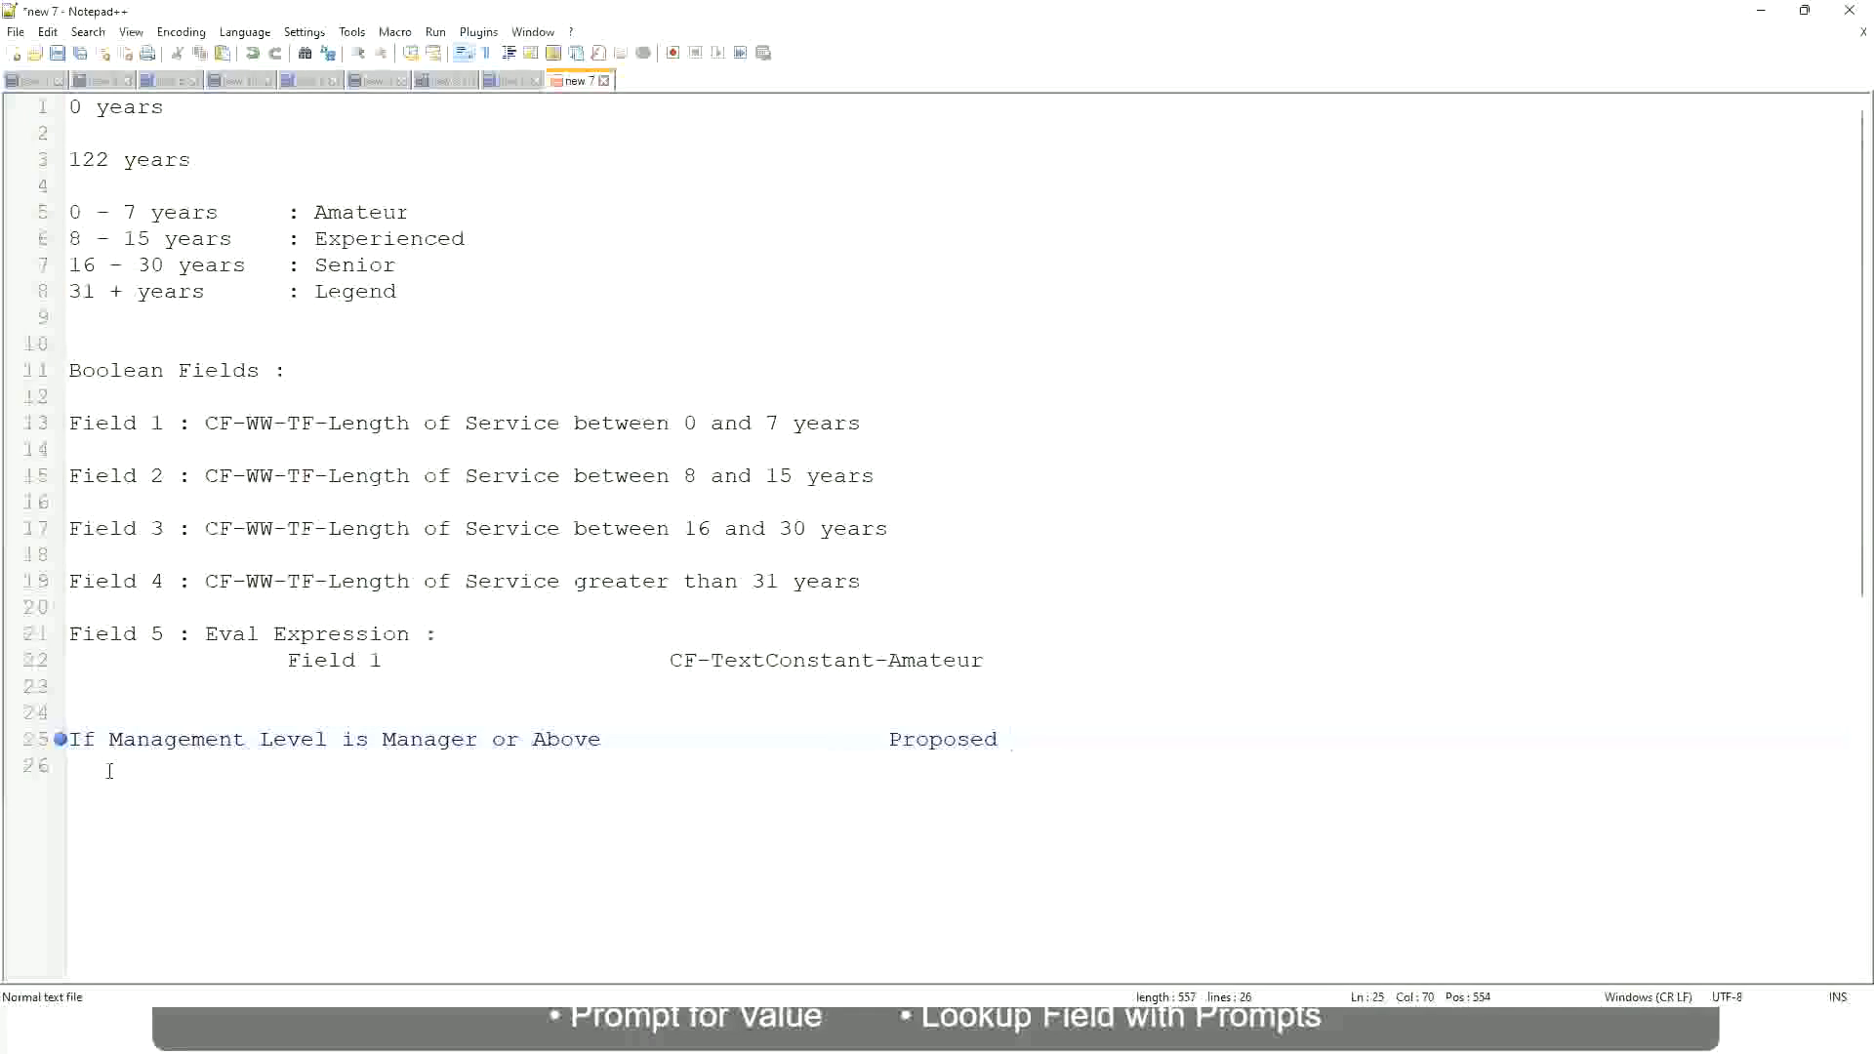
text(Allowance Plan)
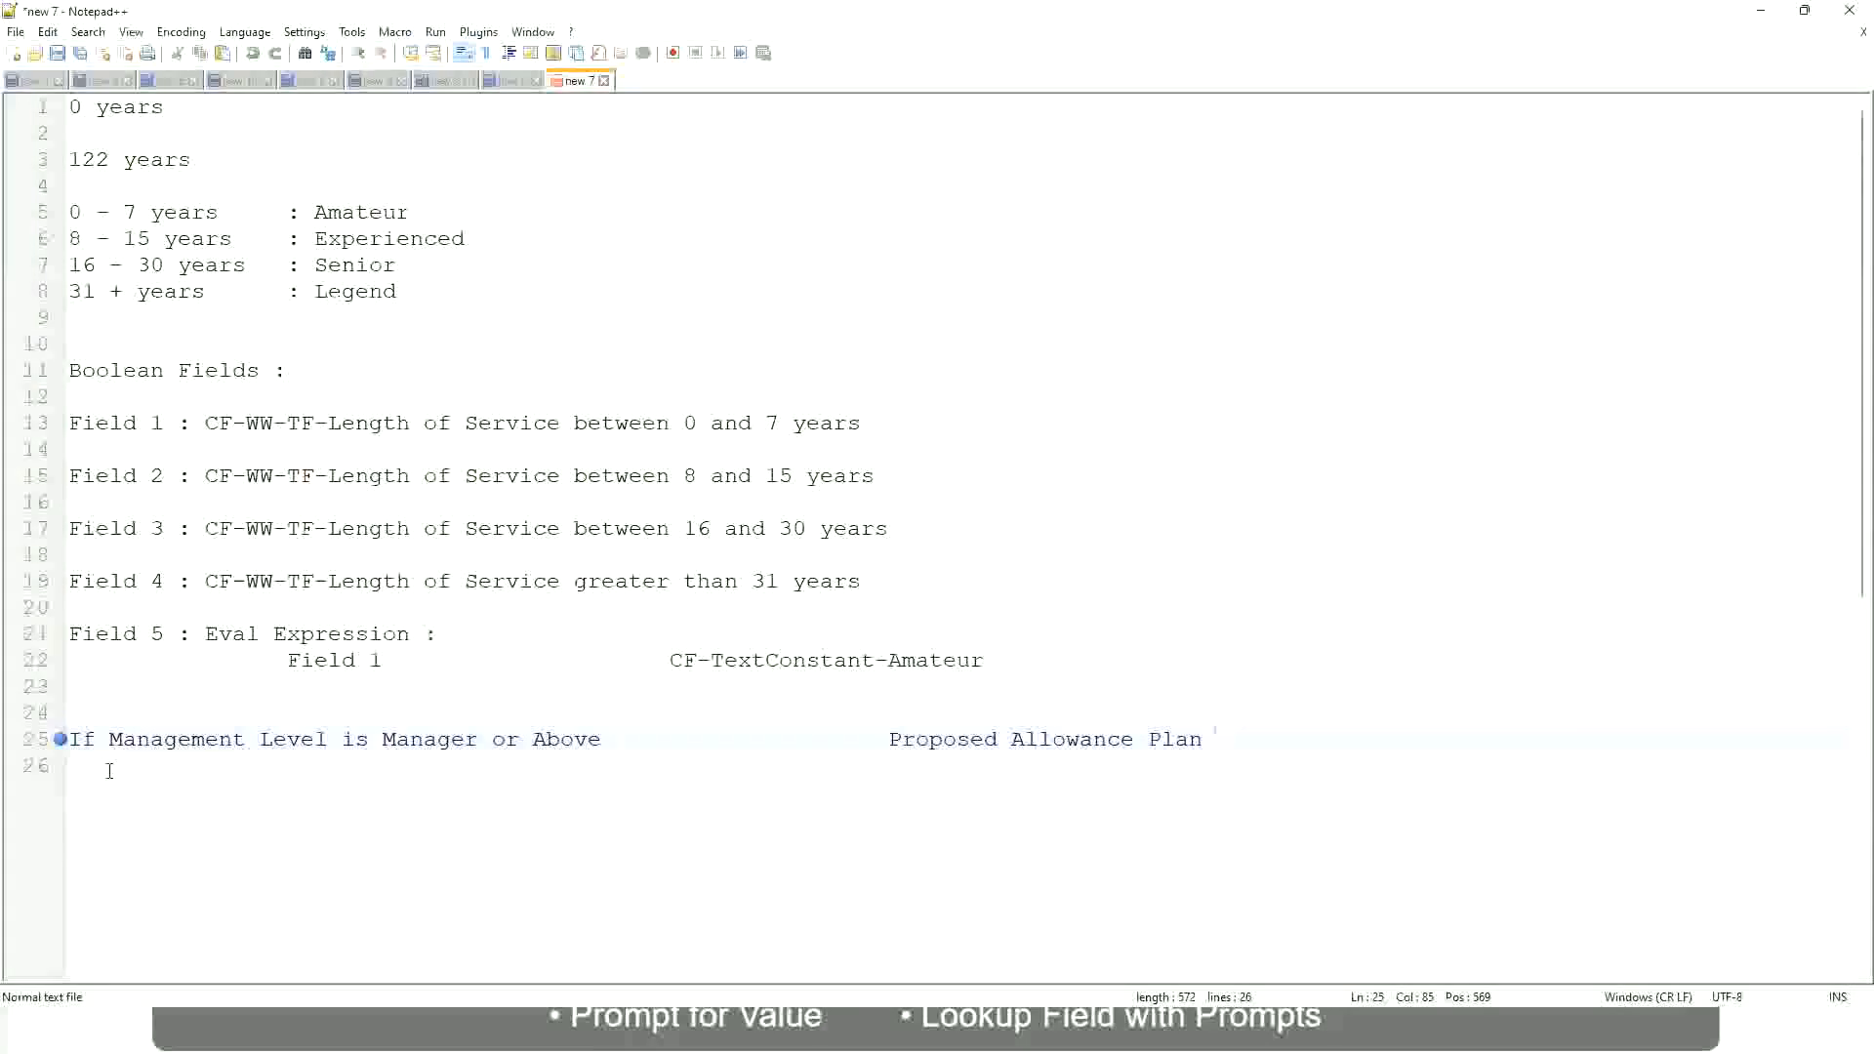
text(: Car Allowance)
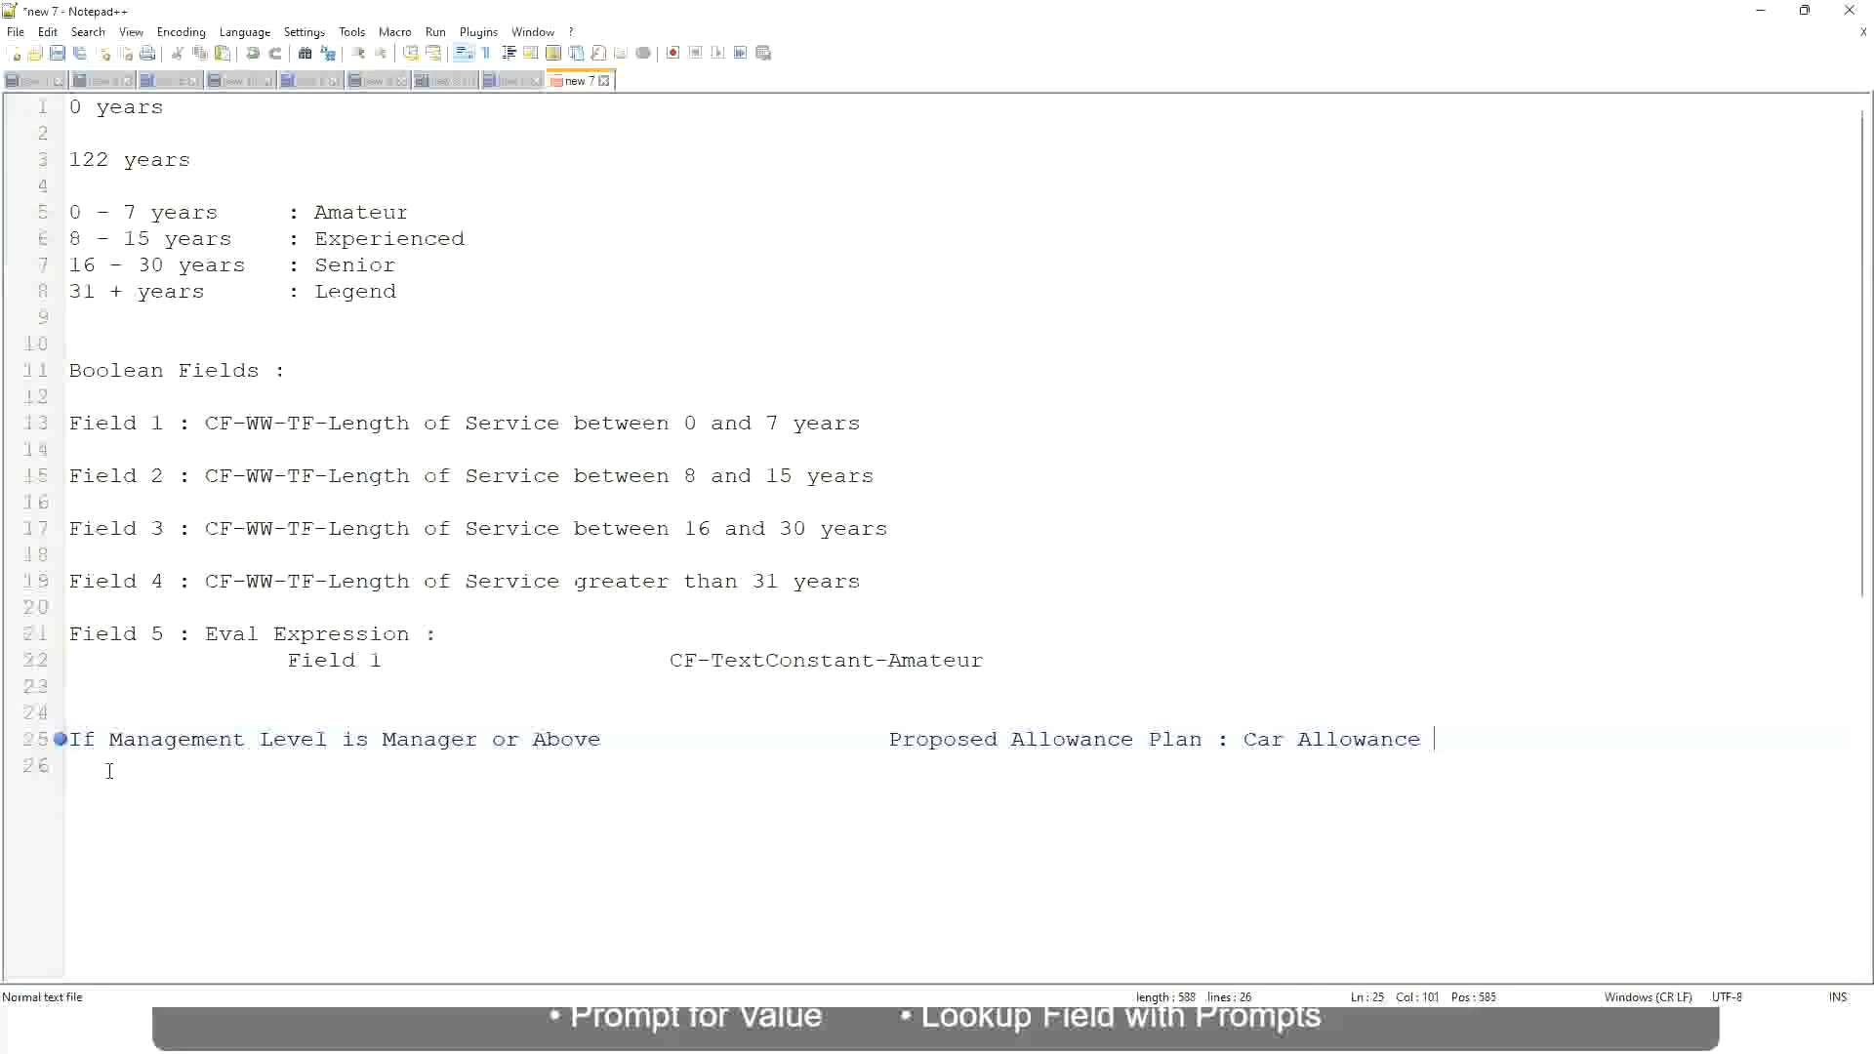
Step: Start a second rule line reading "If Management Level is"
key(Return)
text(If Management Level is)
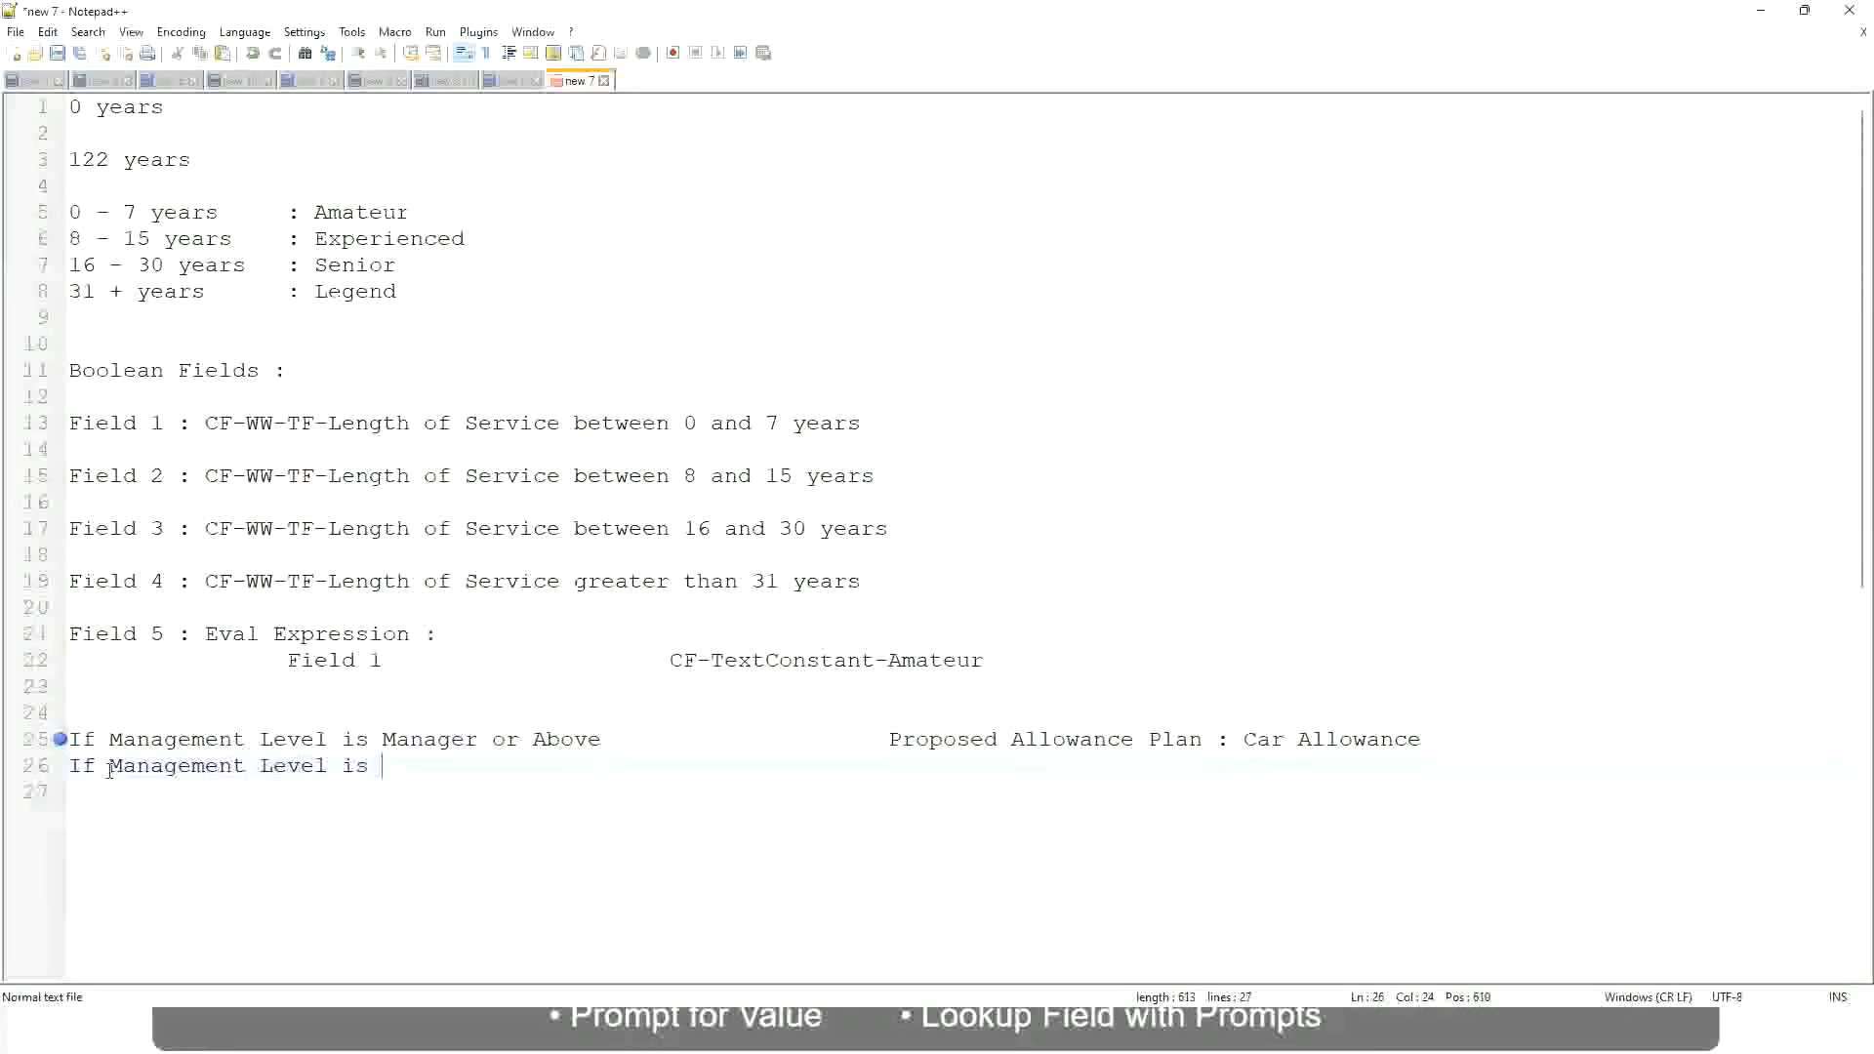
Step: Delete "or Above" from the Manager rule on line 25
key(Up)
key(Right)
key(Right)
key(Right)
key(Right)
key(Right)
key(Right)
key(Right)
key(shift+Right)
key(shift+Right)
key(shift+Right)
key(shift+Right)
key(shift+Right)
key(shift+Right)
key(shift+Right)
key(shift+Right)
key(shift+Right)
key(Delete)
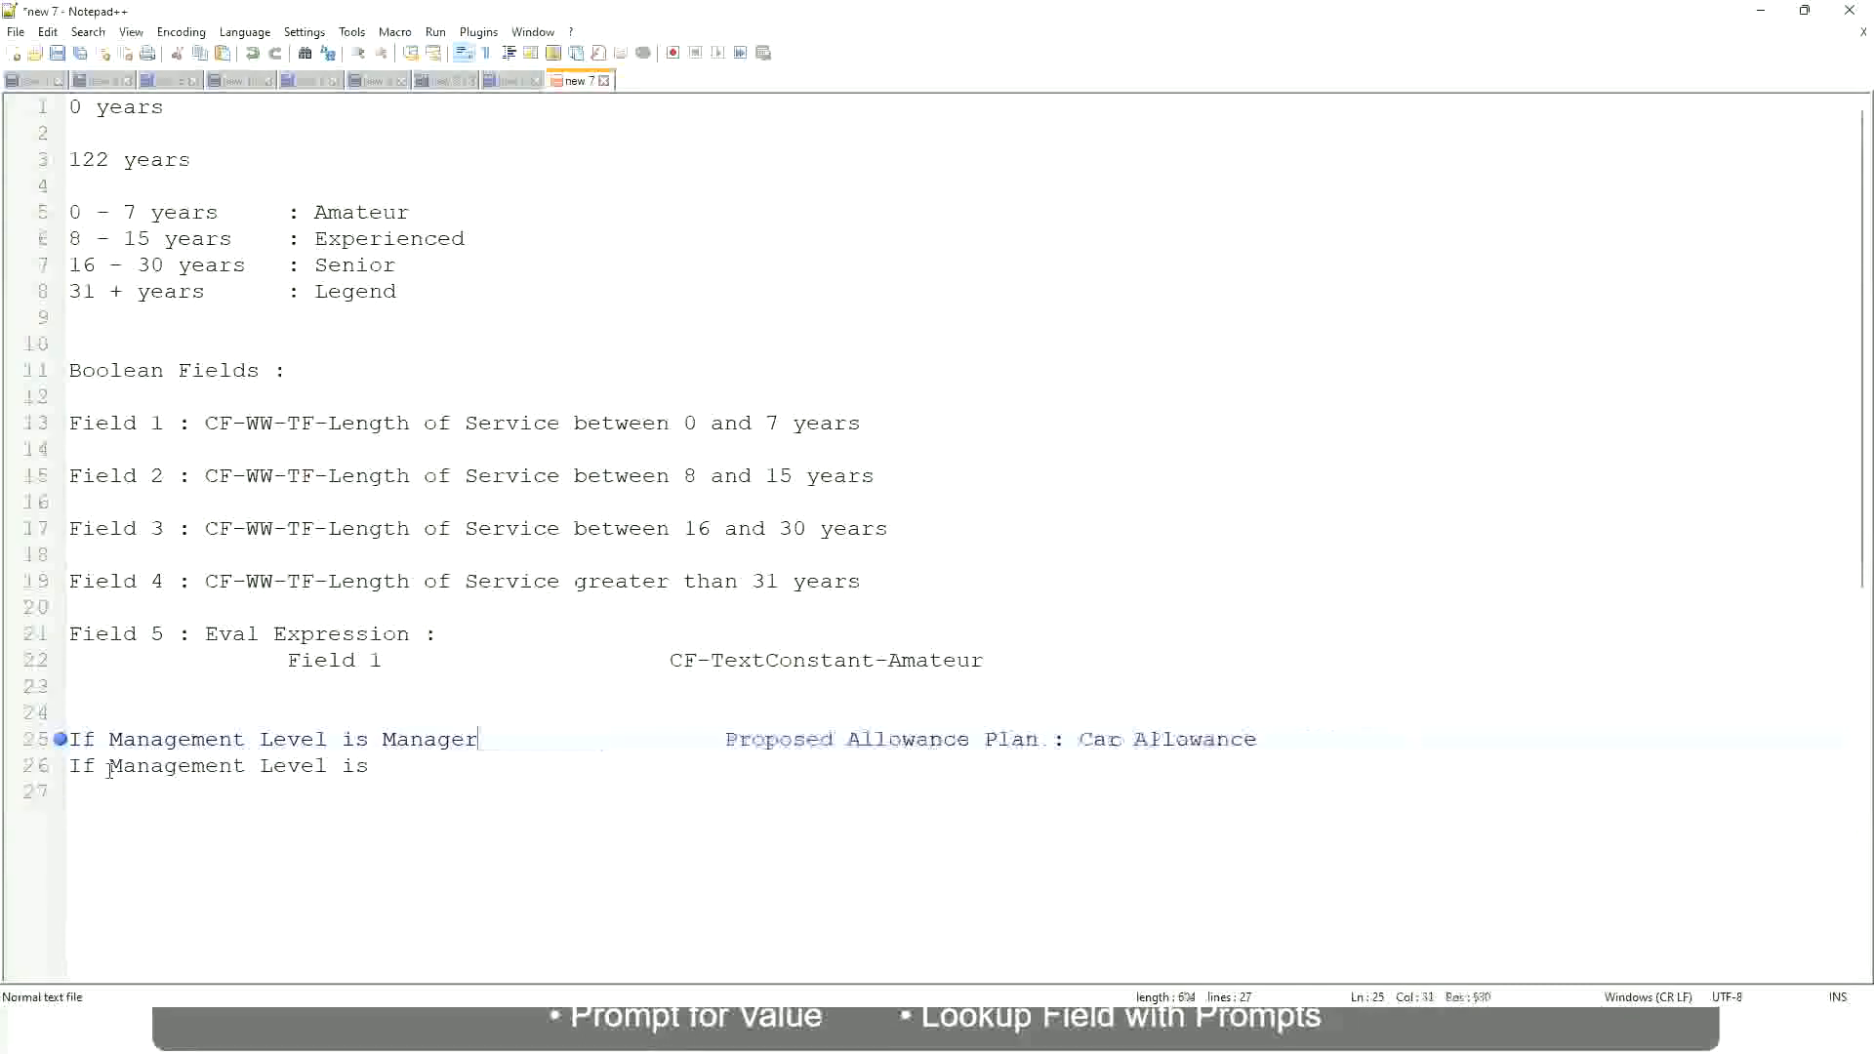
Step: Complete the second rule with the level Director and the aligned outcome "Executive Allowance"
key(Down)
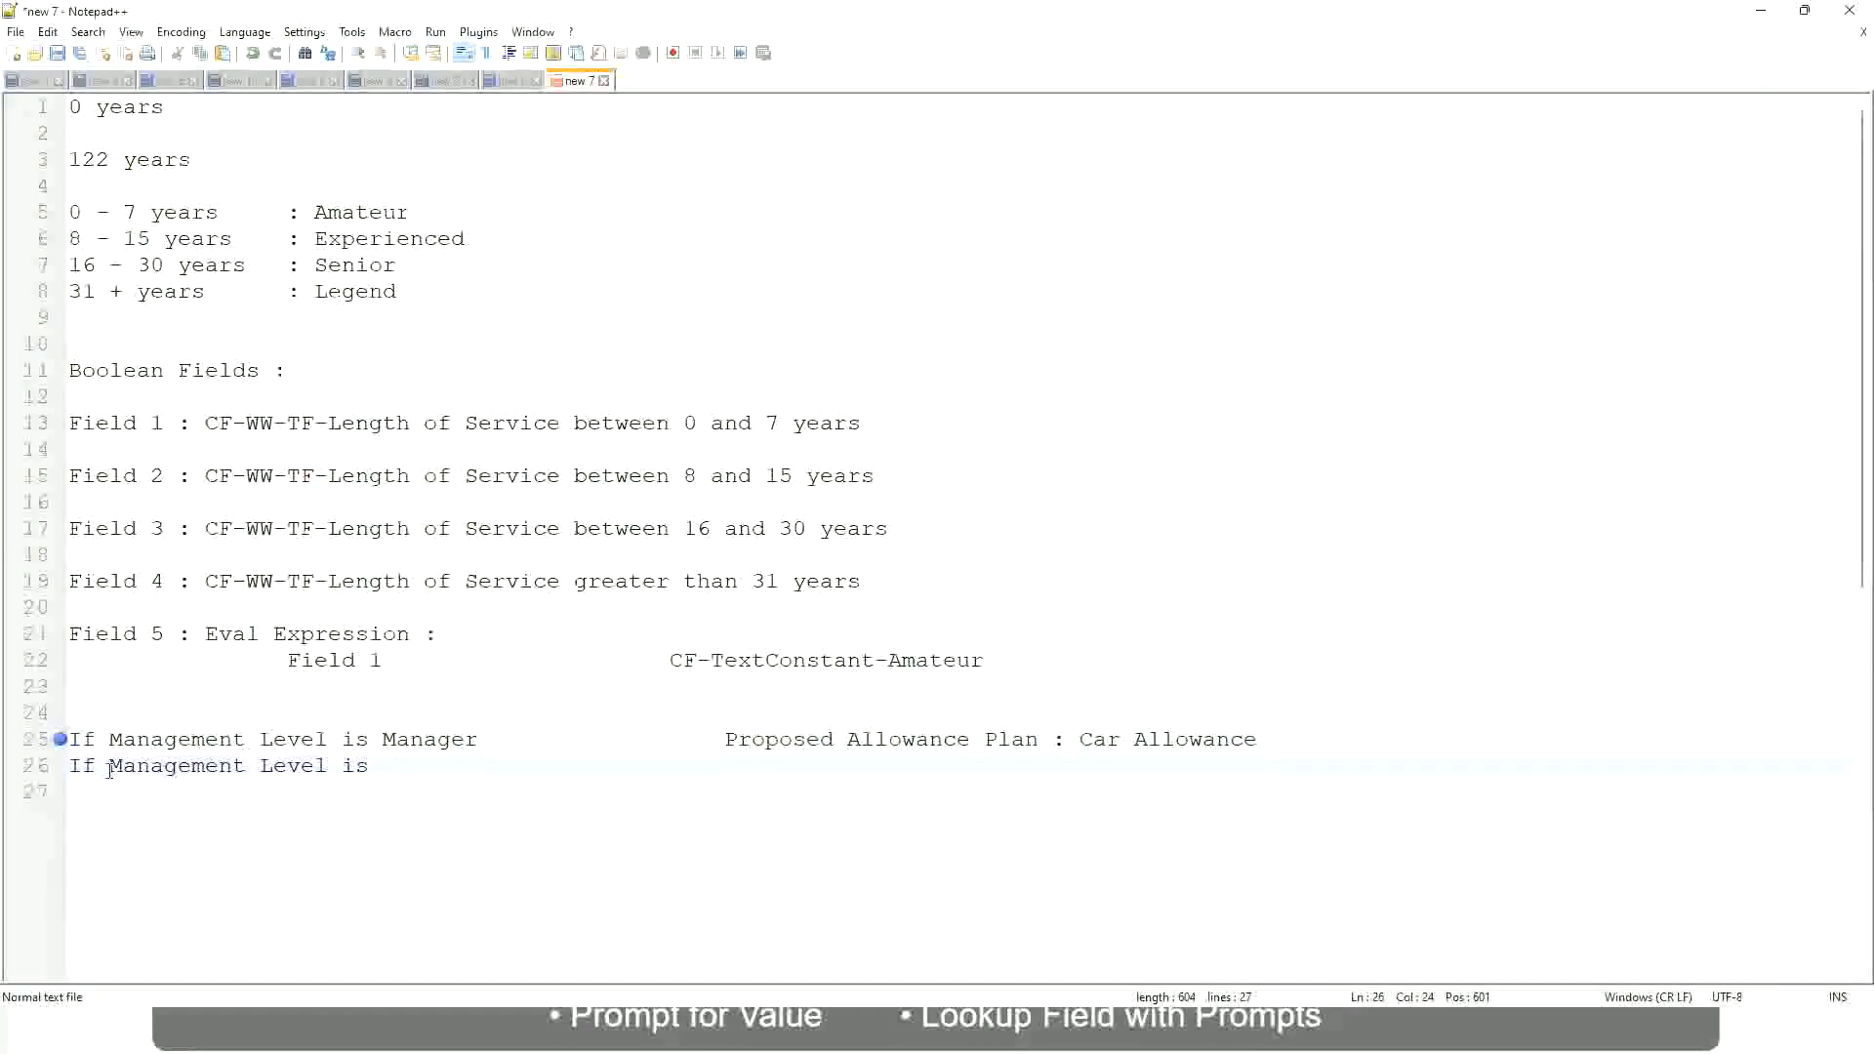
text(Director)
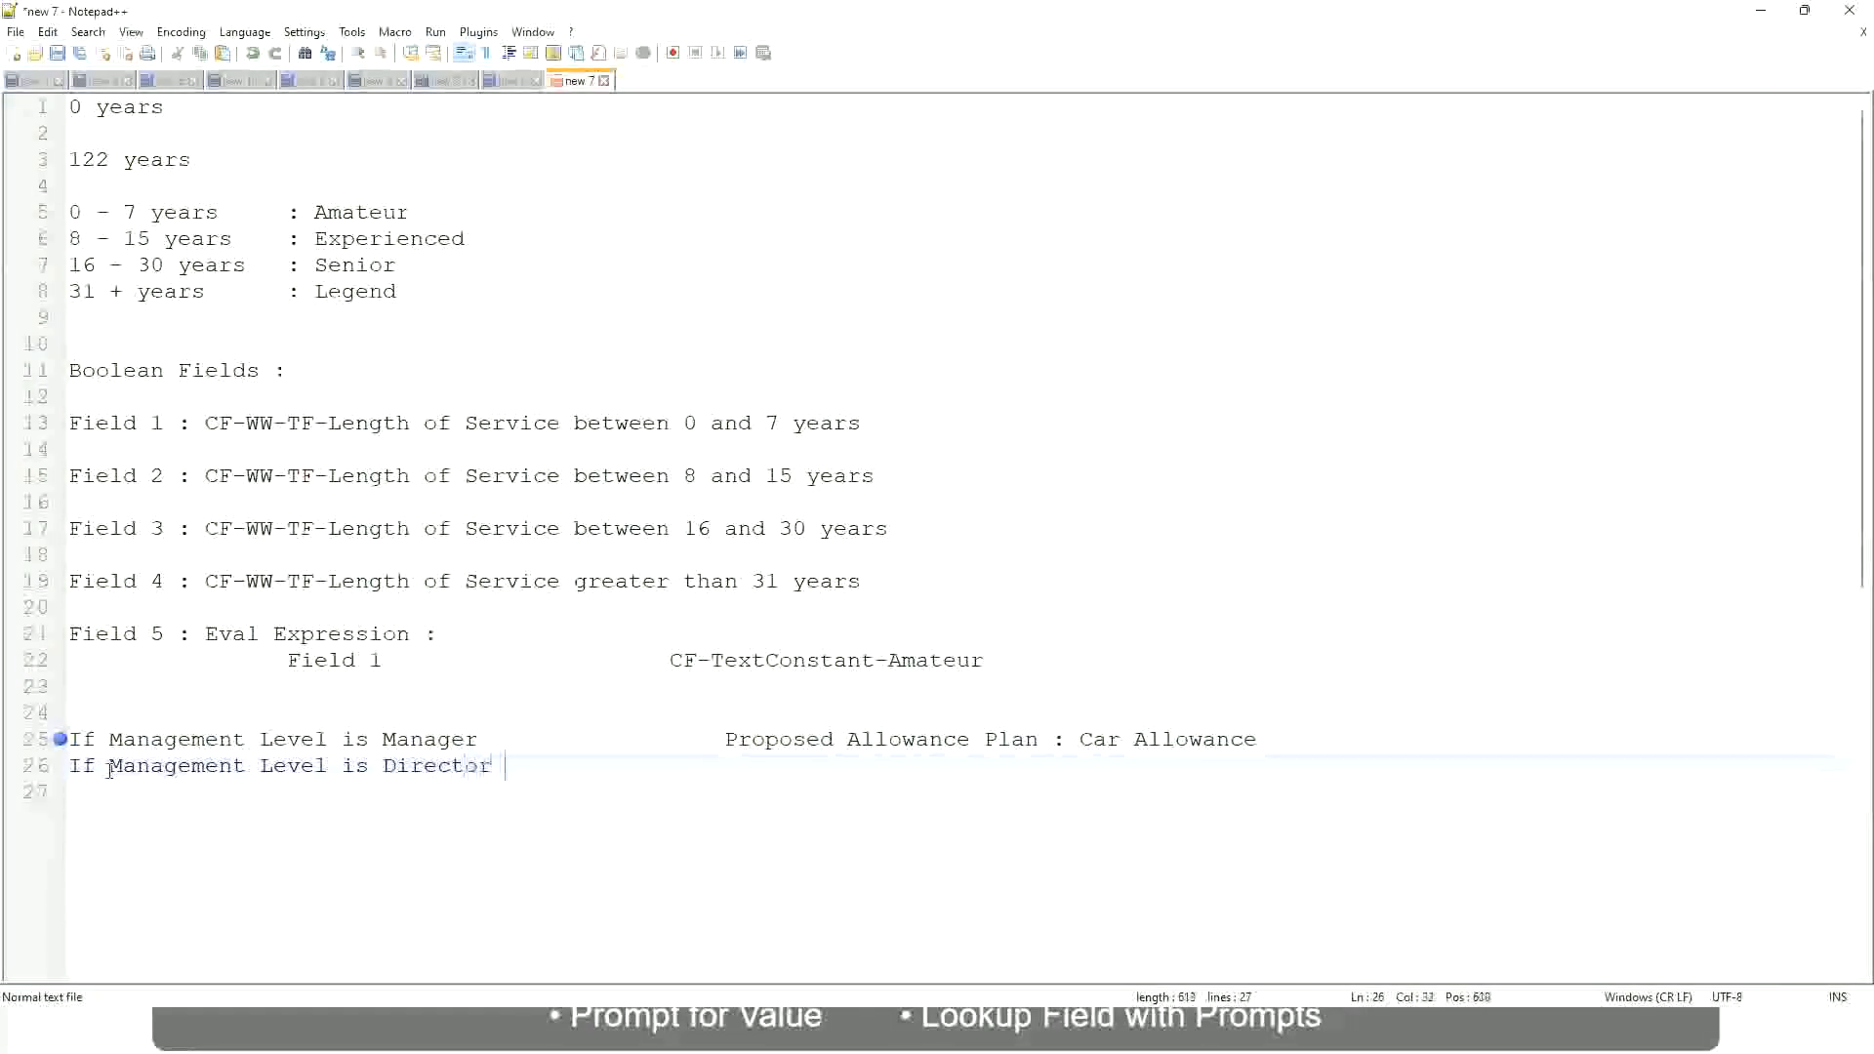
key(Tab)
text(Executive Allo)
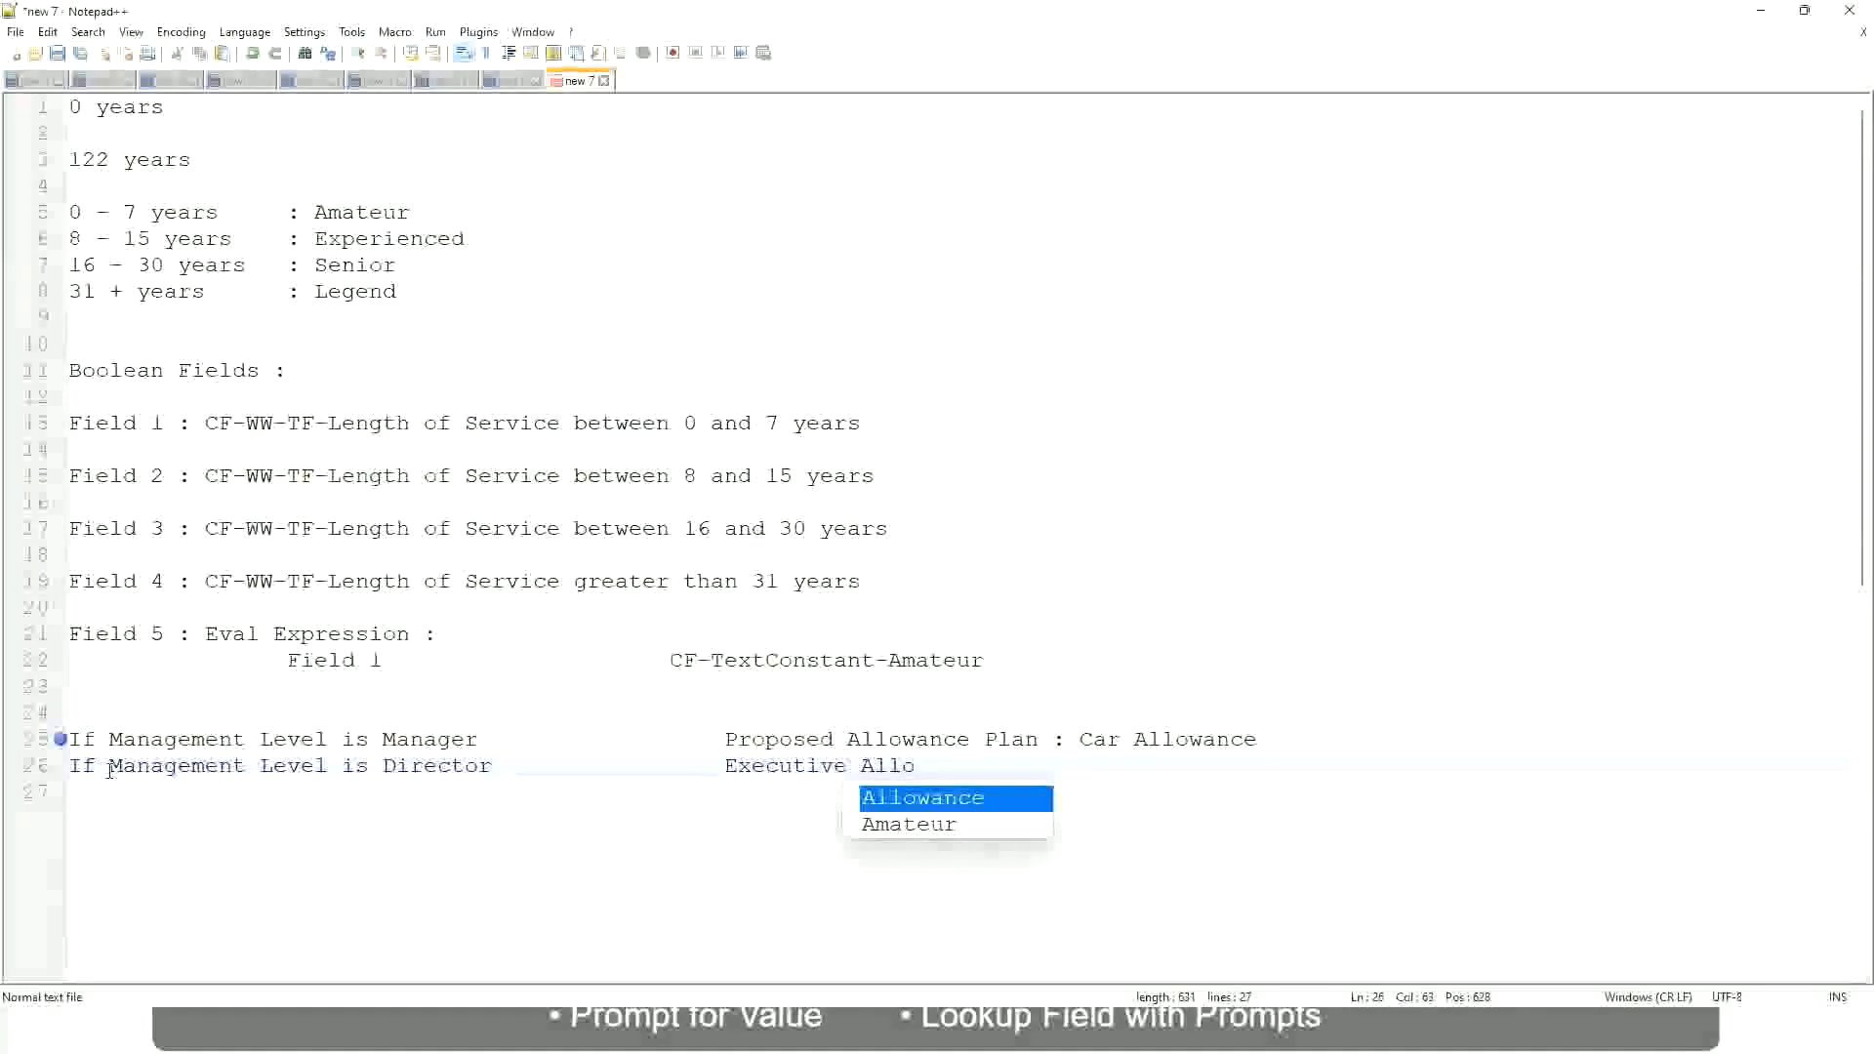
key(Return)
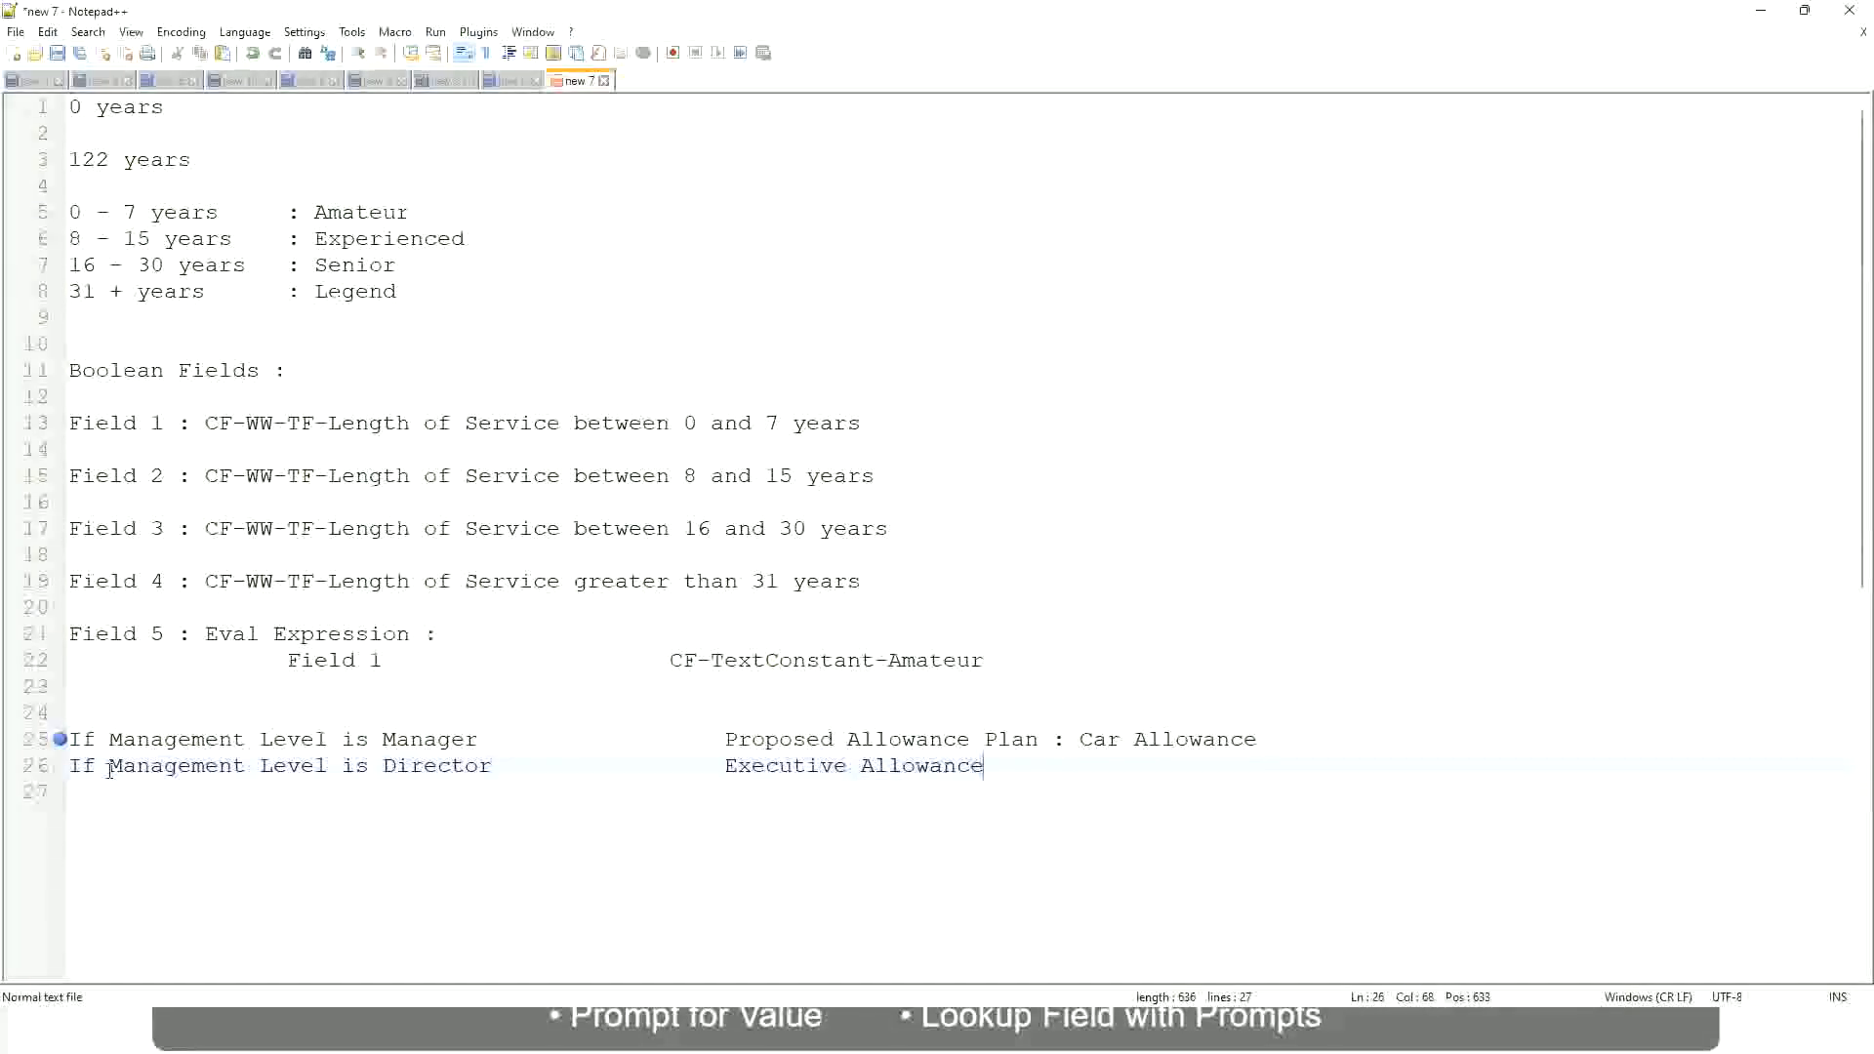
Step: Add a third rule line "If Management Level is CEO" with the aligned outcome "CEO Allowance"
key(Return)
text(If Mana)
key(Return)
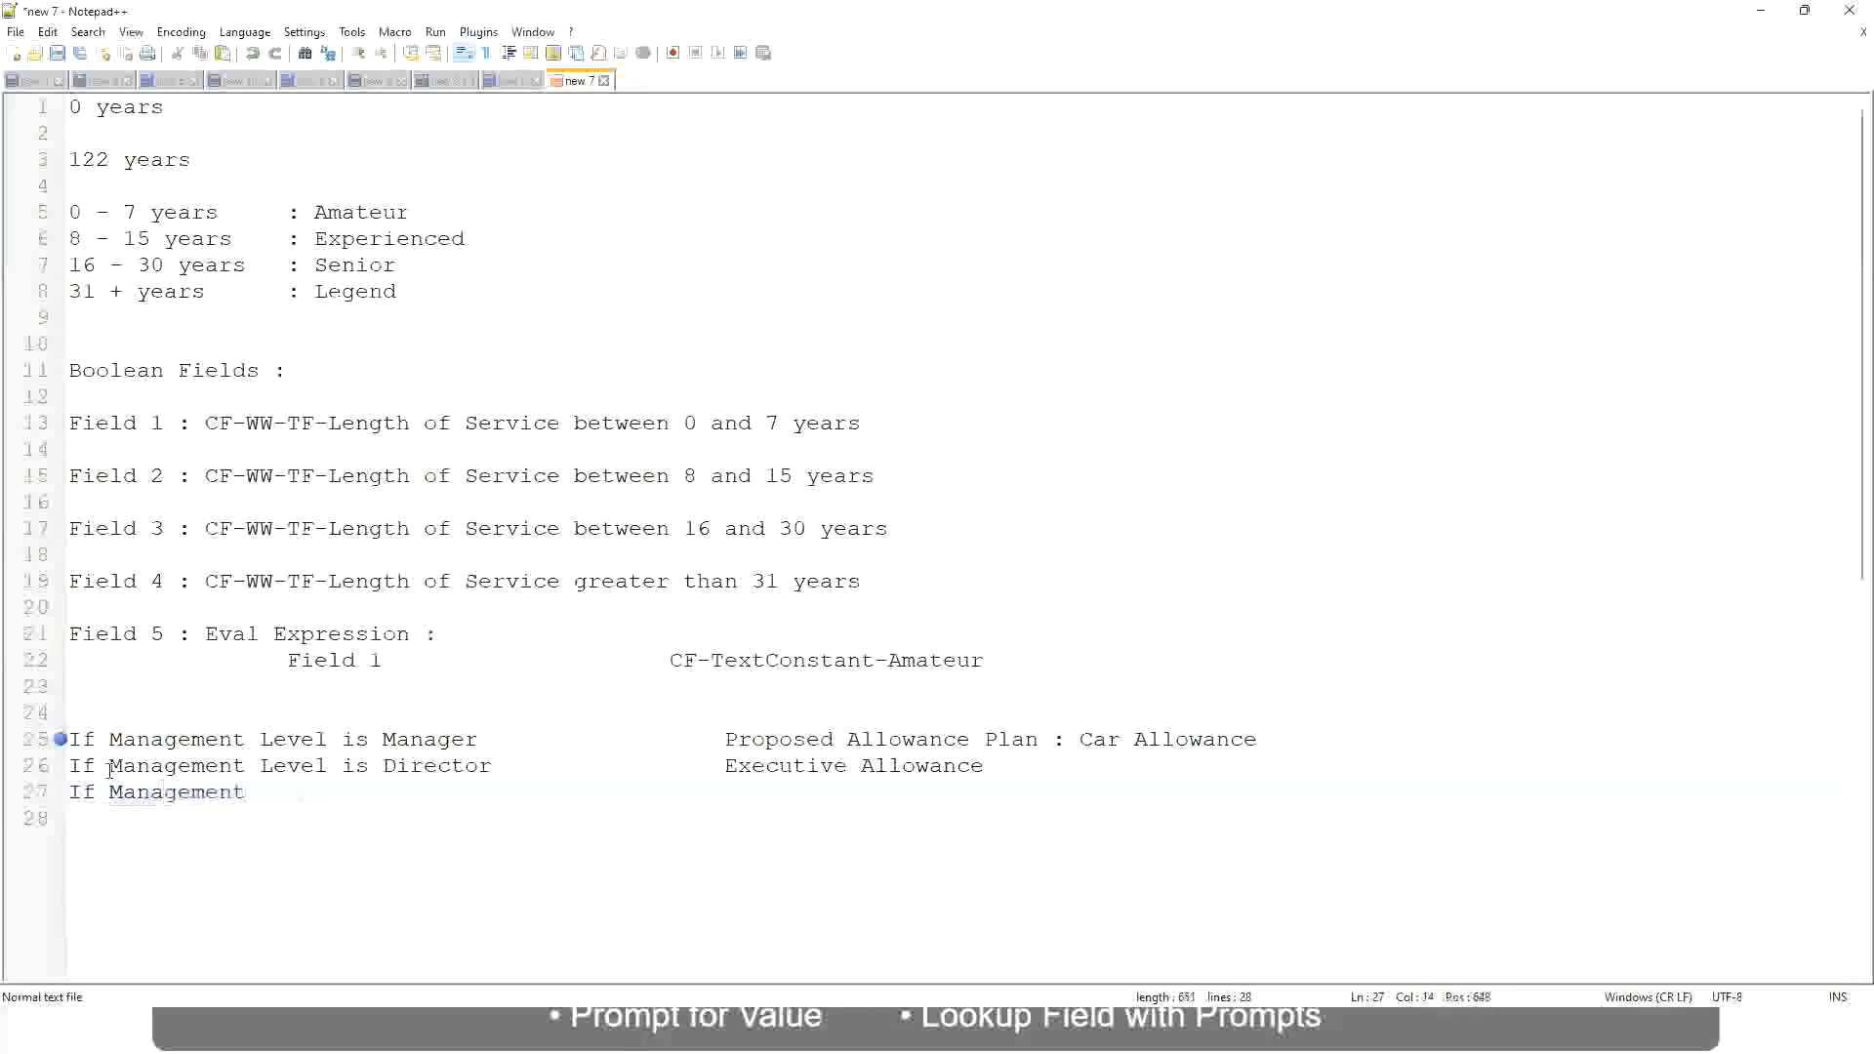
text(is)
key(BackSpace)
key(BackSpace)
key(BackSpace)
text(le)
key(BackSpace)
key(BackSpace)
text(Le)
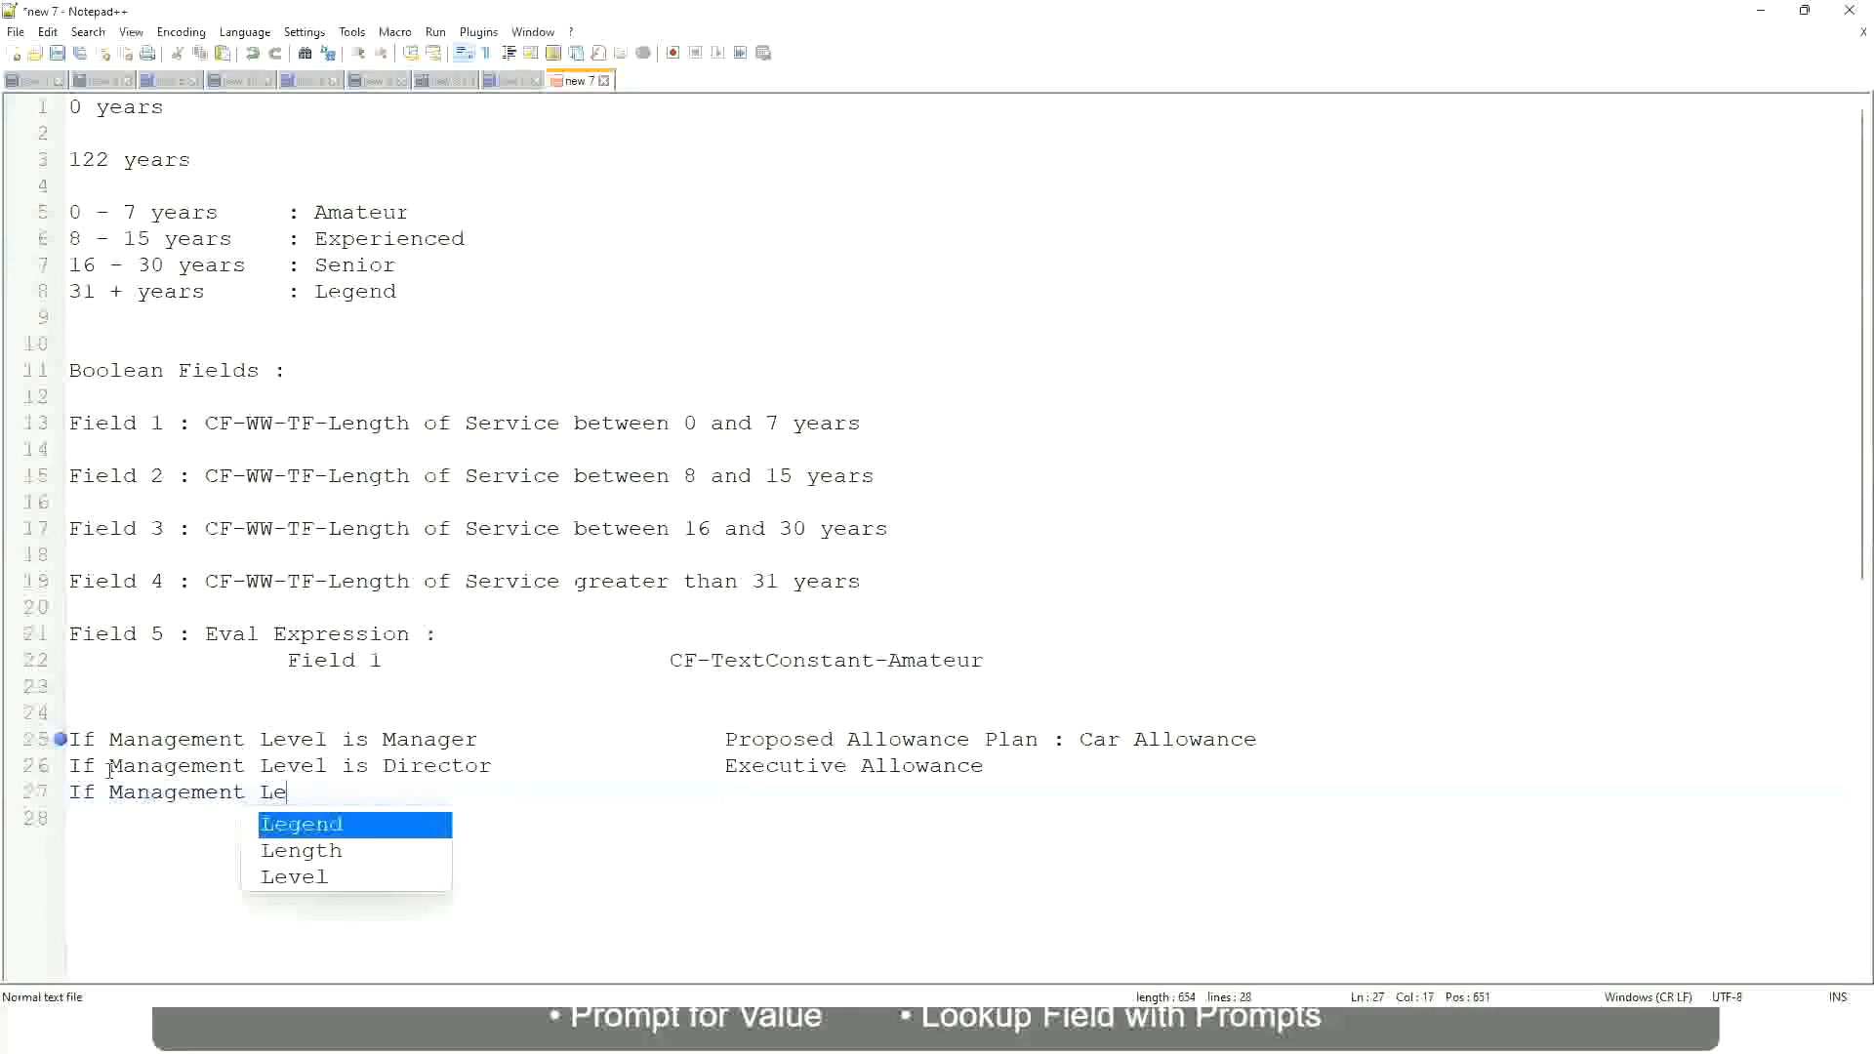
key(Down)
key(Down)
key(Return)
text(is )
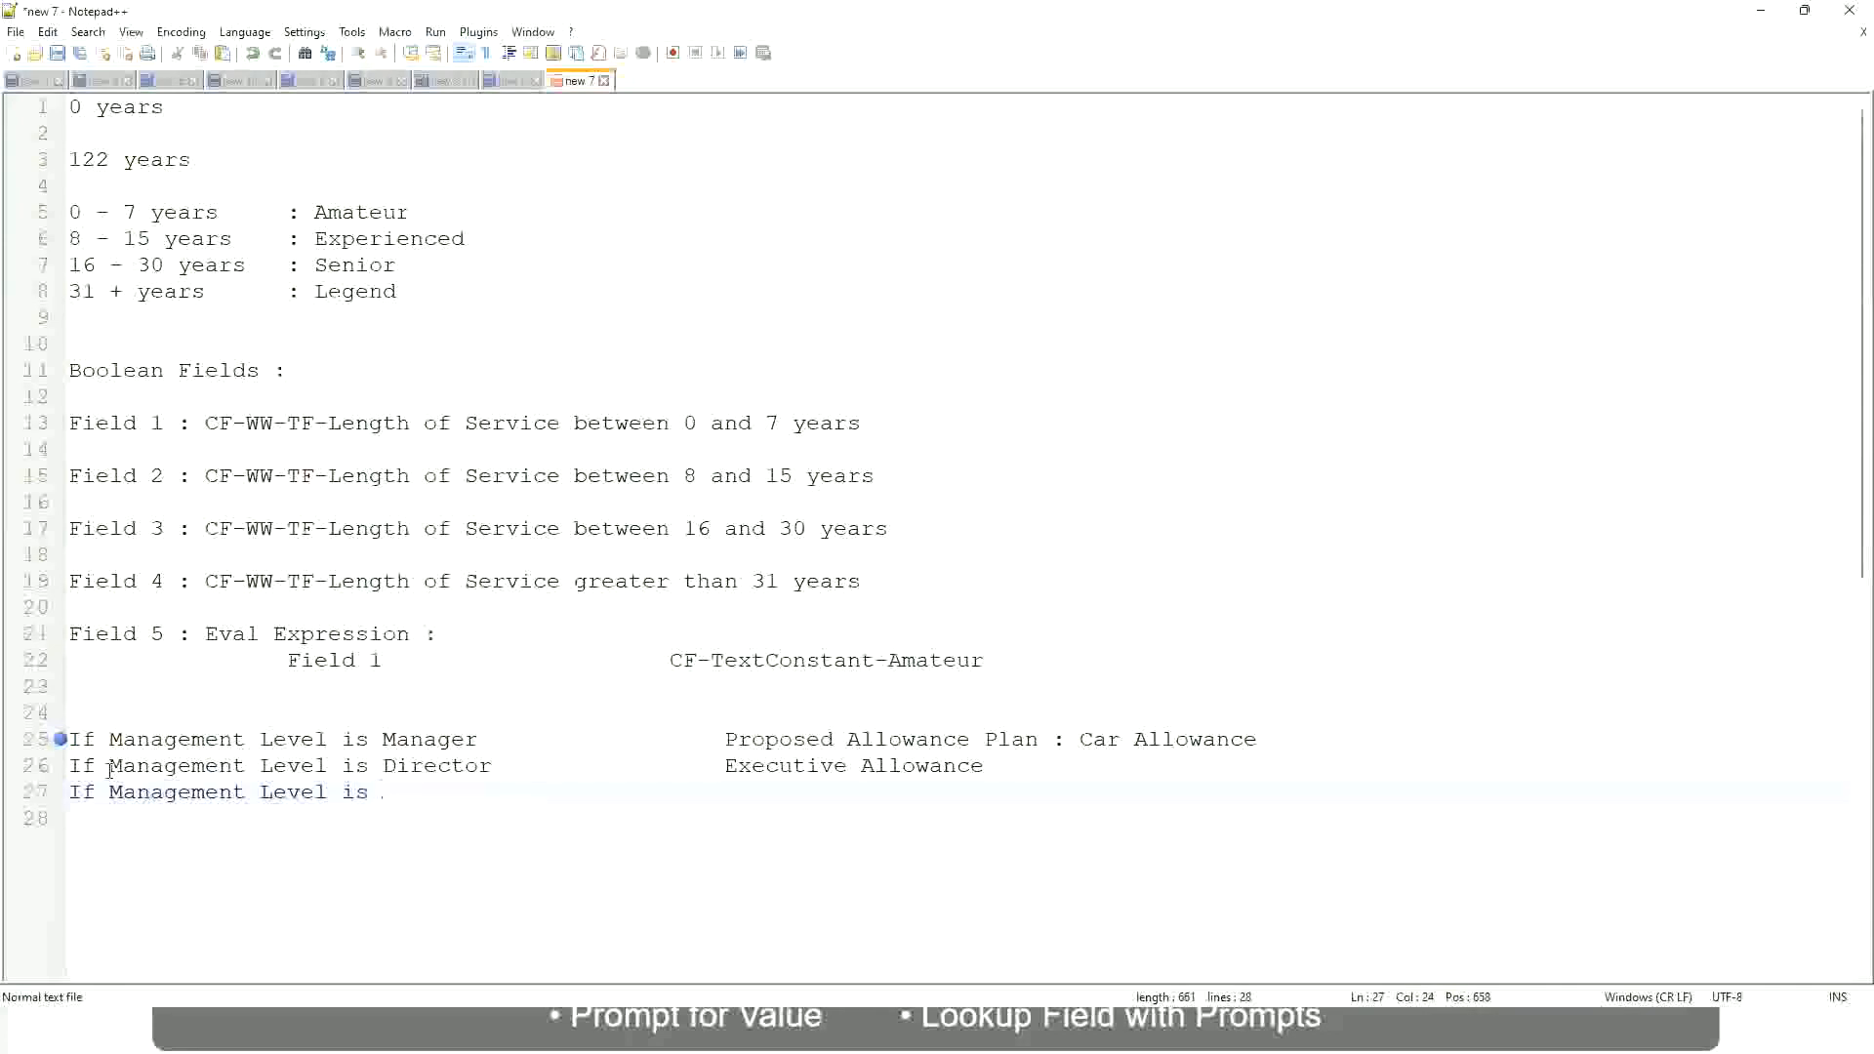
text(CEO)
key(Tab)
key(Tab)
key(Tab)
key(Tab)
text(CEO Allowance)
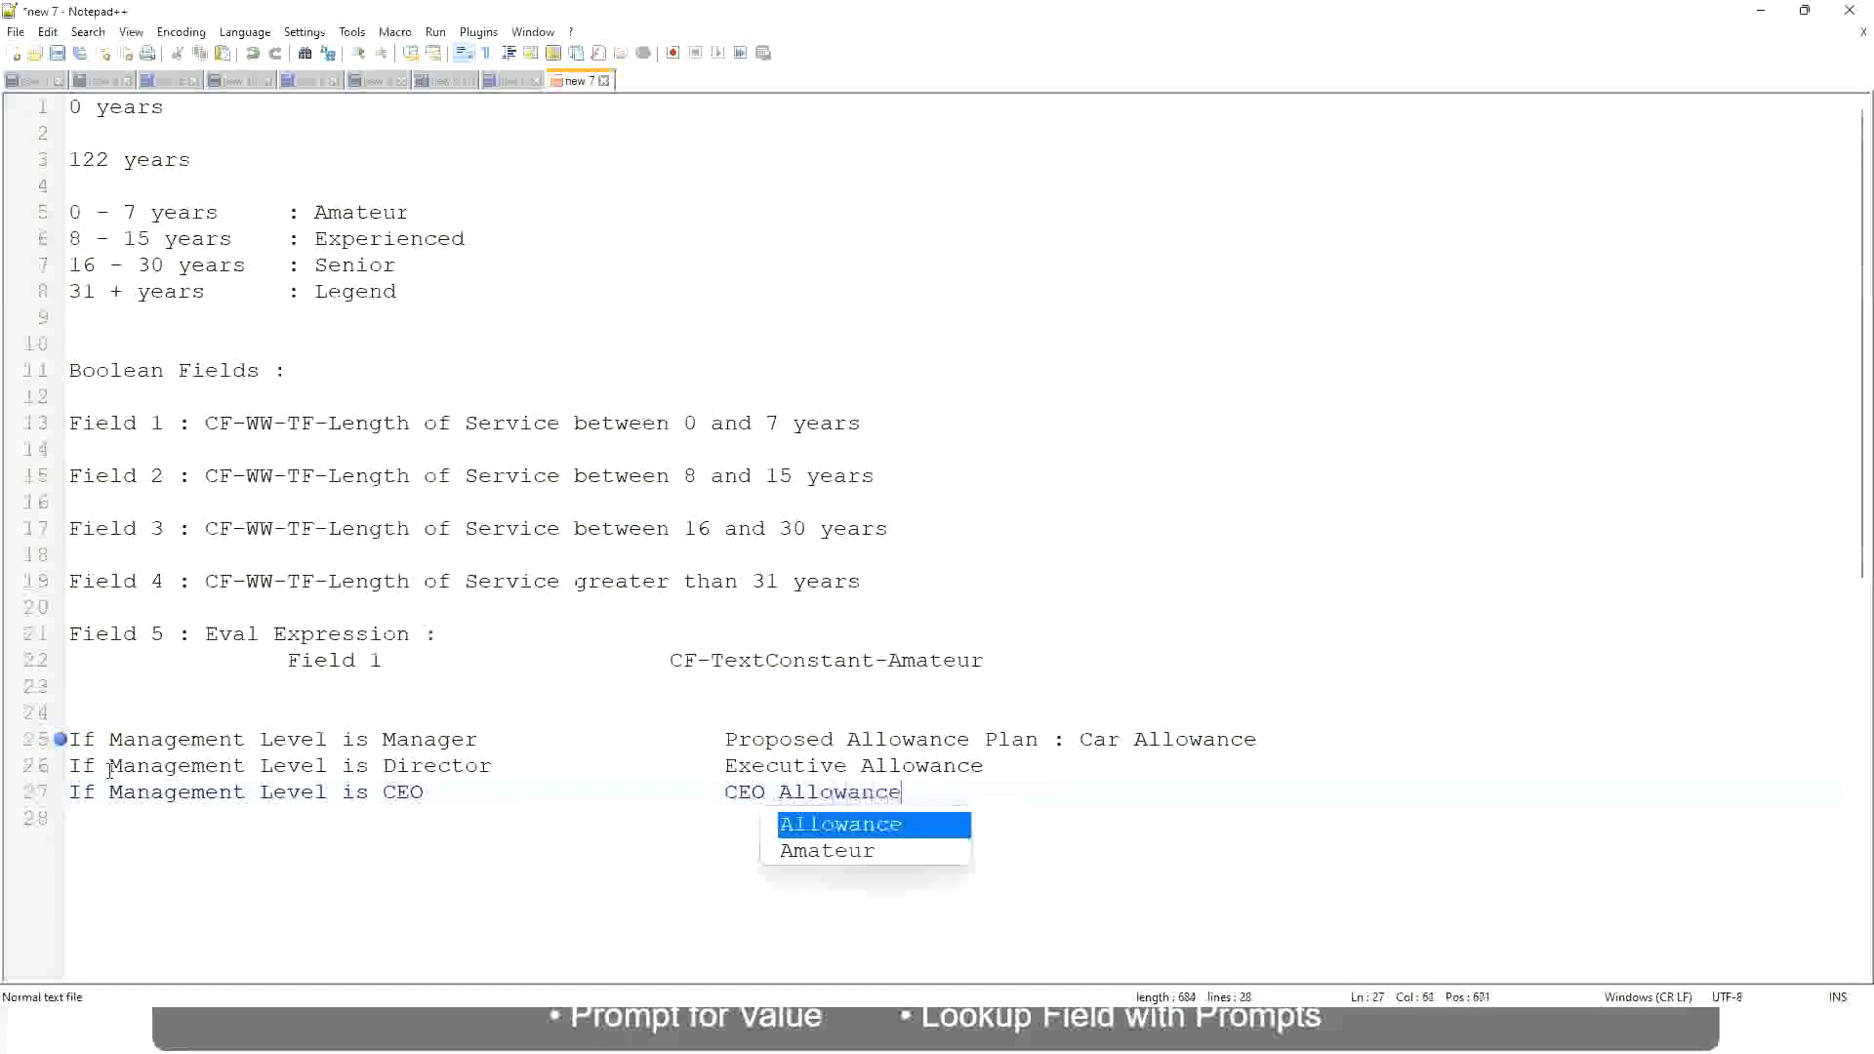
key(Escape)
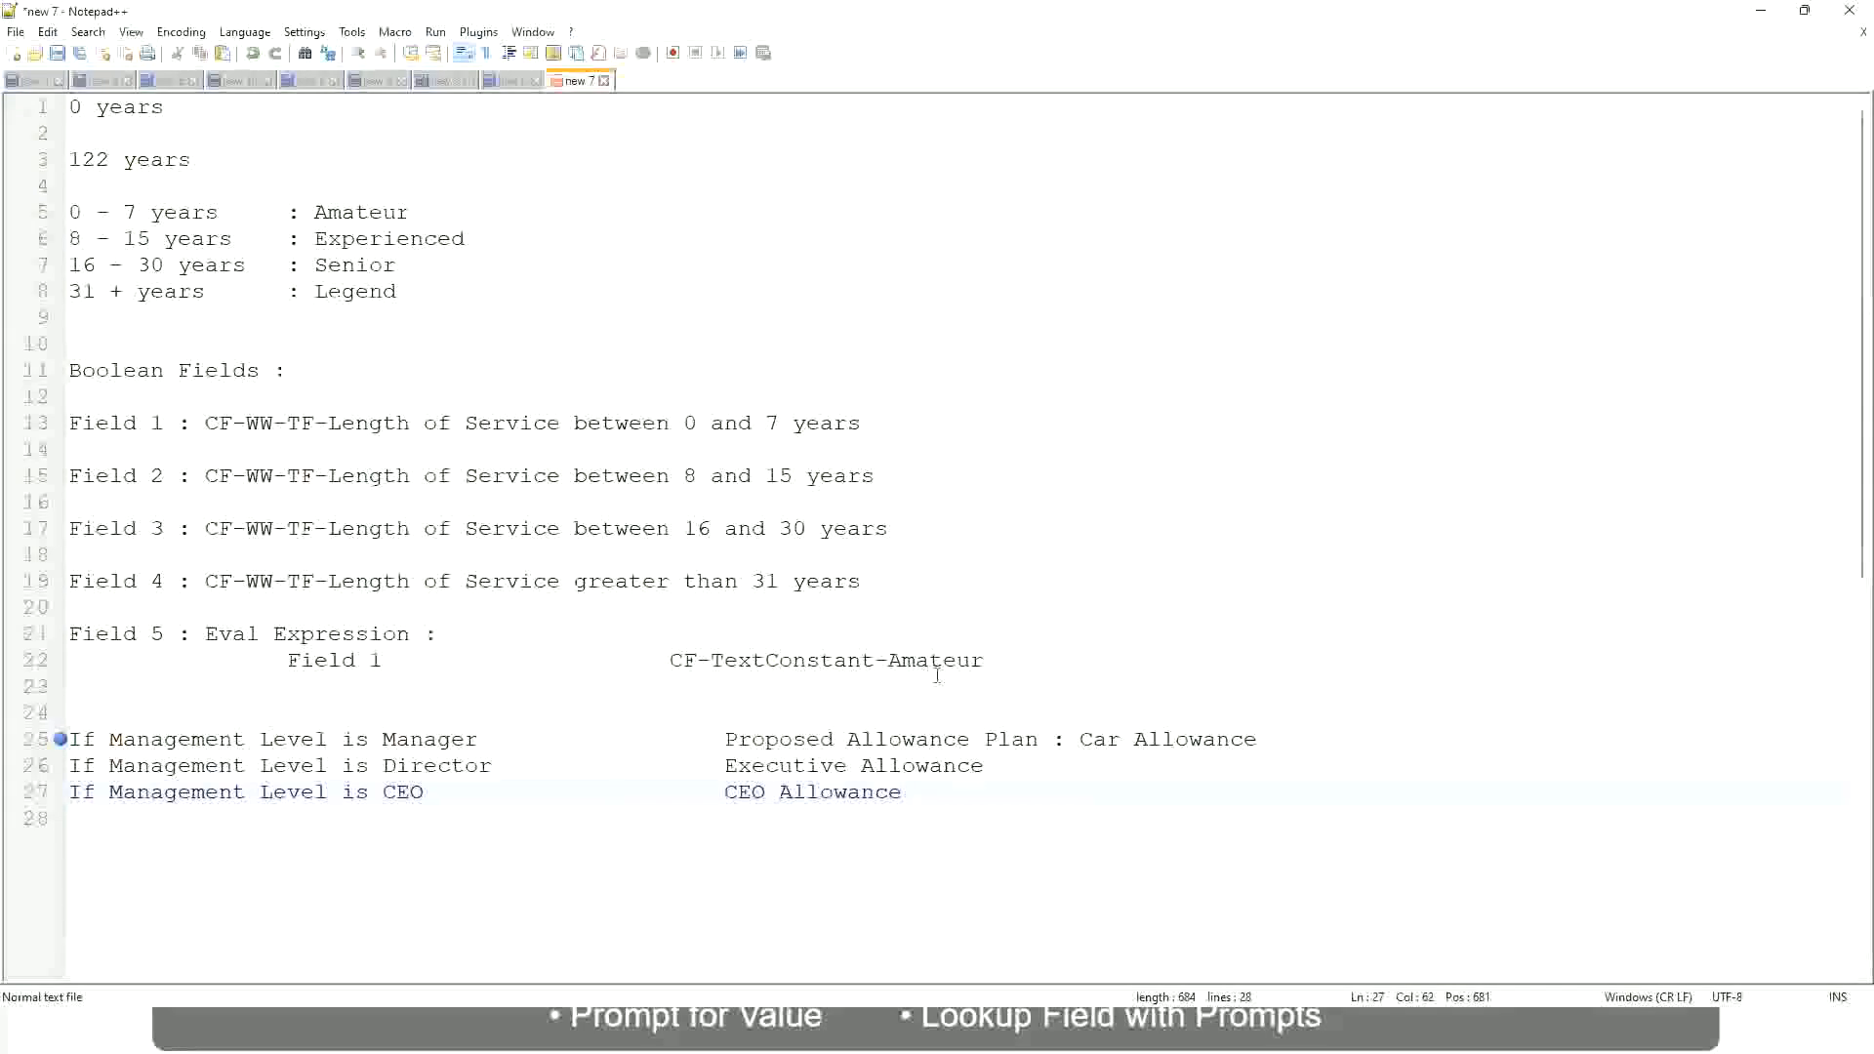
Step: Highlight "Car Allowance" in the Manager rule
click(1080, 739)
drag(1080, 739, 1261, 734)
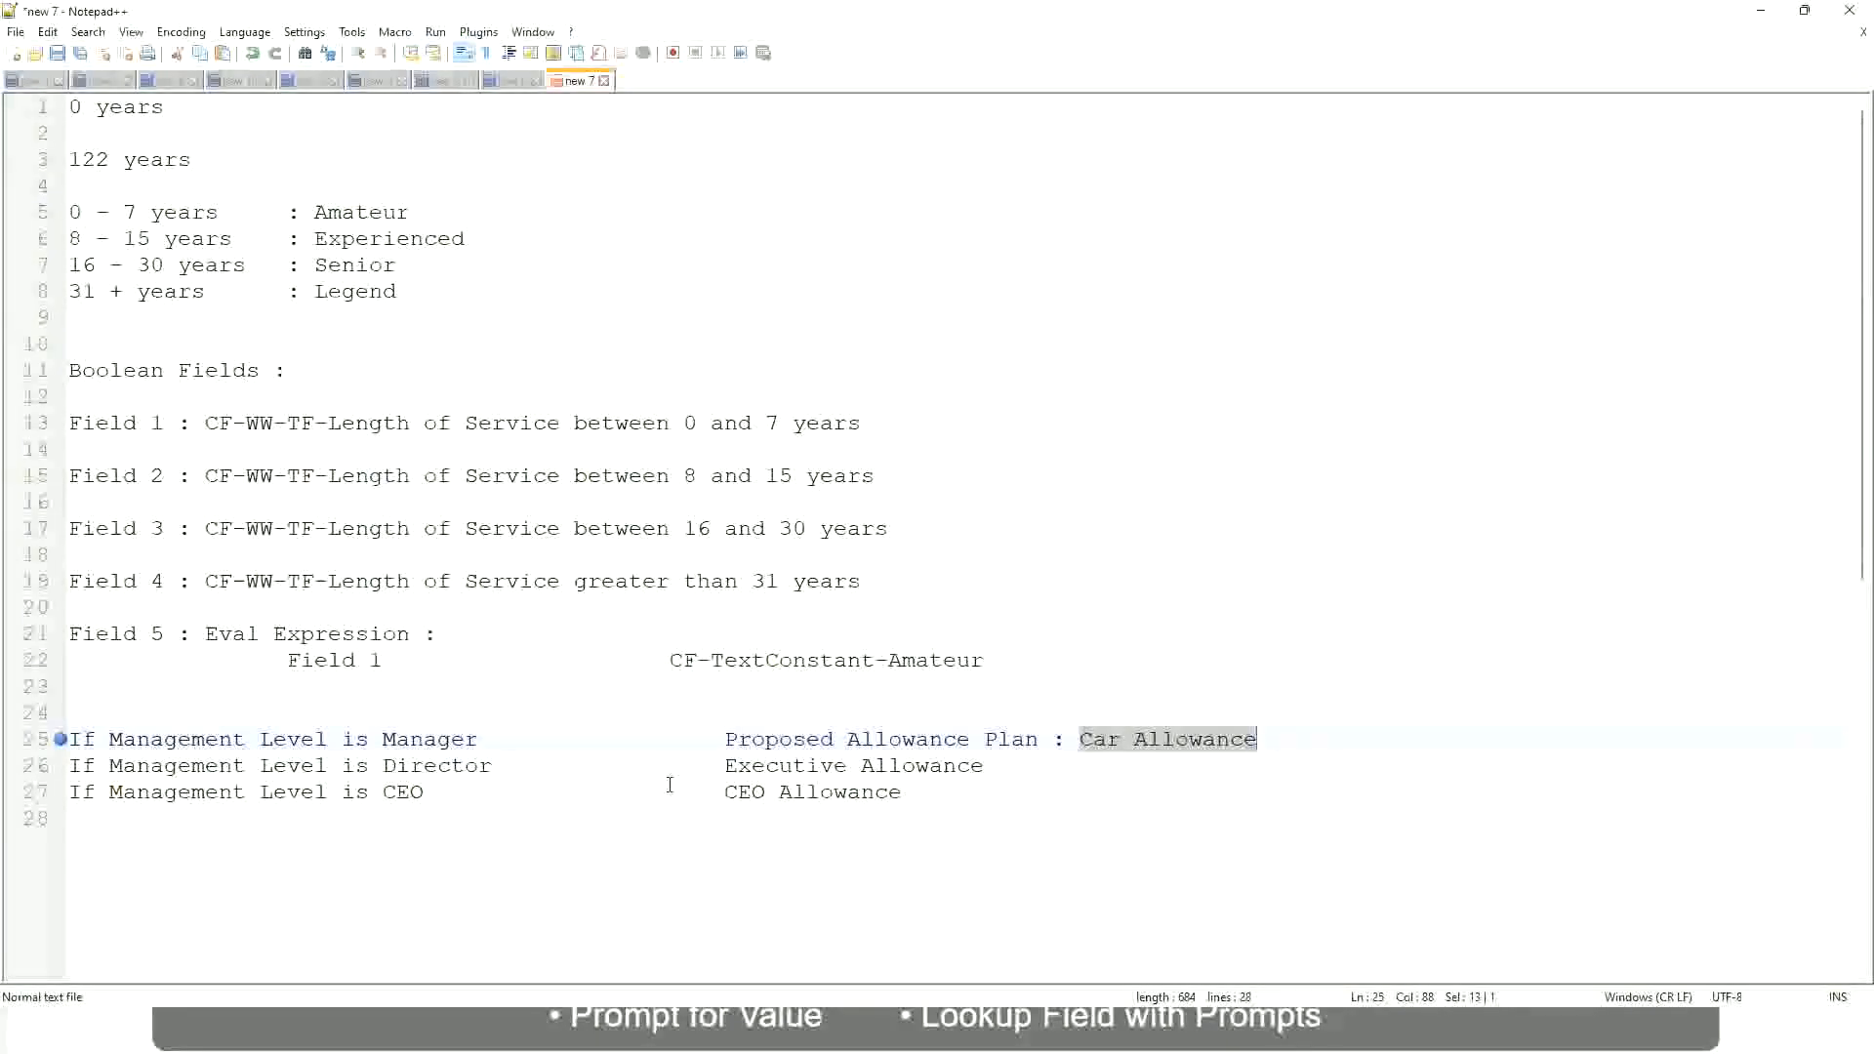
Step: Replace the Manager rule's outcome on line 25 with "First Line Manager"
click(661, 739)
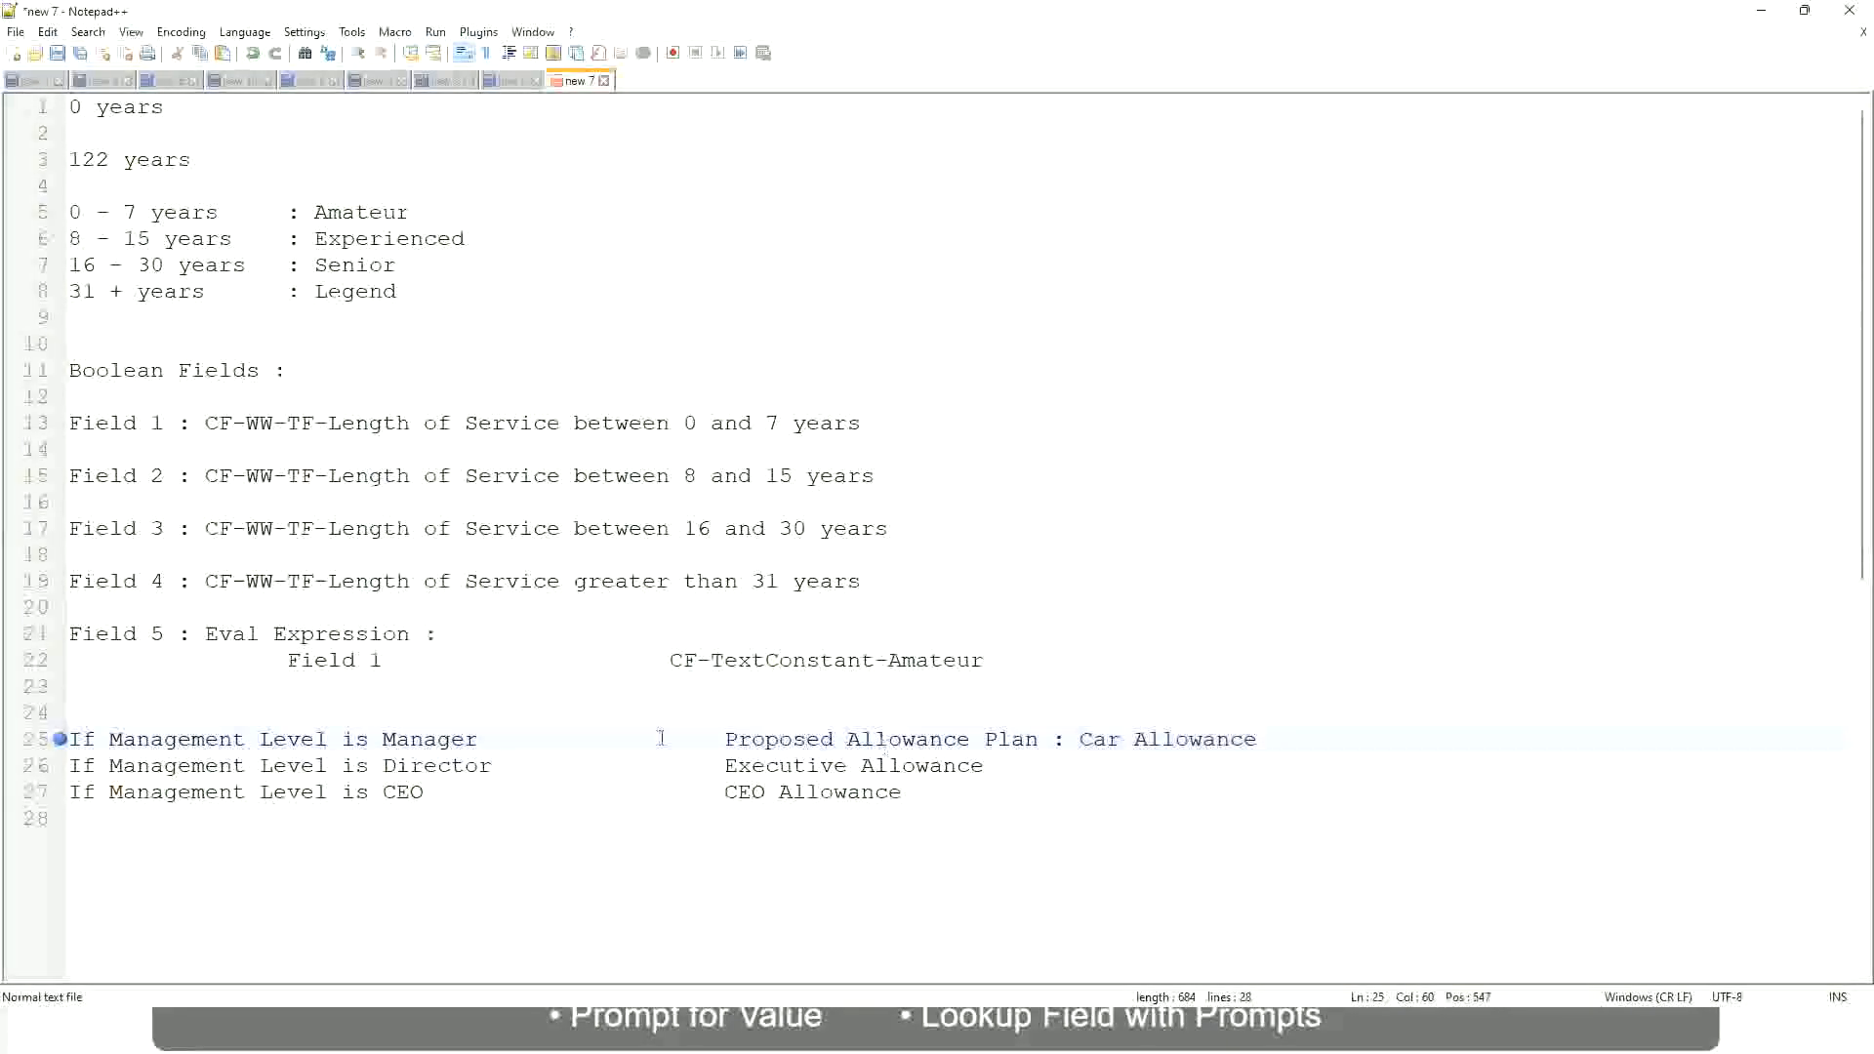
click(221, 739)
click(383, 739)
drag(726, 739, 1284, 732)
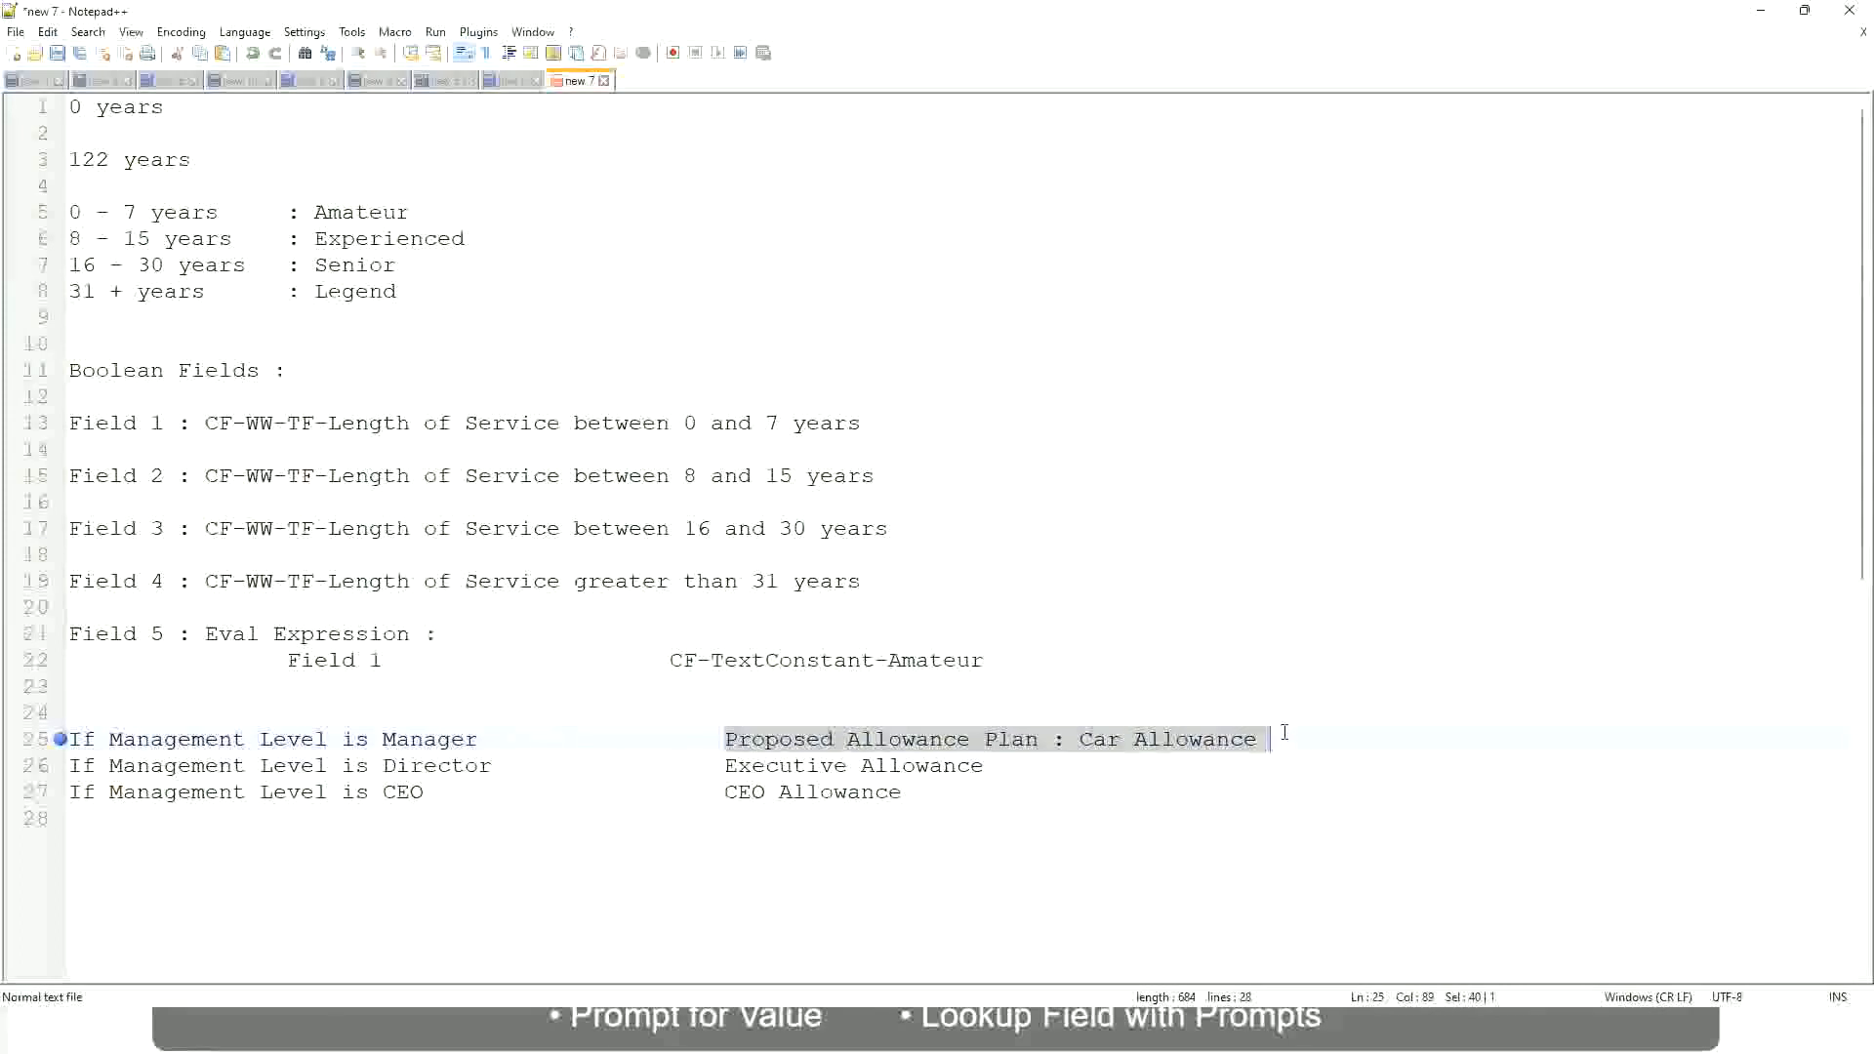
text(Managers)
key(BackSpace)
key(BackSpace)
key(BackSpace)
key(BackSpace)
key(BackSpace)
key(BackSpace)
key(BackSpace)
key(BackSpace)
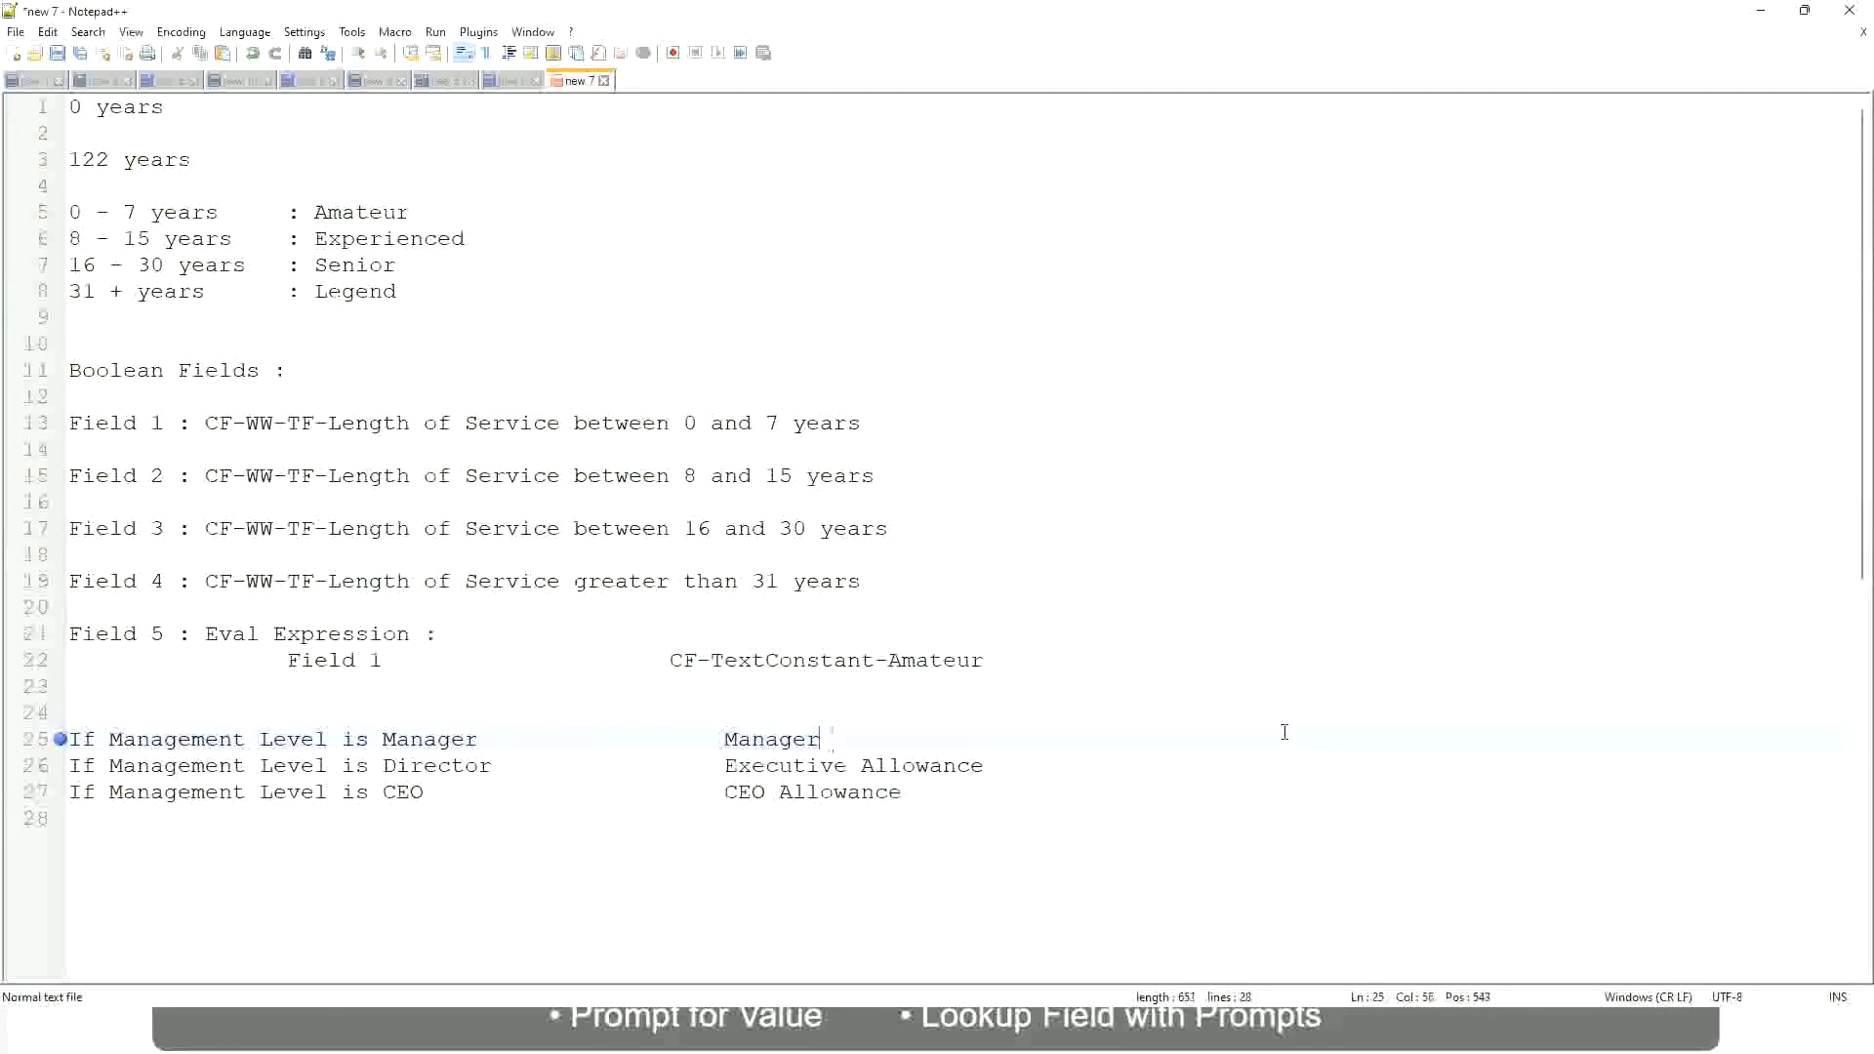
text(First Line Ma)
text(nager)
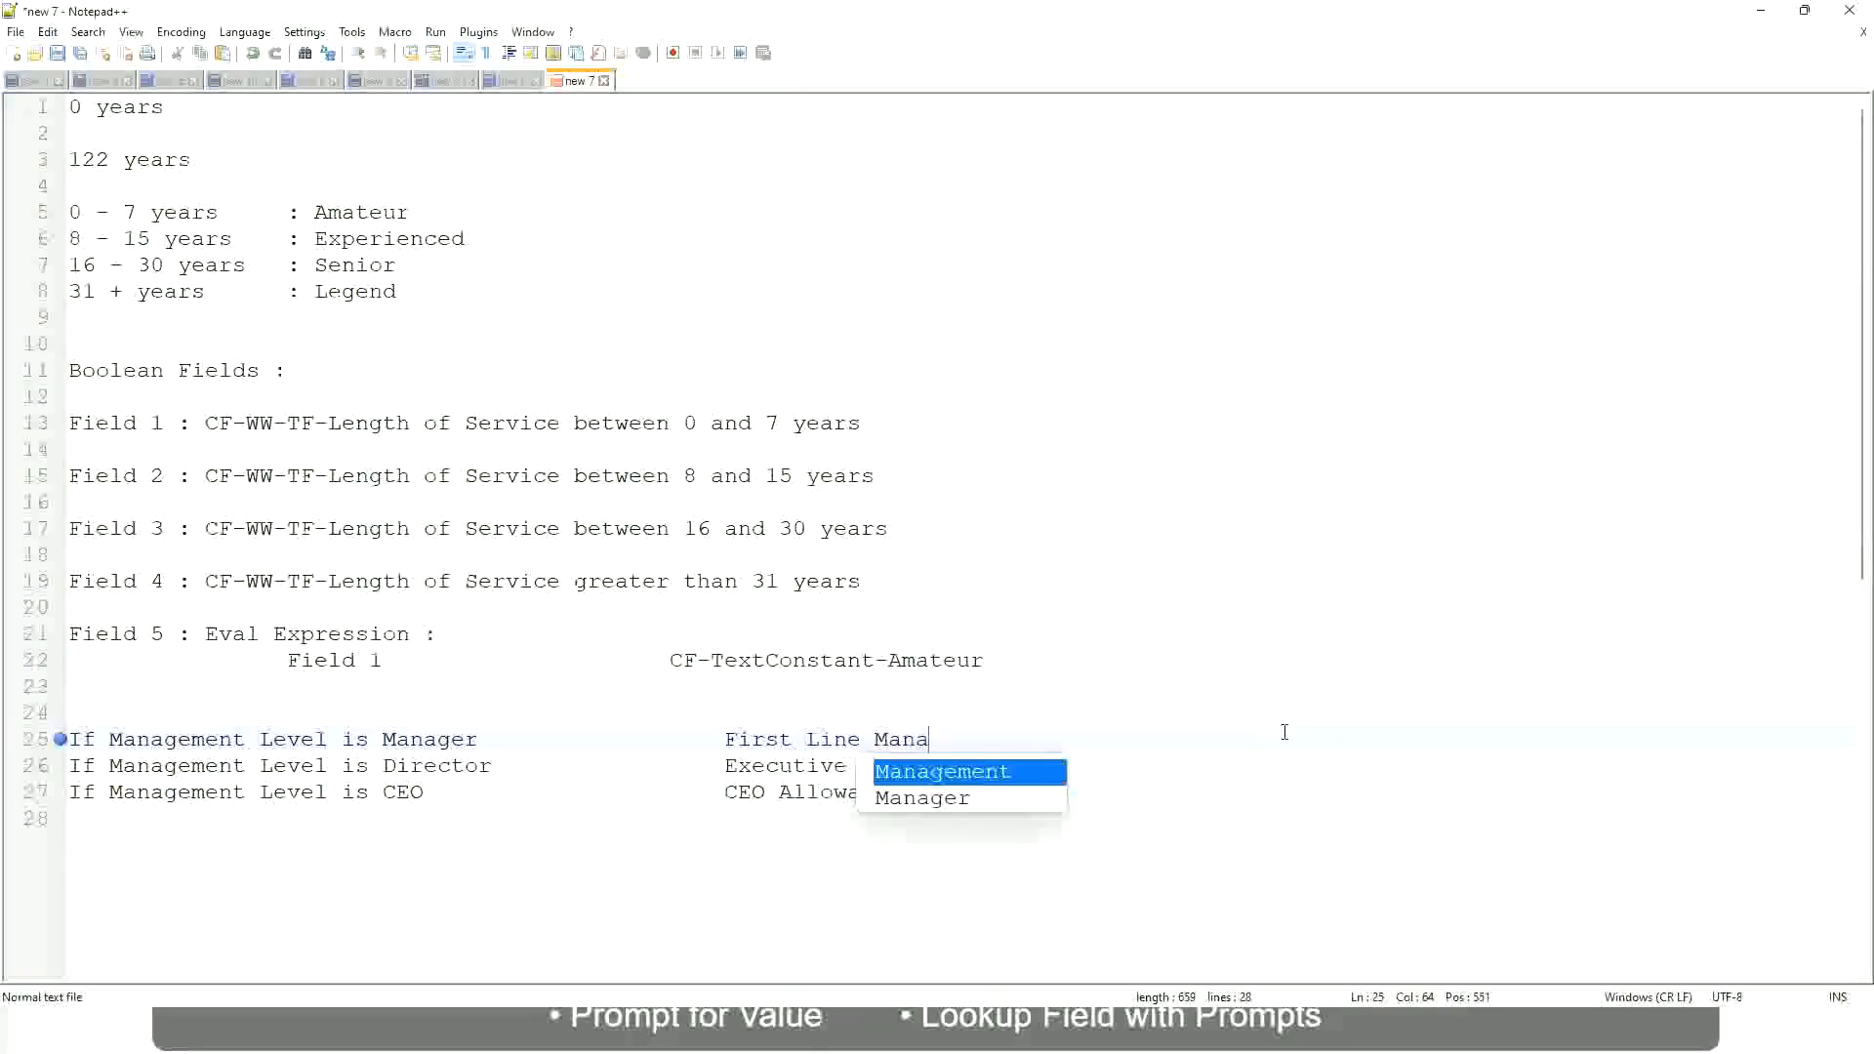
Step: Insert "Name of the" in front of "First Line Manager" in the Manager rule's outcome
key(Left)
key(Left)
key(Left)
key(Left)
key(Left)
key(Left)
key(Left)
key(Left)
key(Left)
key(Left)
key(Left)
key(Left)
key(Left)
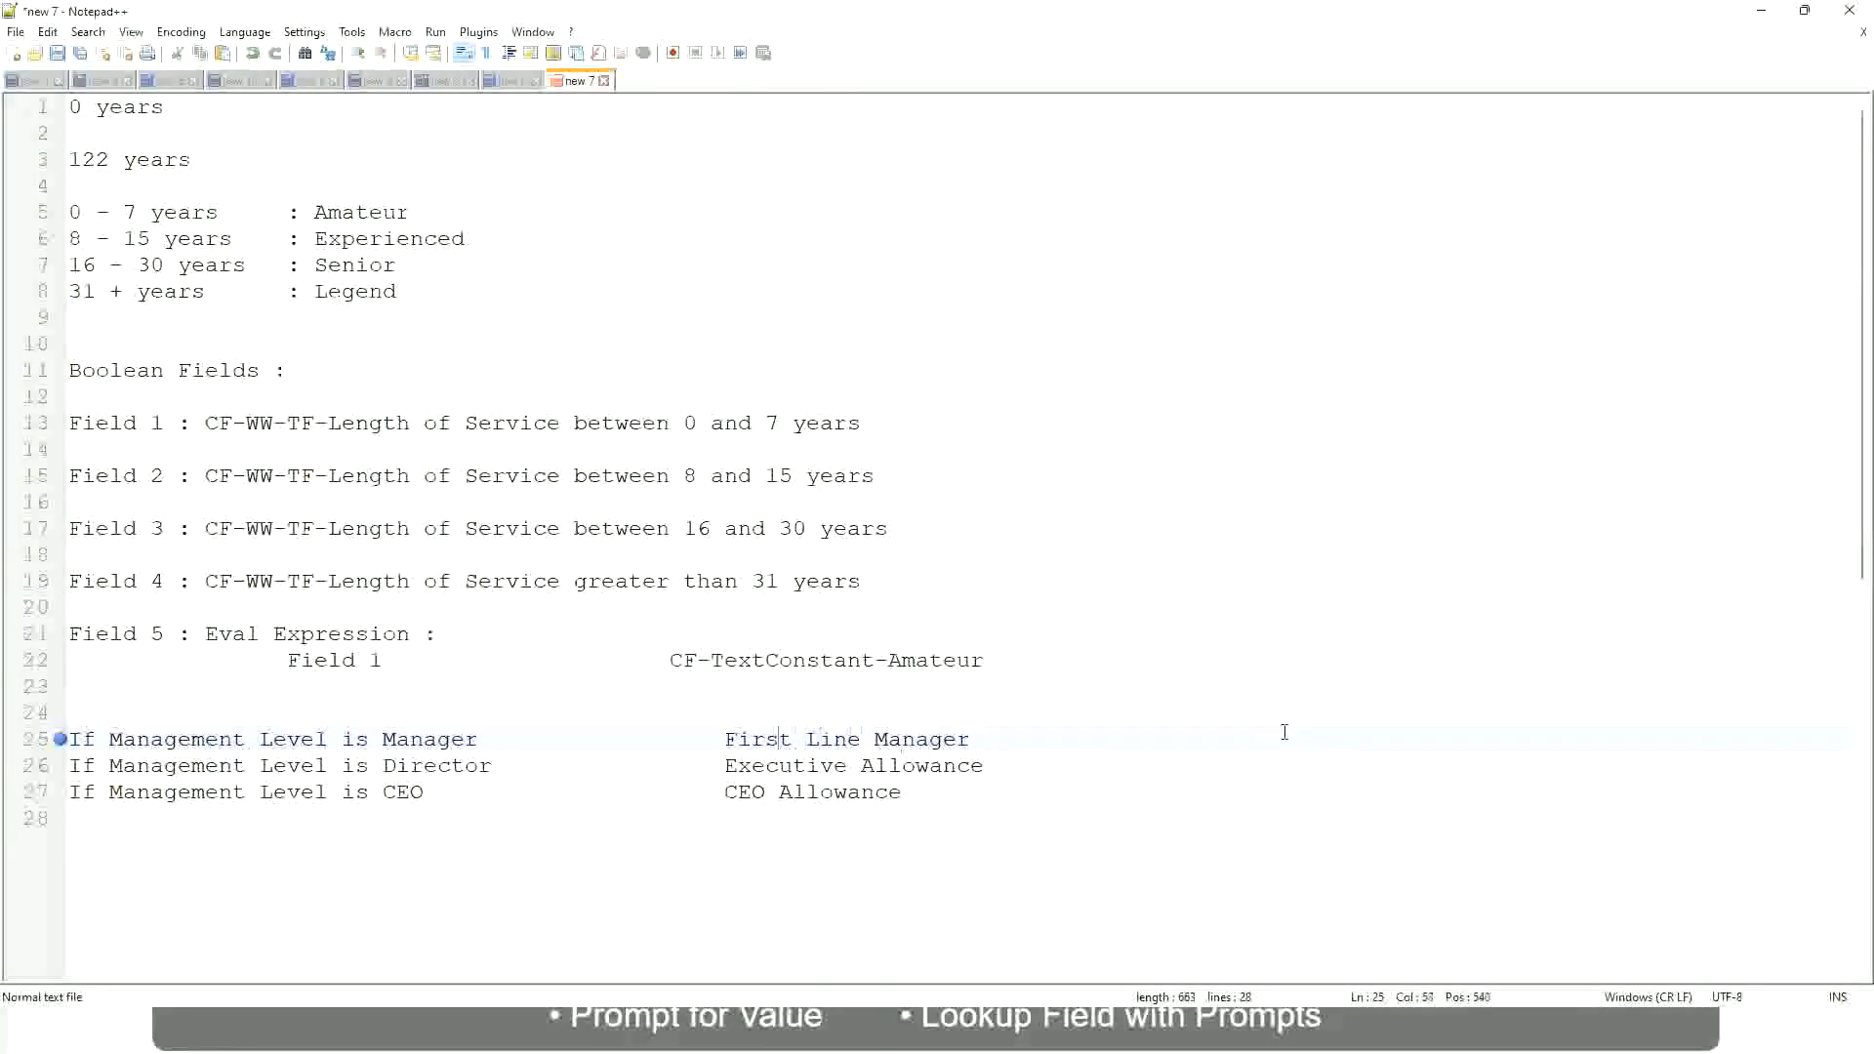
text(Name of the)
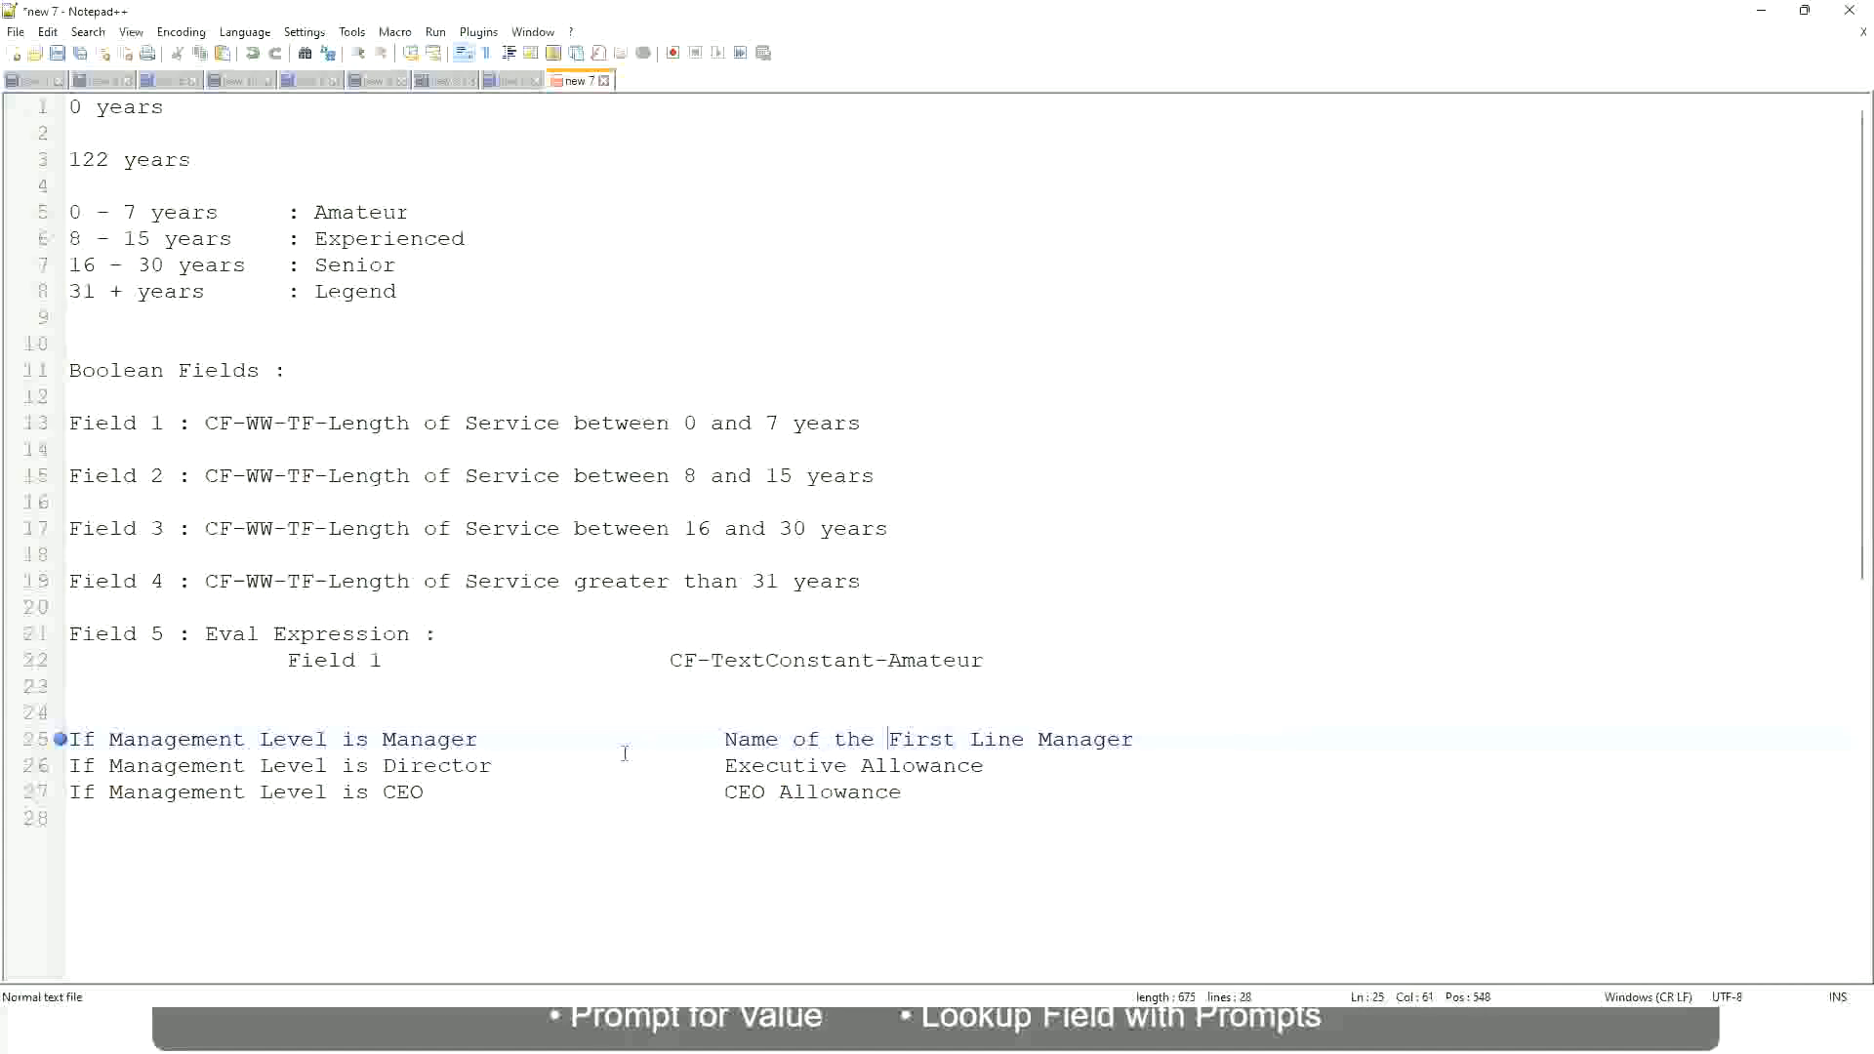
Step: Replace the Director rule's outcome "Executive Allowance" with the opening words "Name of"
drag(728, 765, 984, 765)
text(Name)
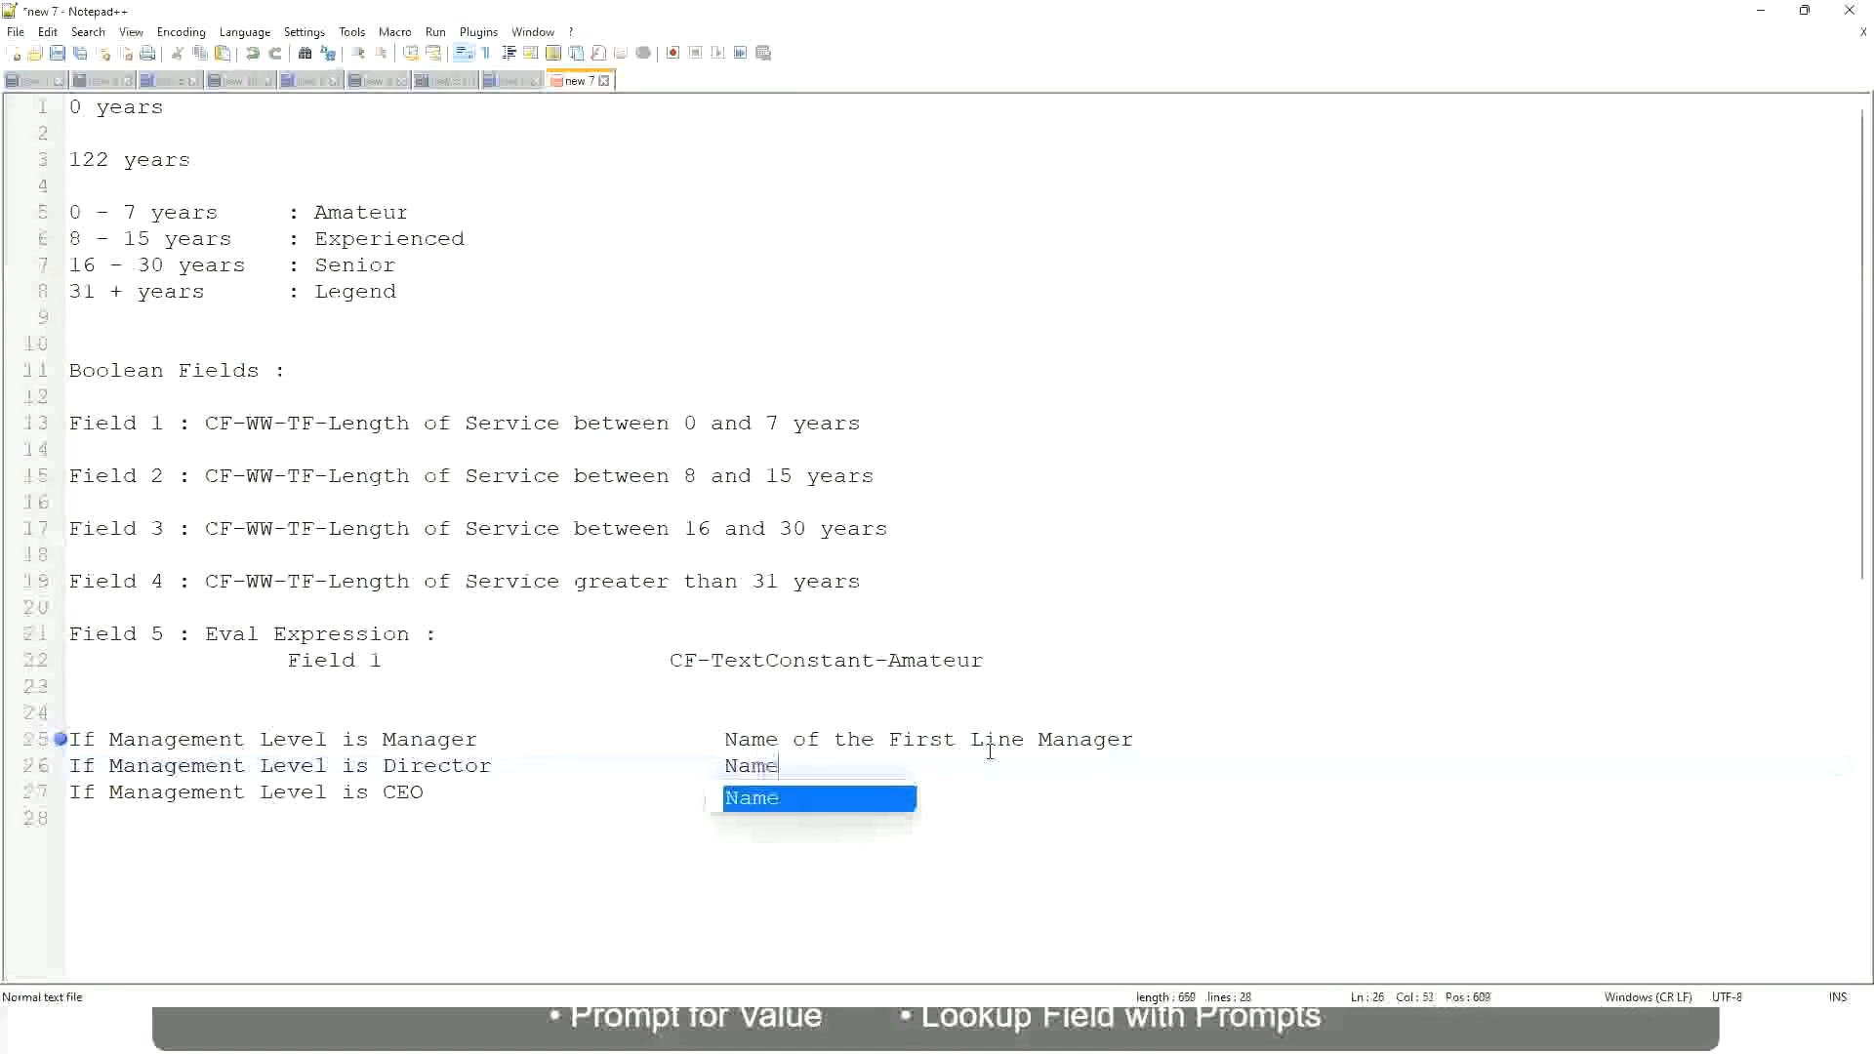
key(Escape)
text(of )
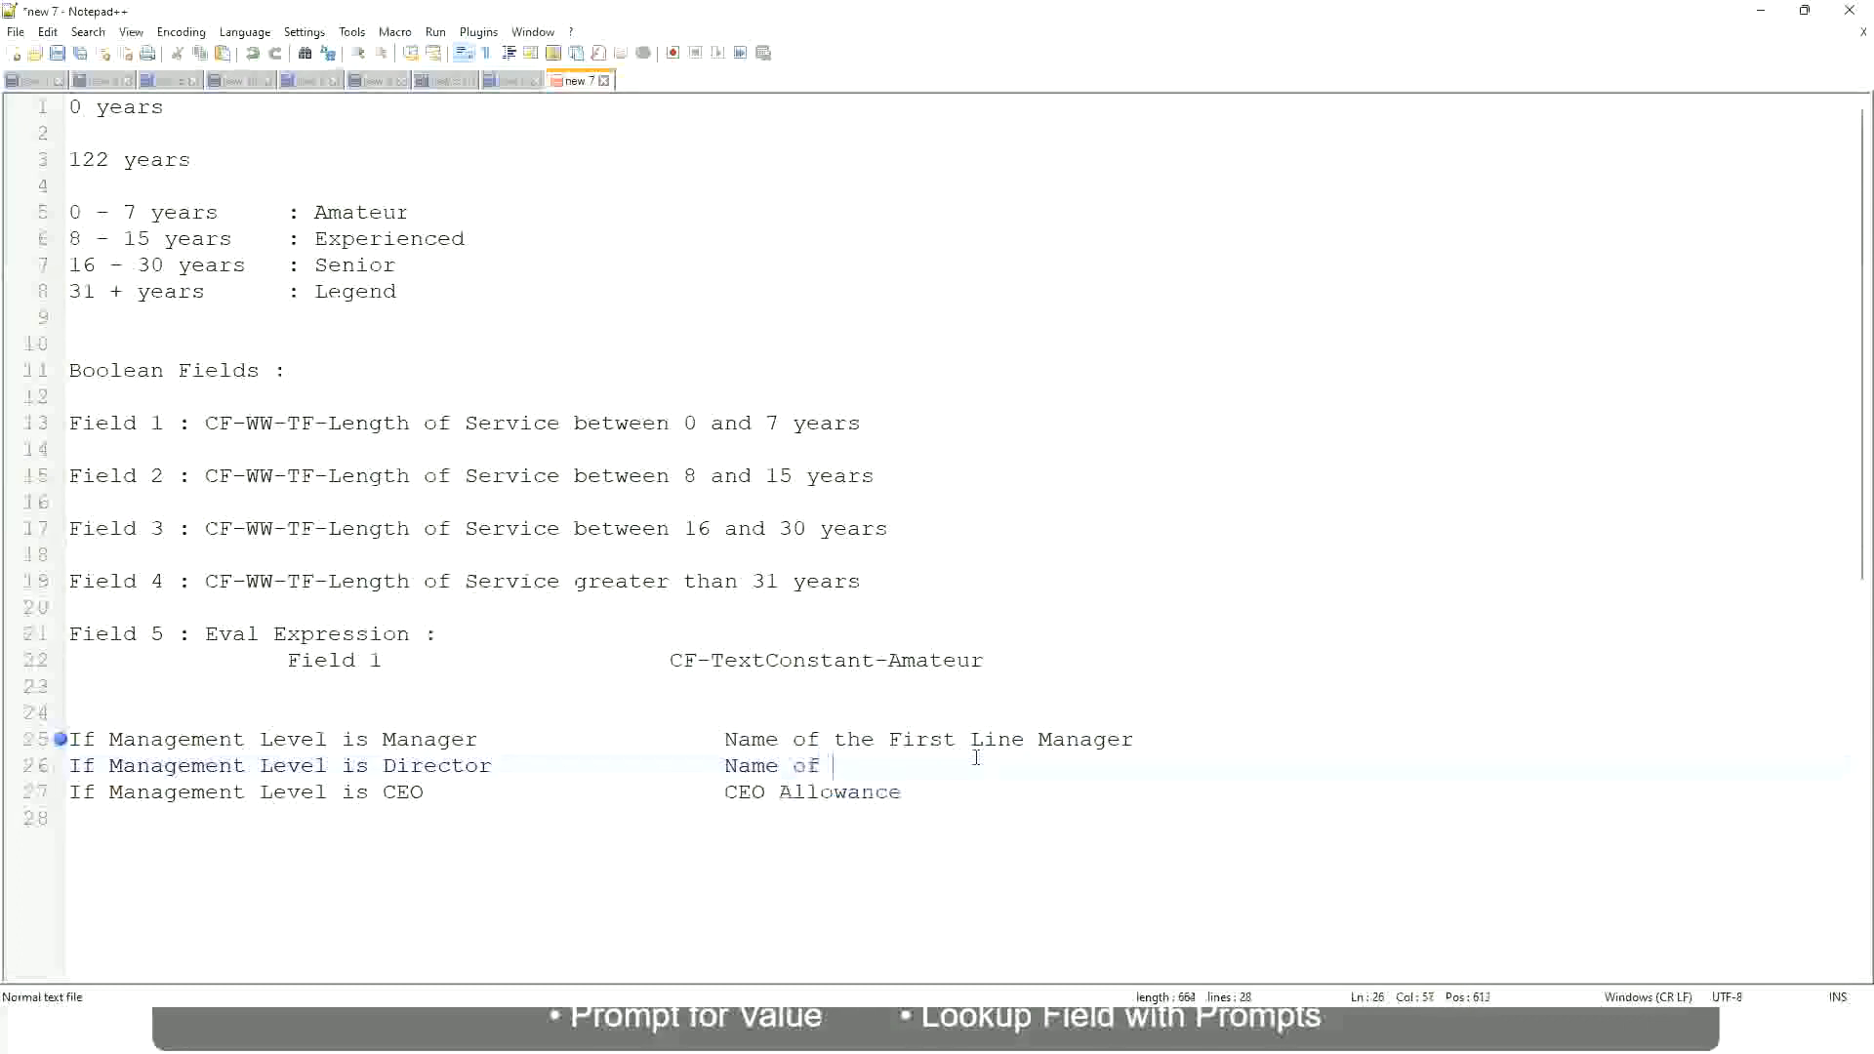
text(First)
key(BackSpace)
key(BackSpace)
key(BackSpace)
key(BackSpace)
key(BackSpace)
key(BackSpace)
Step: Change "First" to "Second" in the Manager rule's outcome and complete the Director rule's outcome as "Name of Manager"
double_click(920, 742)
text(Second)
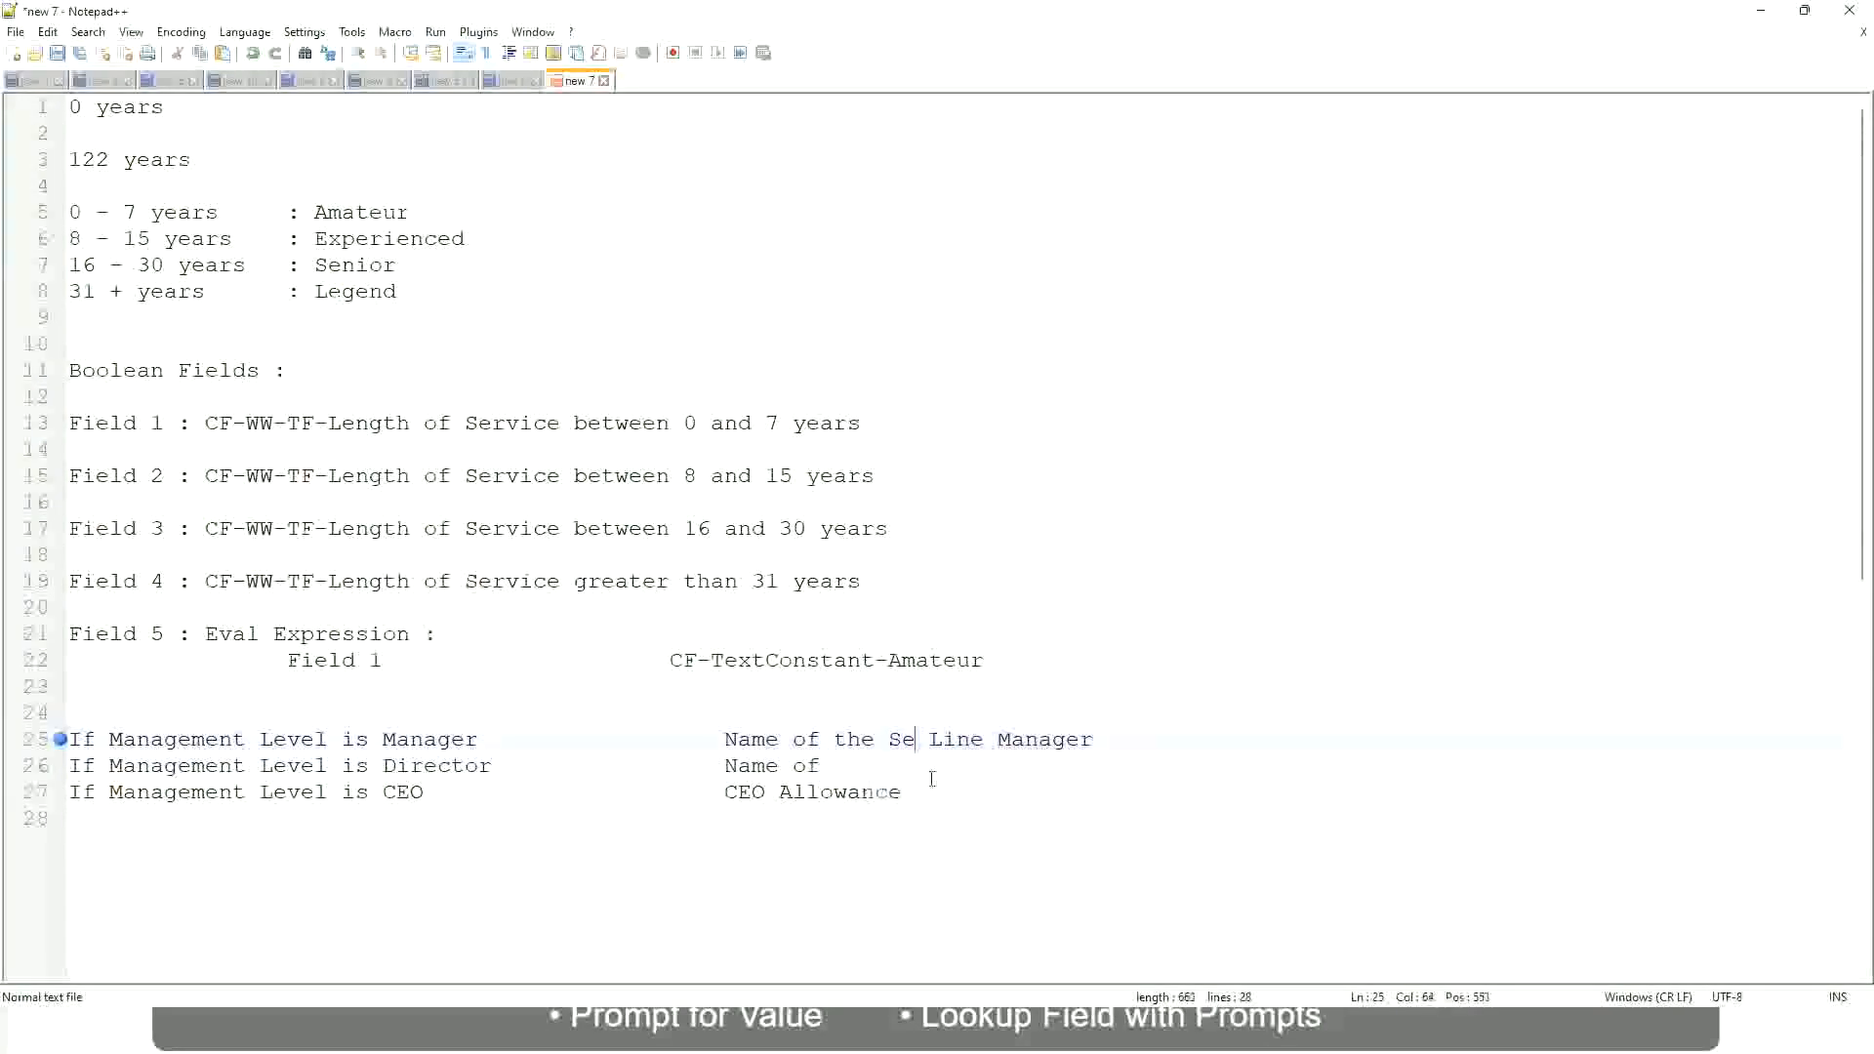
key(BackSpace)
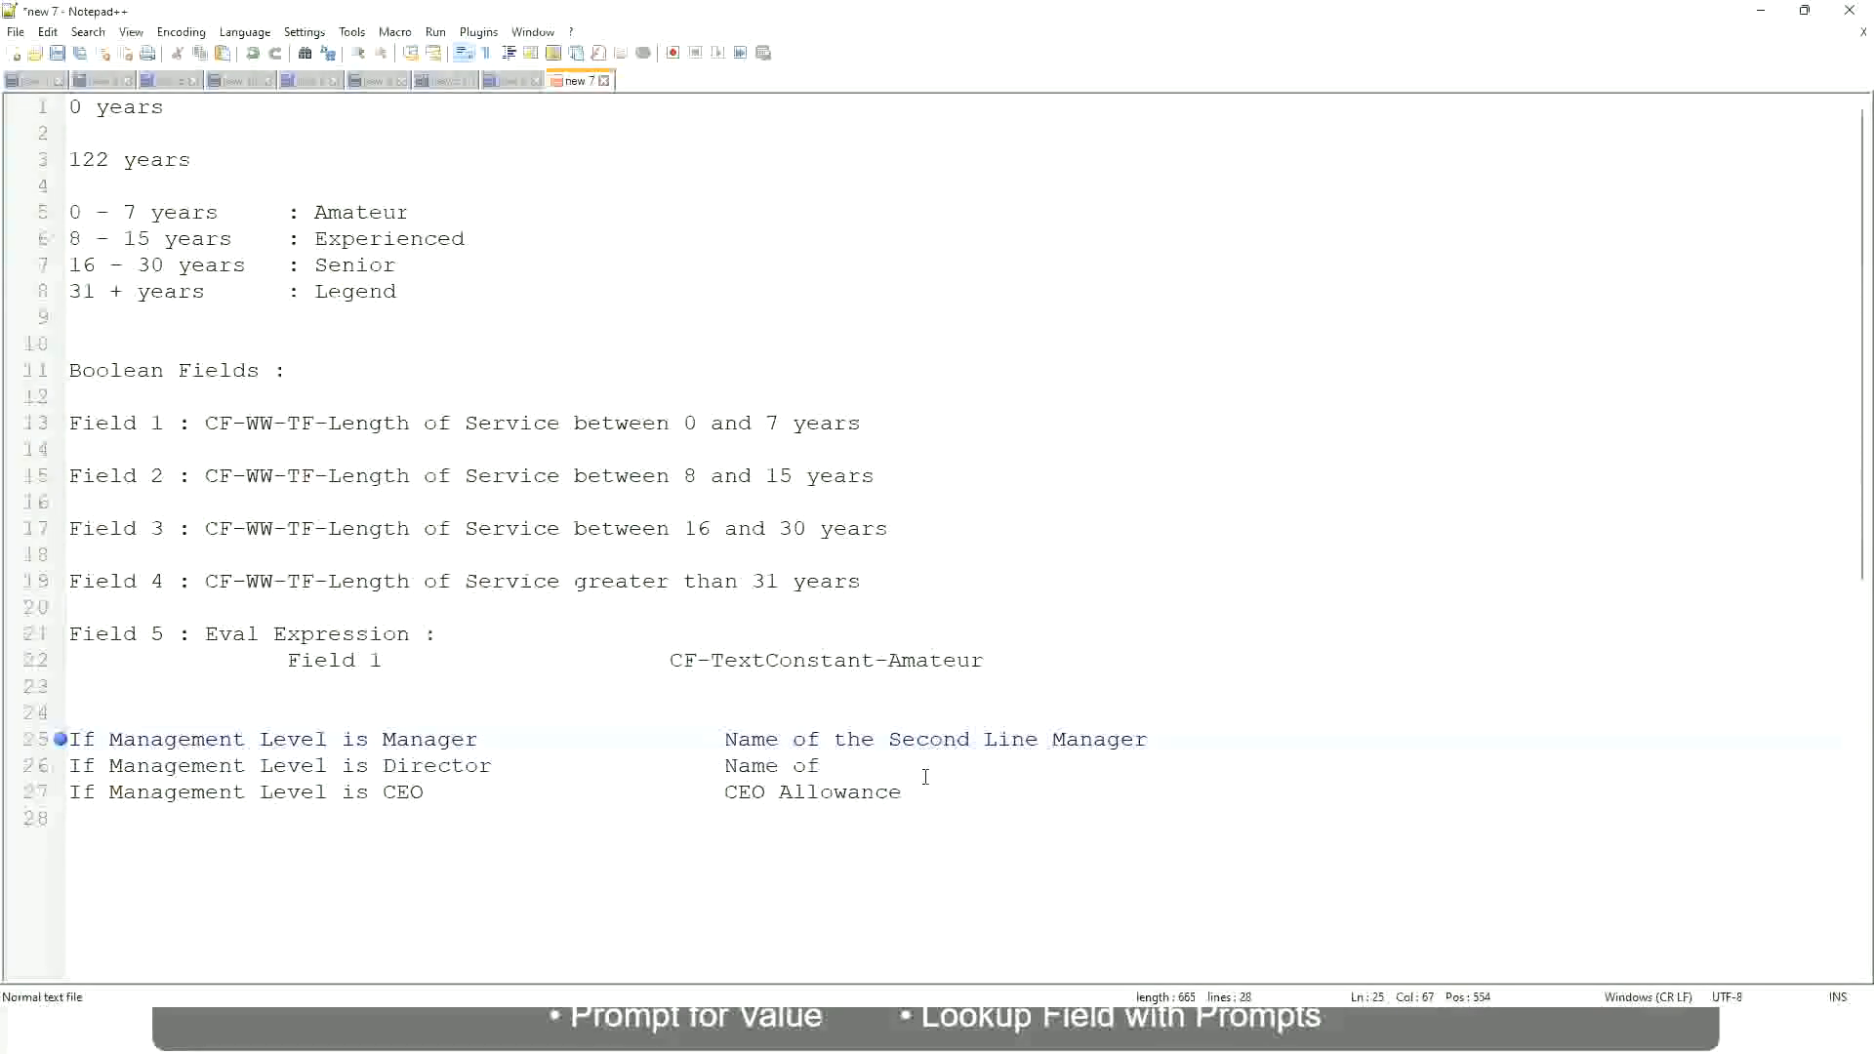
click(848, 765)
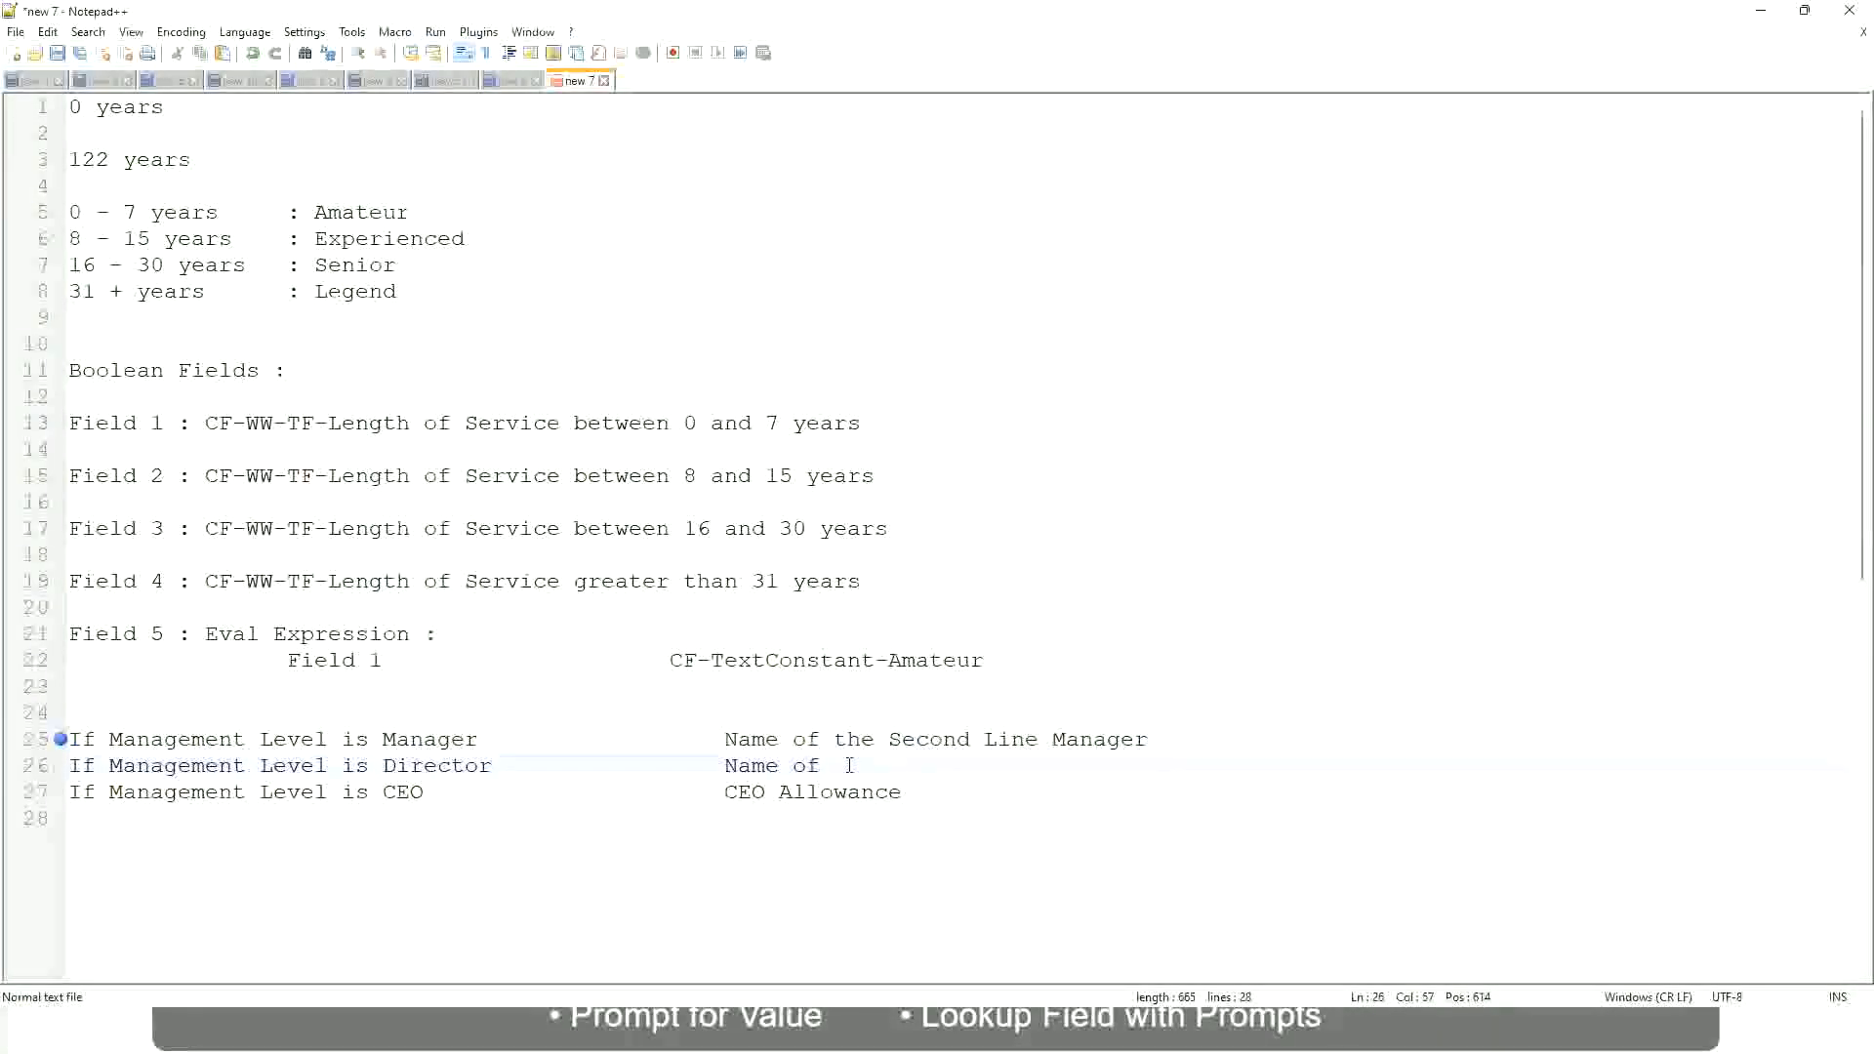
text(Manager)
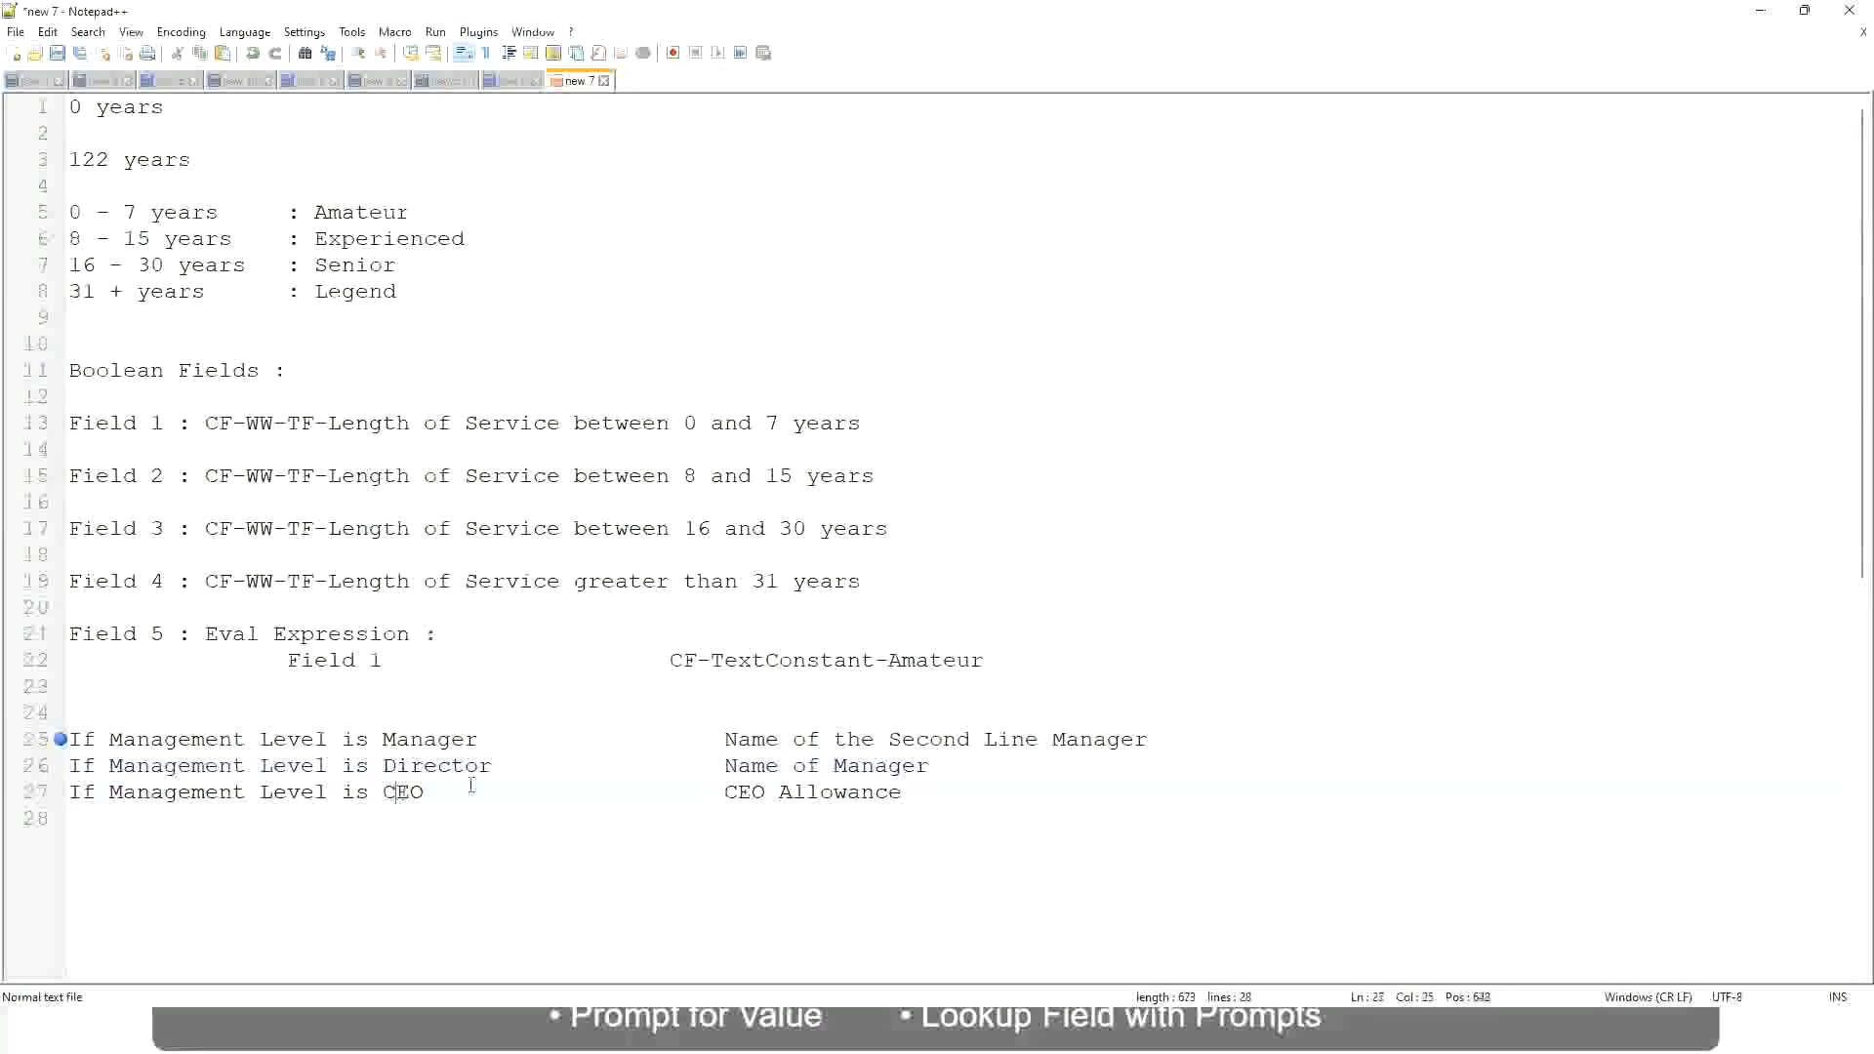
Step: Replace the CEO rule's outcome with "name of CEO/Himself/Herself" and remove the bookmark from line 25
drag(721, 792, 927, 791)
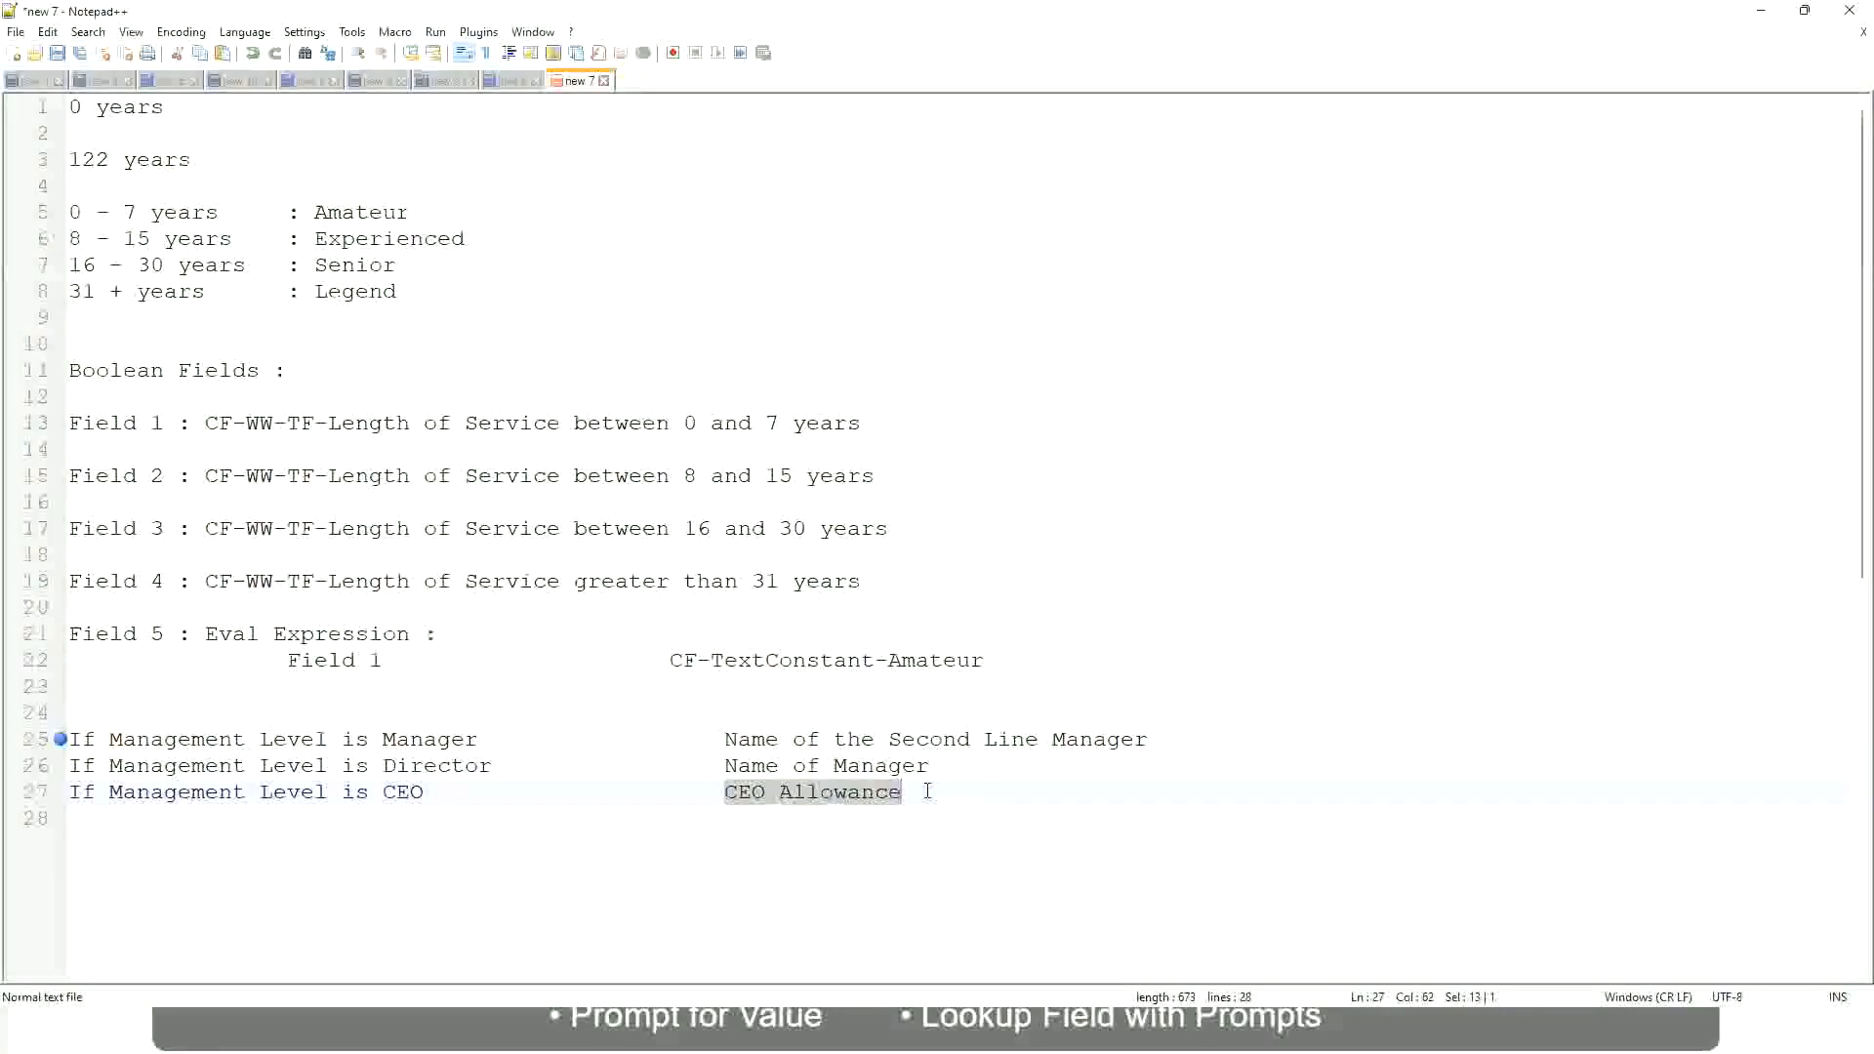
text(name of CEO )
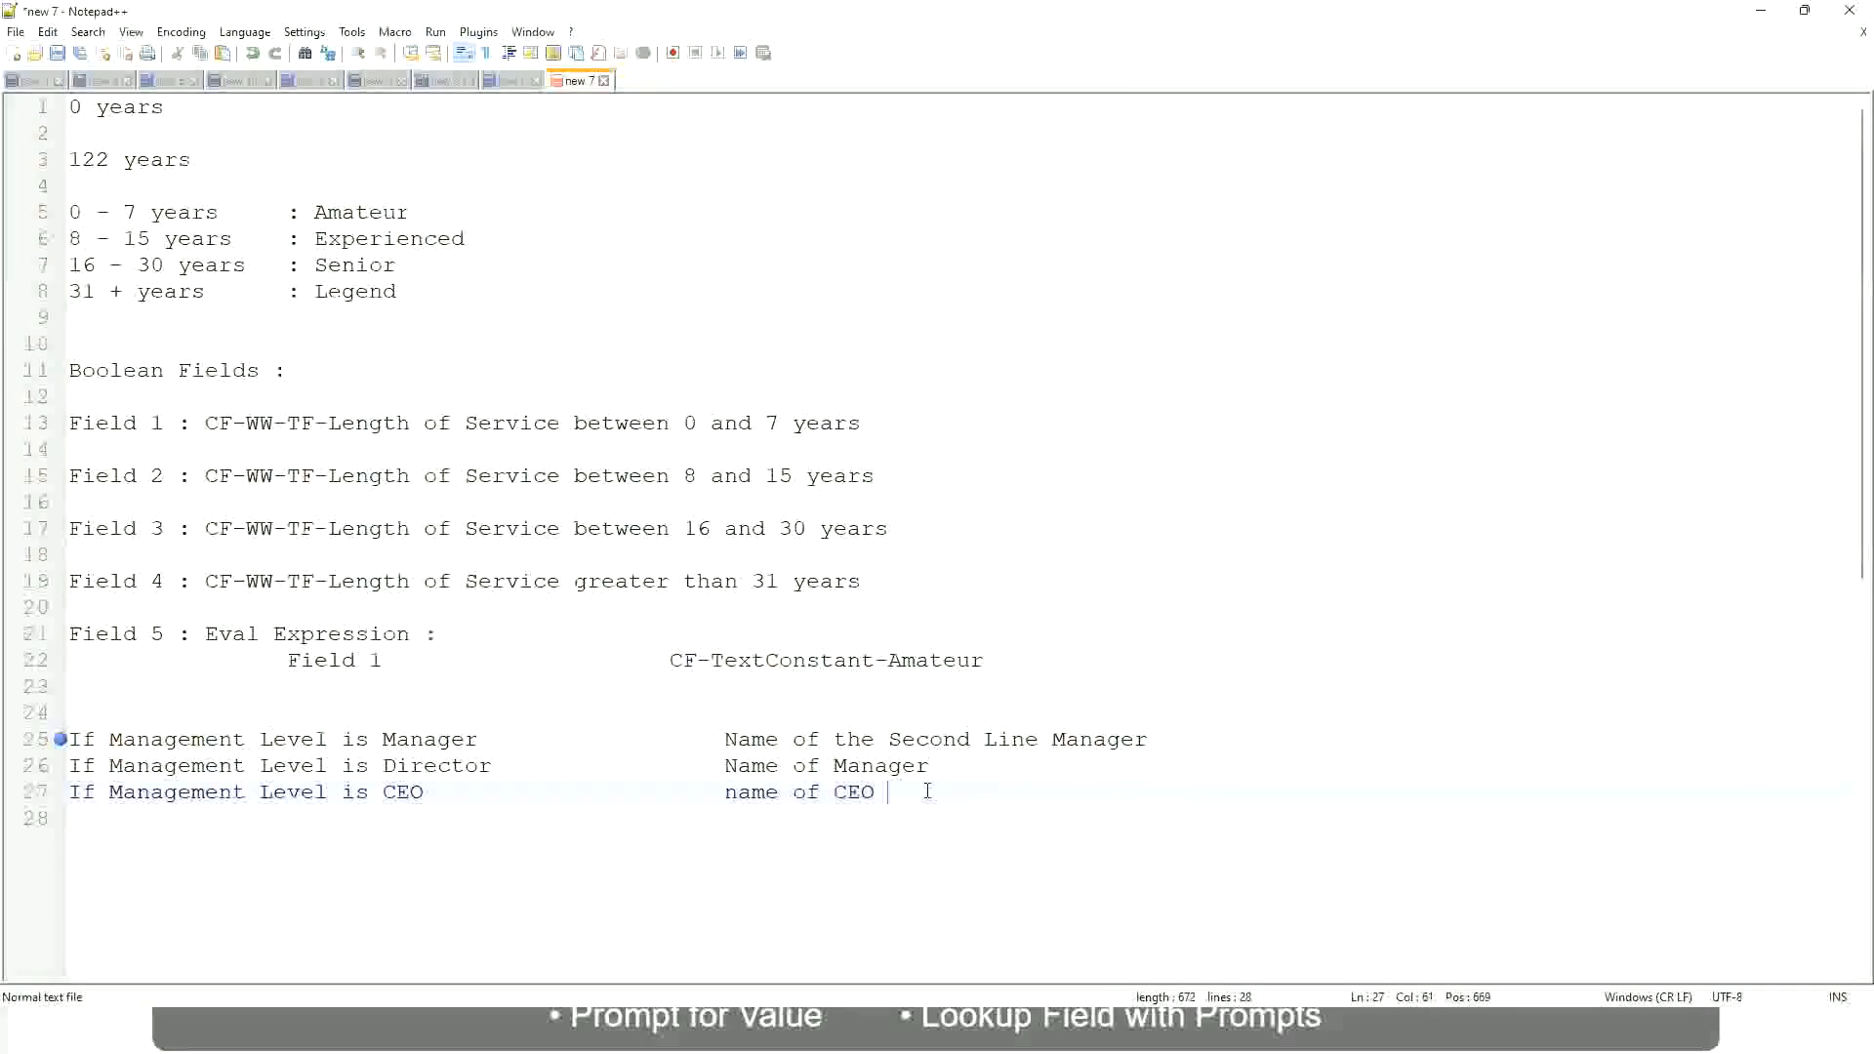
text(/Himself/Herself)
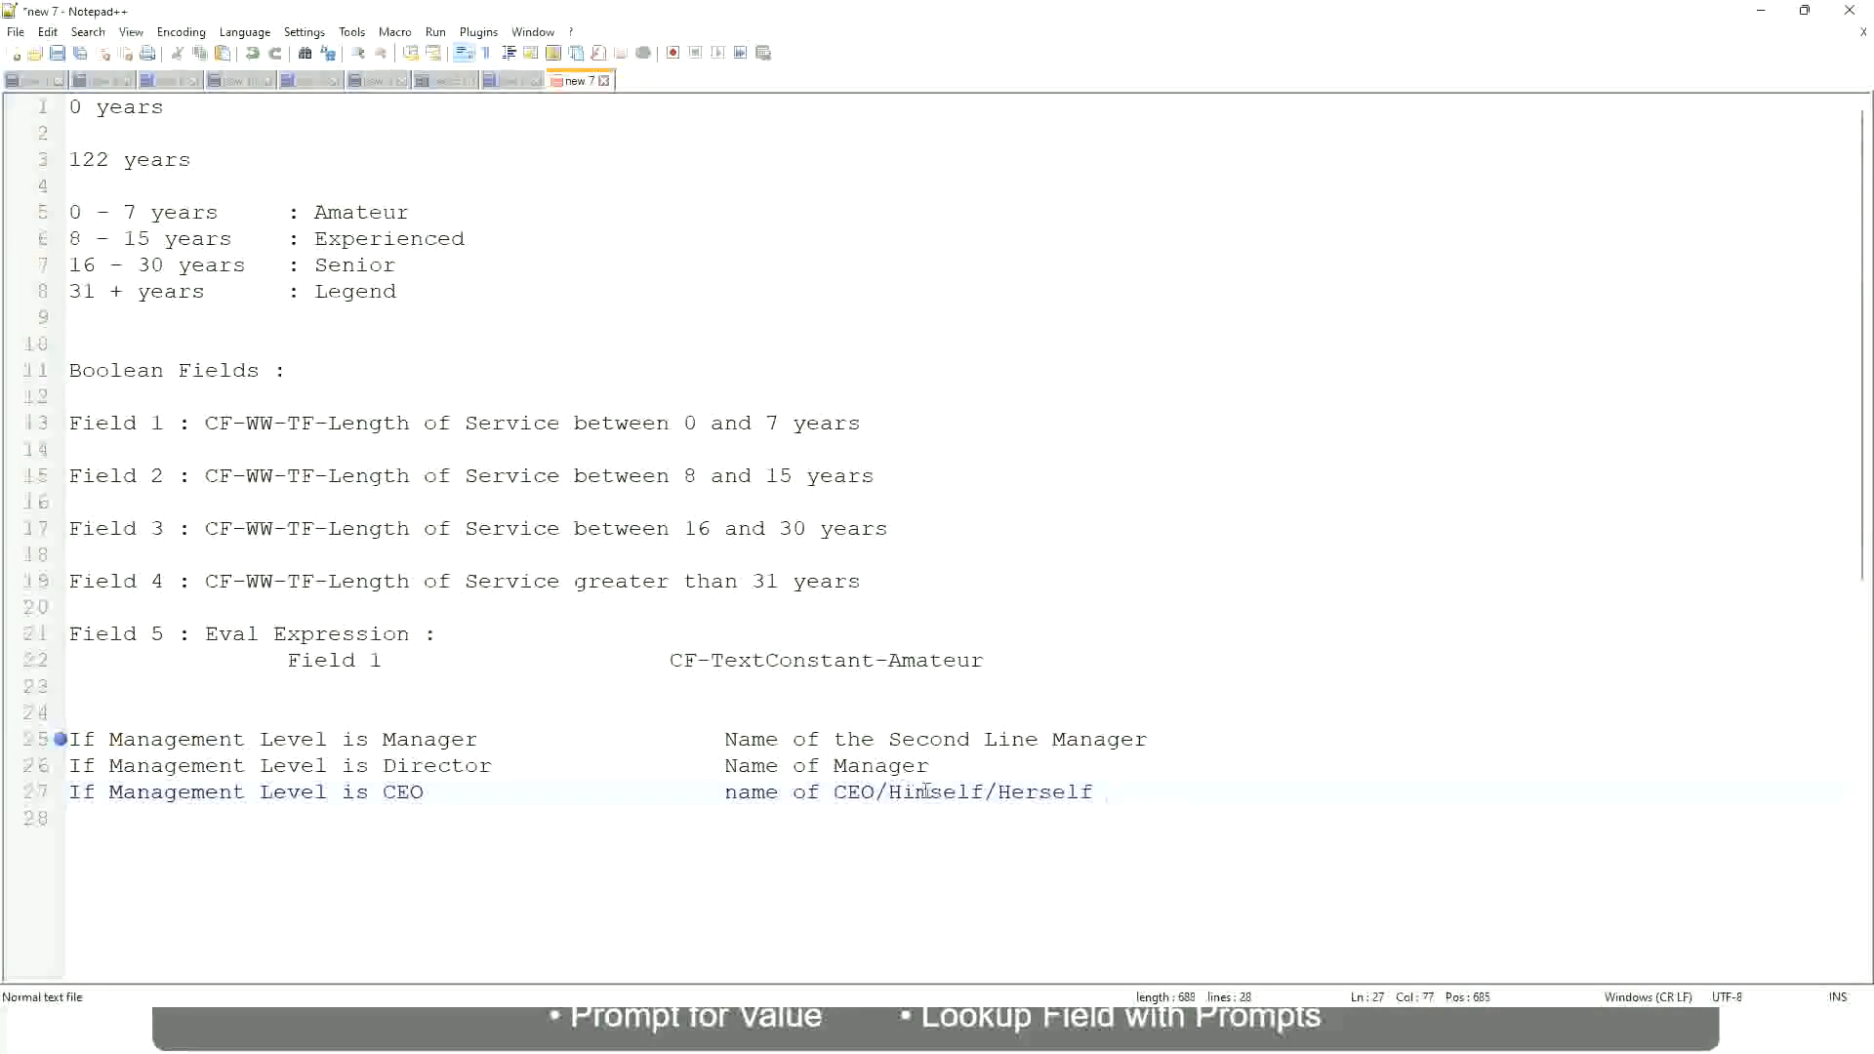
click(670, 798)
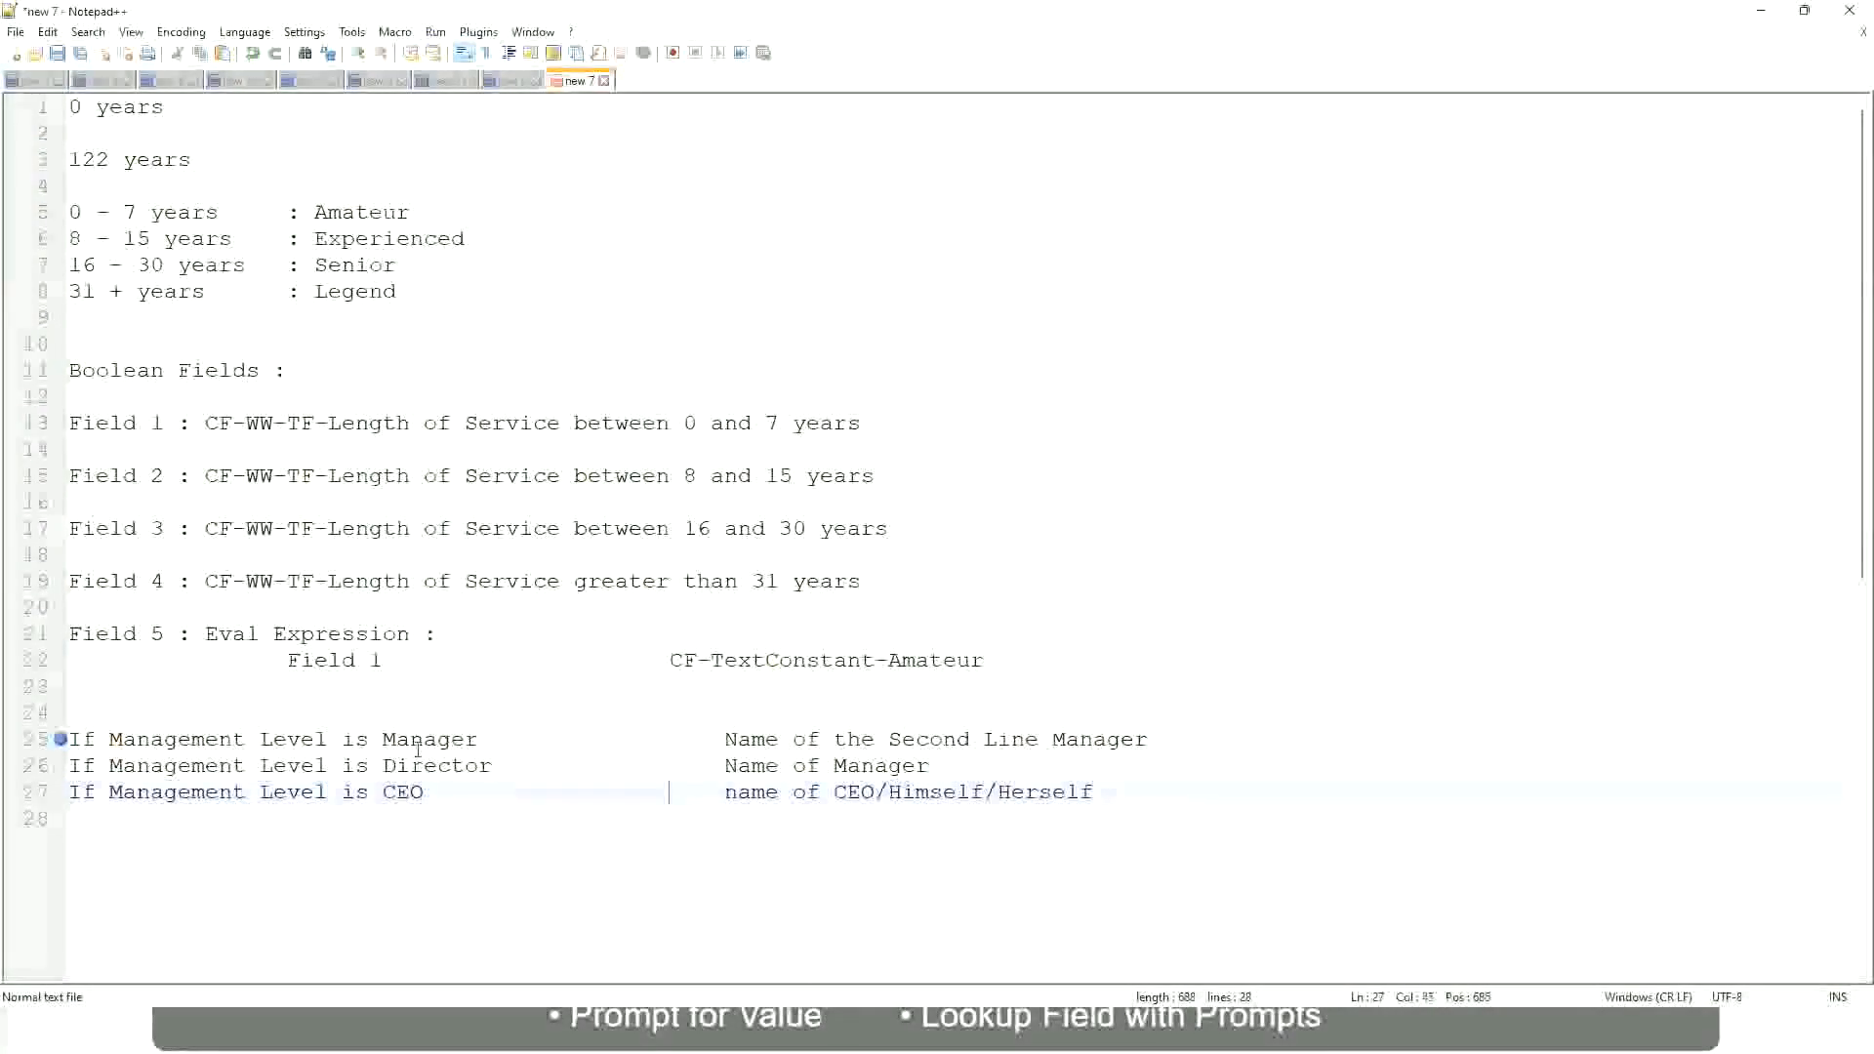
click(59, 746)
Step: Review the Manager, Director and CEO rules with their outcomes, and highlight all three lines
click(207, 739)
click(286, 740)
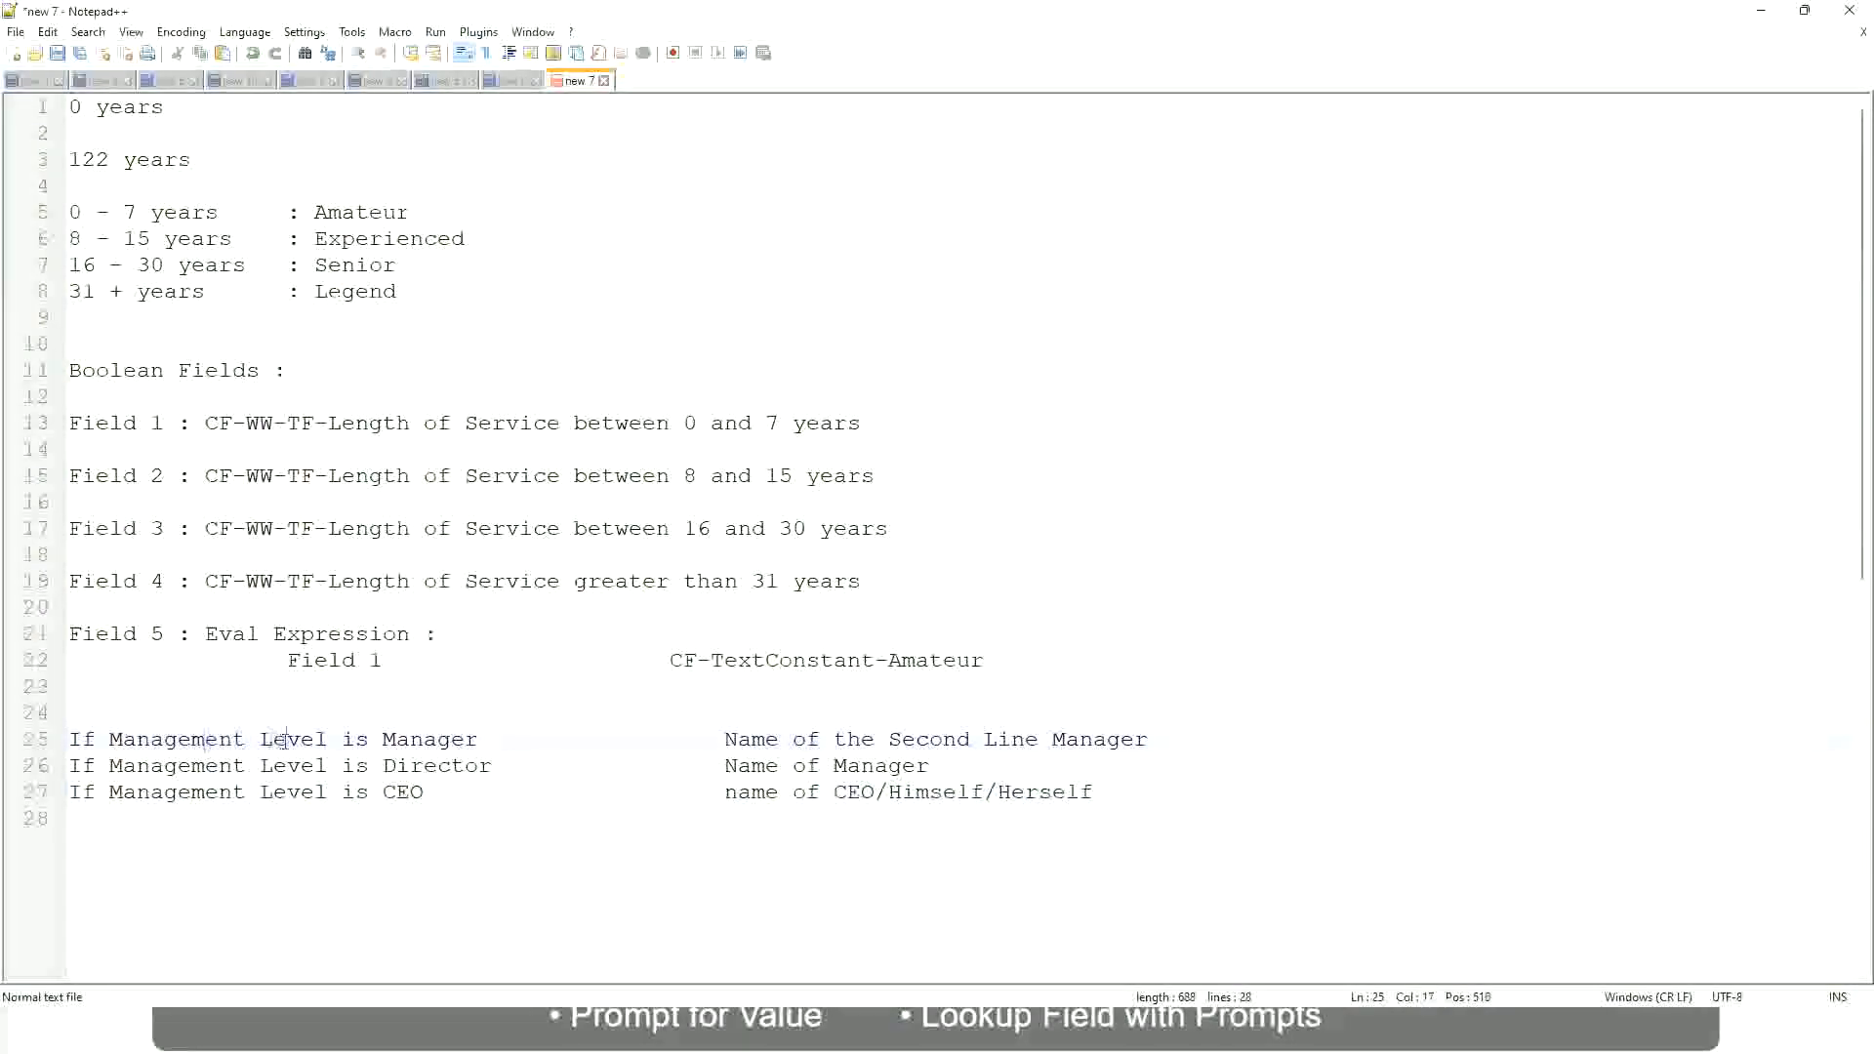
click(436, 740)
click(384, 766)
click(463, 766)
click(931, 767)
click(420, 768)
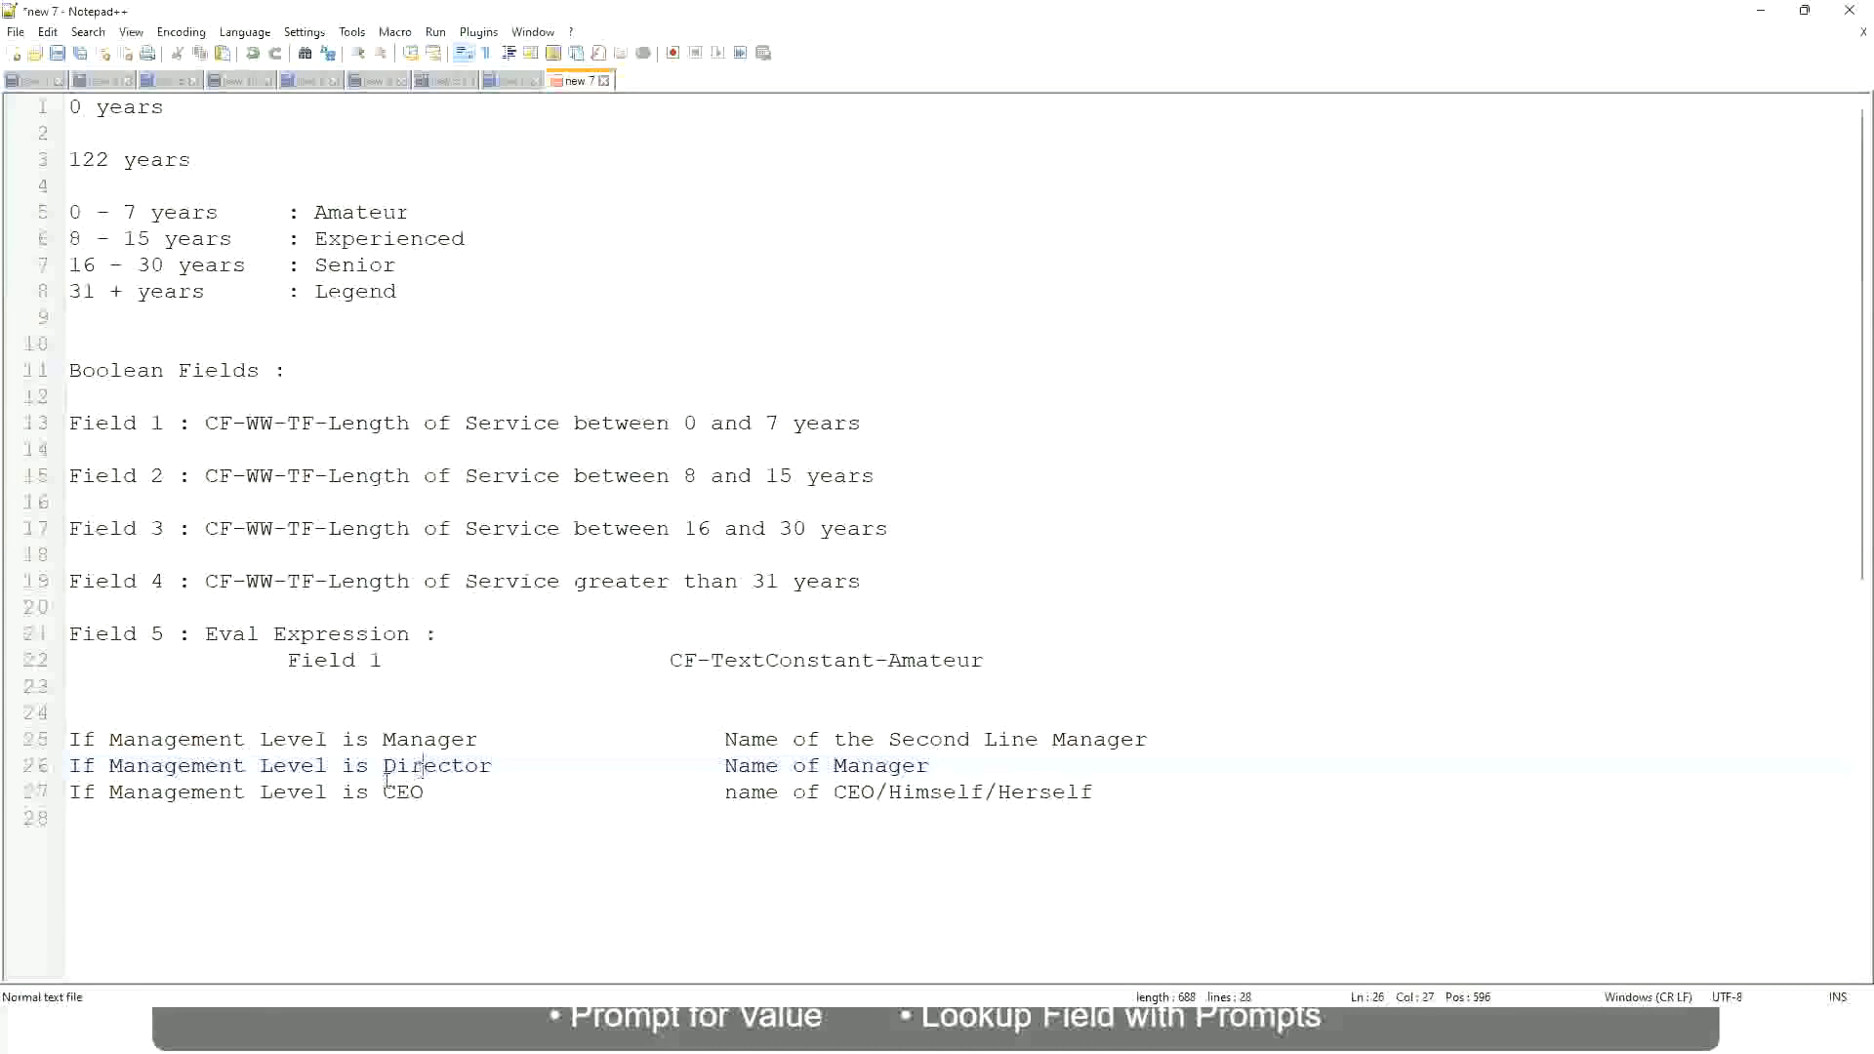
click(405, 794)
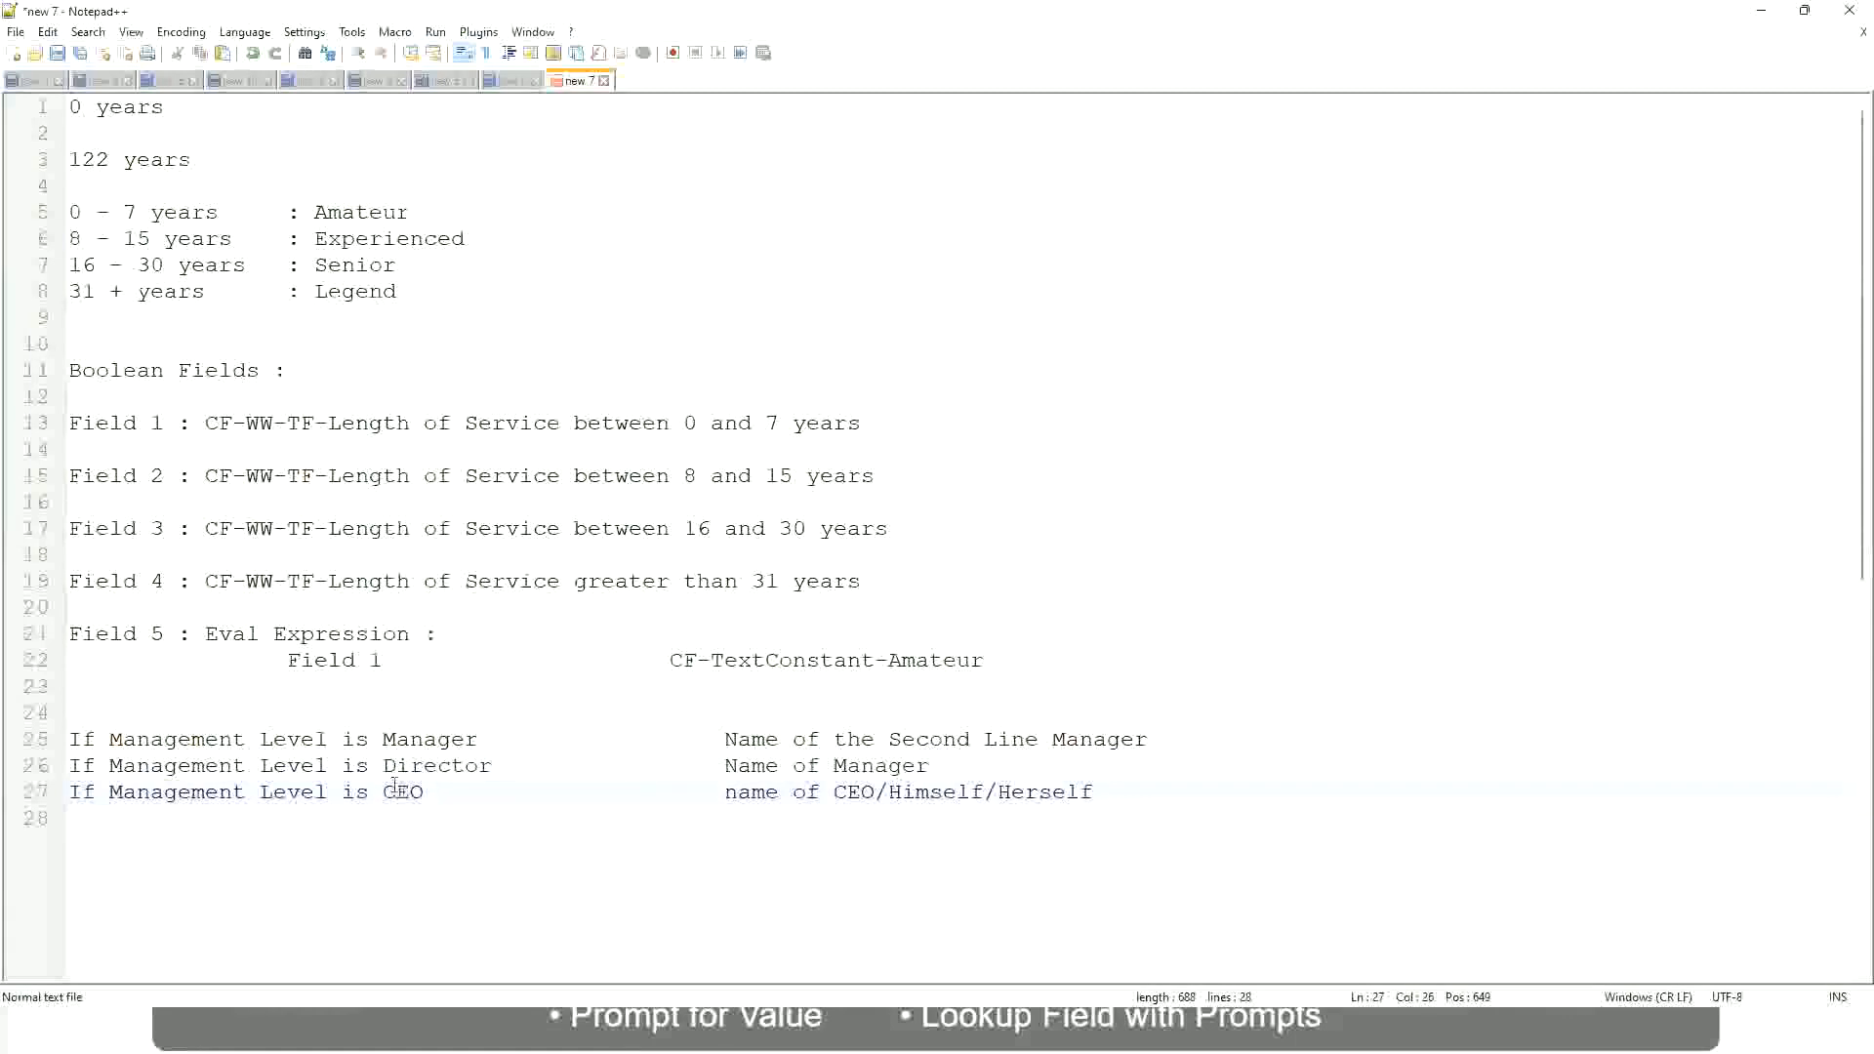
click(877, 799)
click(1103, 793)
drag(1106, 792, 60, 740)
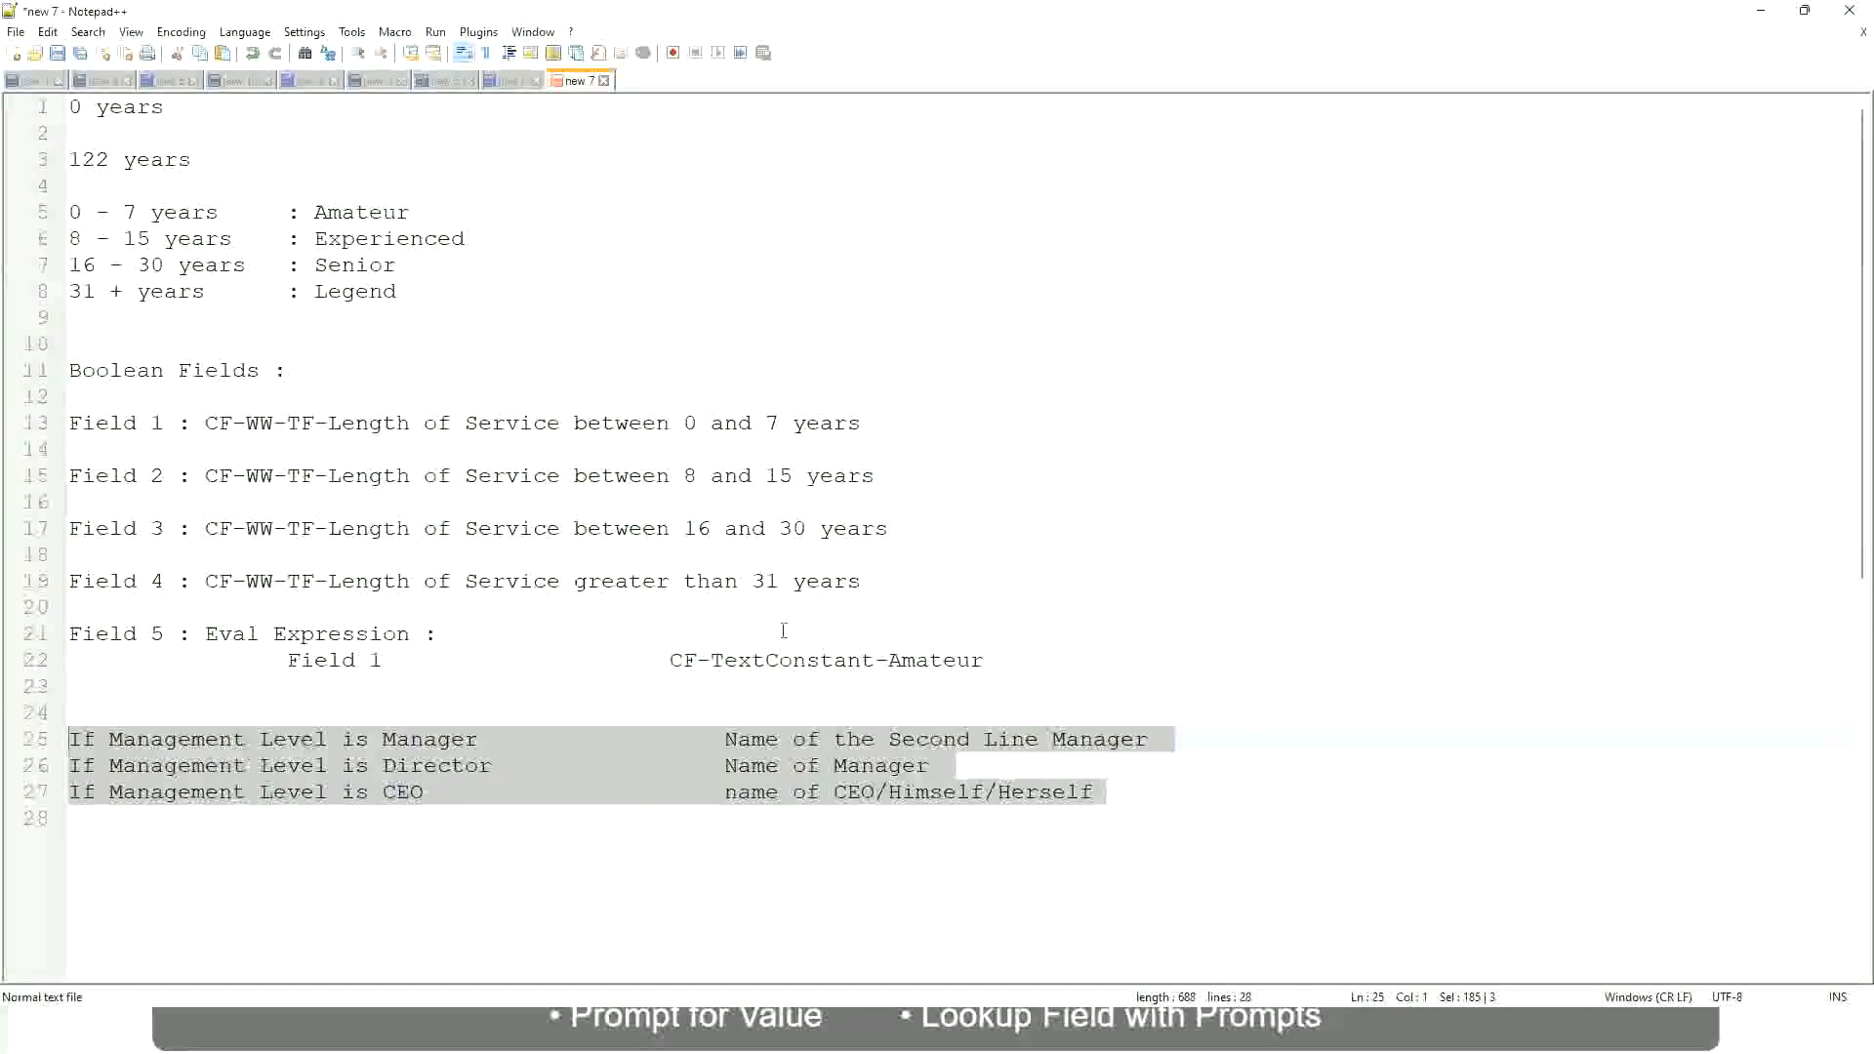
Step: Examine the Manager rule's outcome "Name of the Second Line Manager" on line 25
click(793, 739)
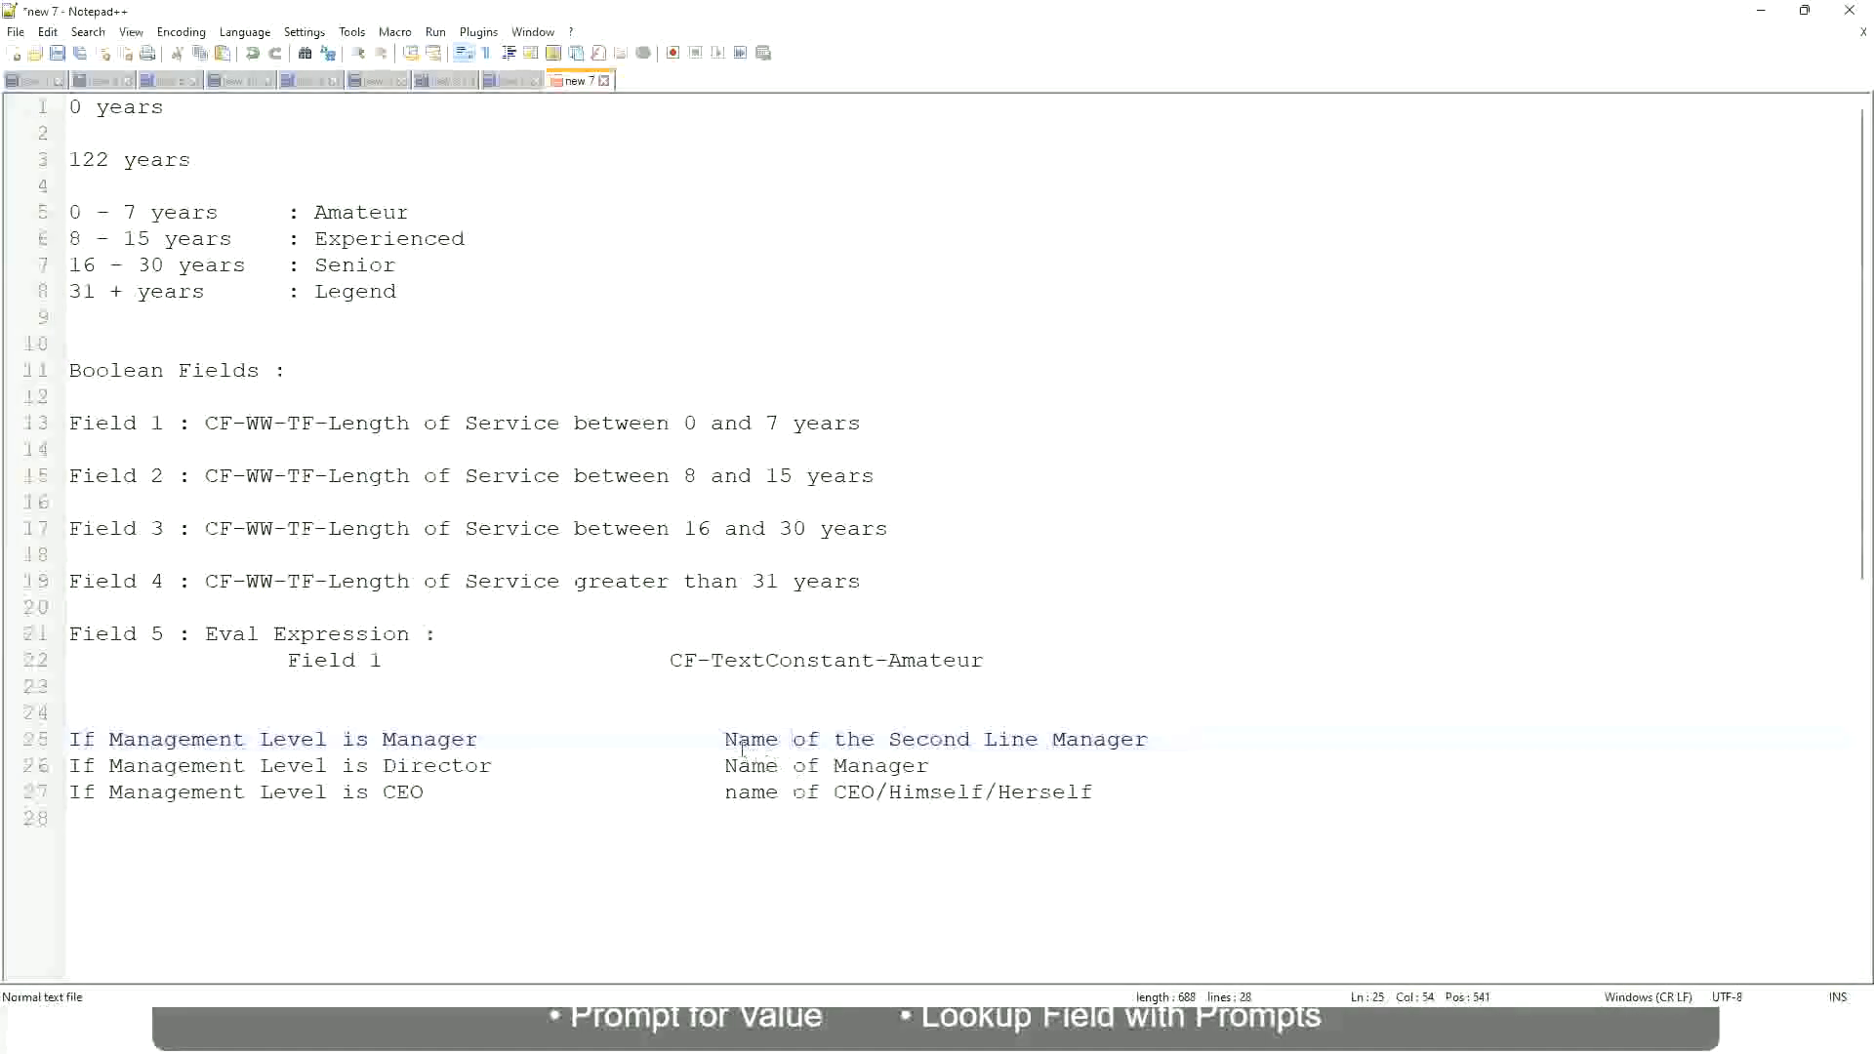
drag(724, 739, 1150, 739)
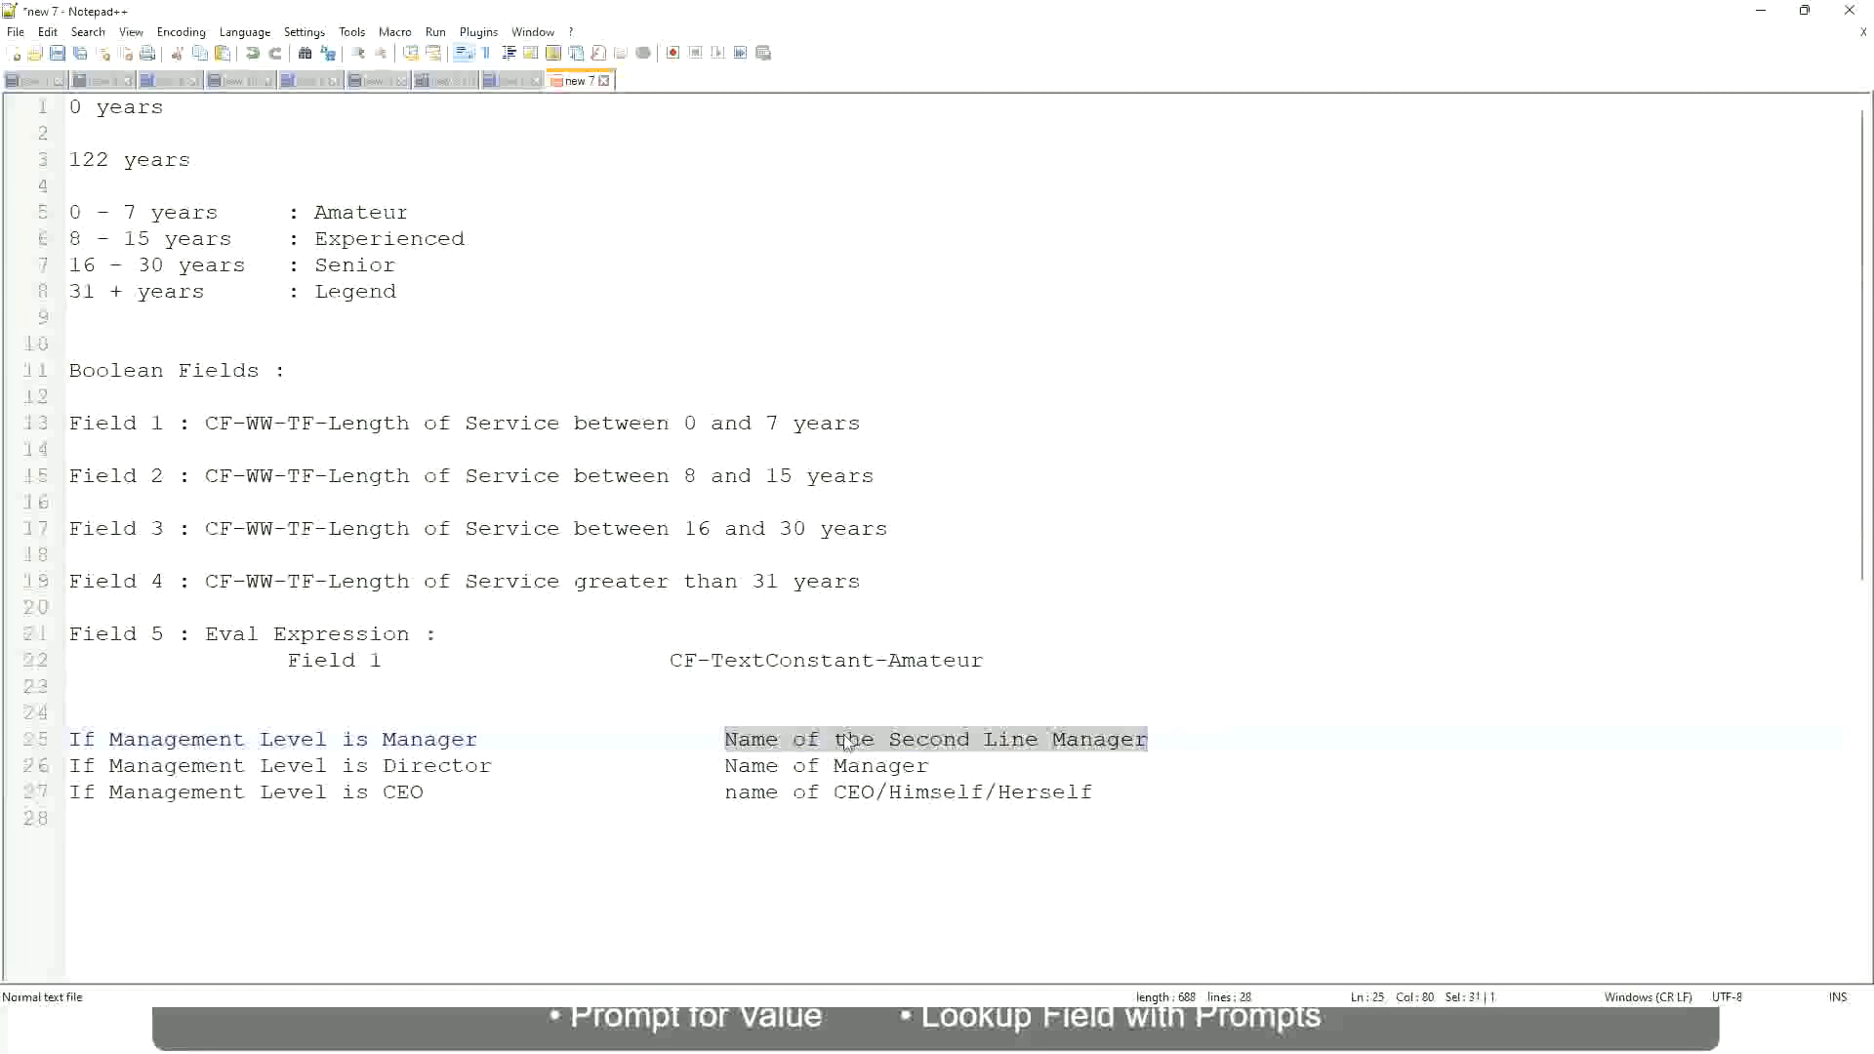
click(875, 739)
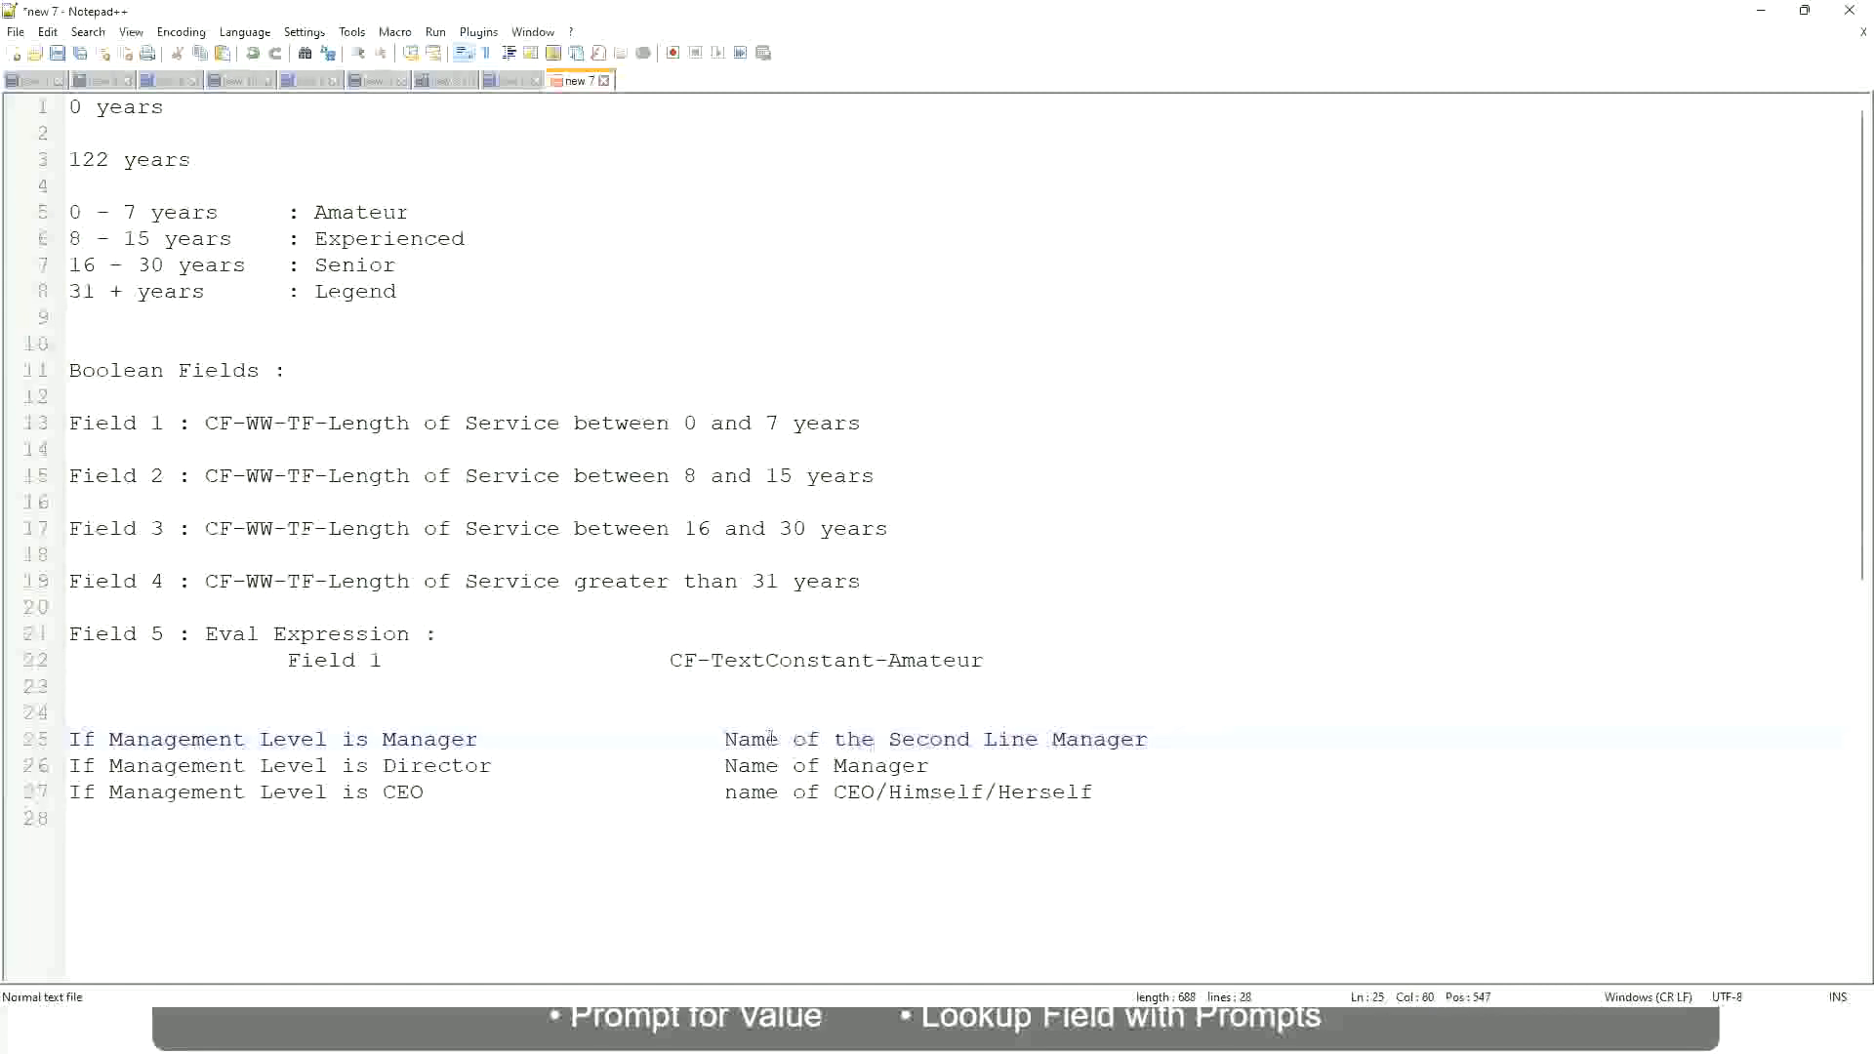
drag(725, 739, 1152, 737)
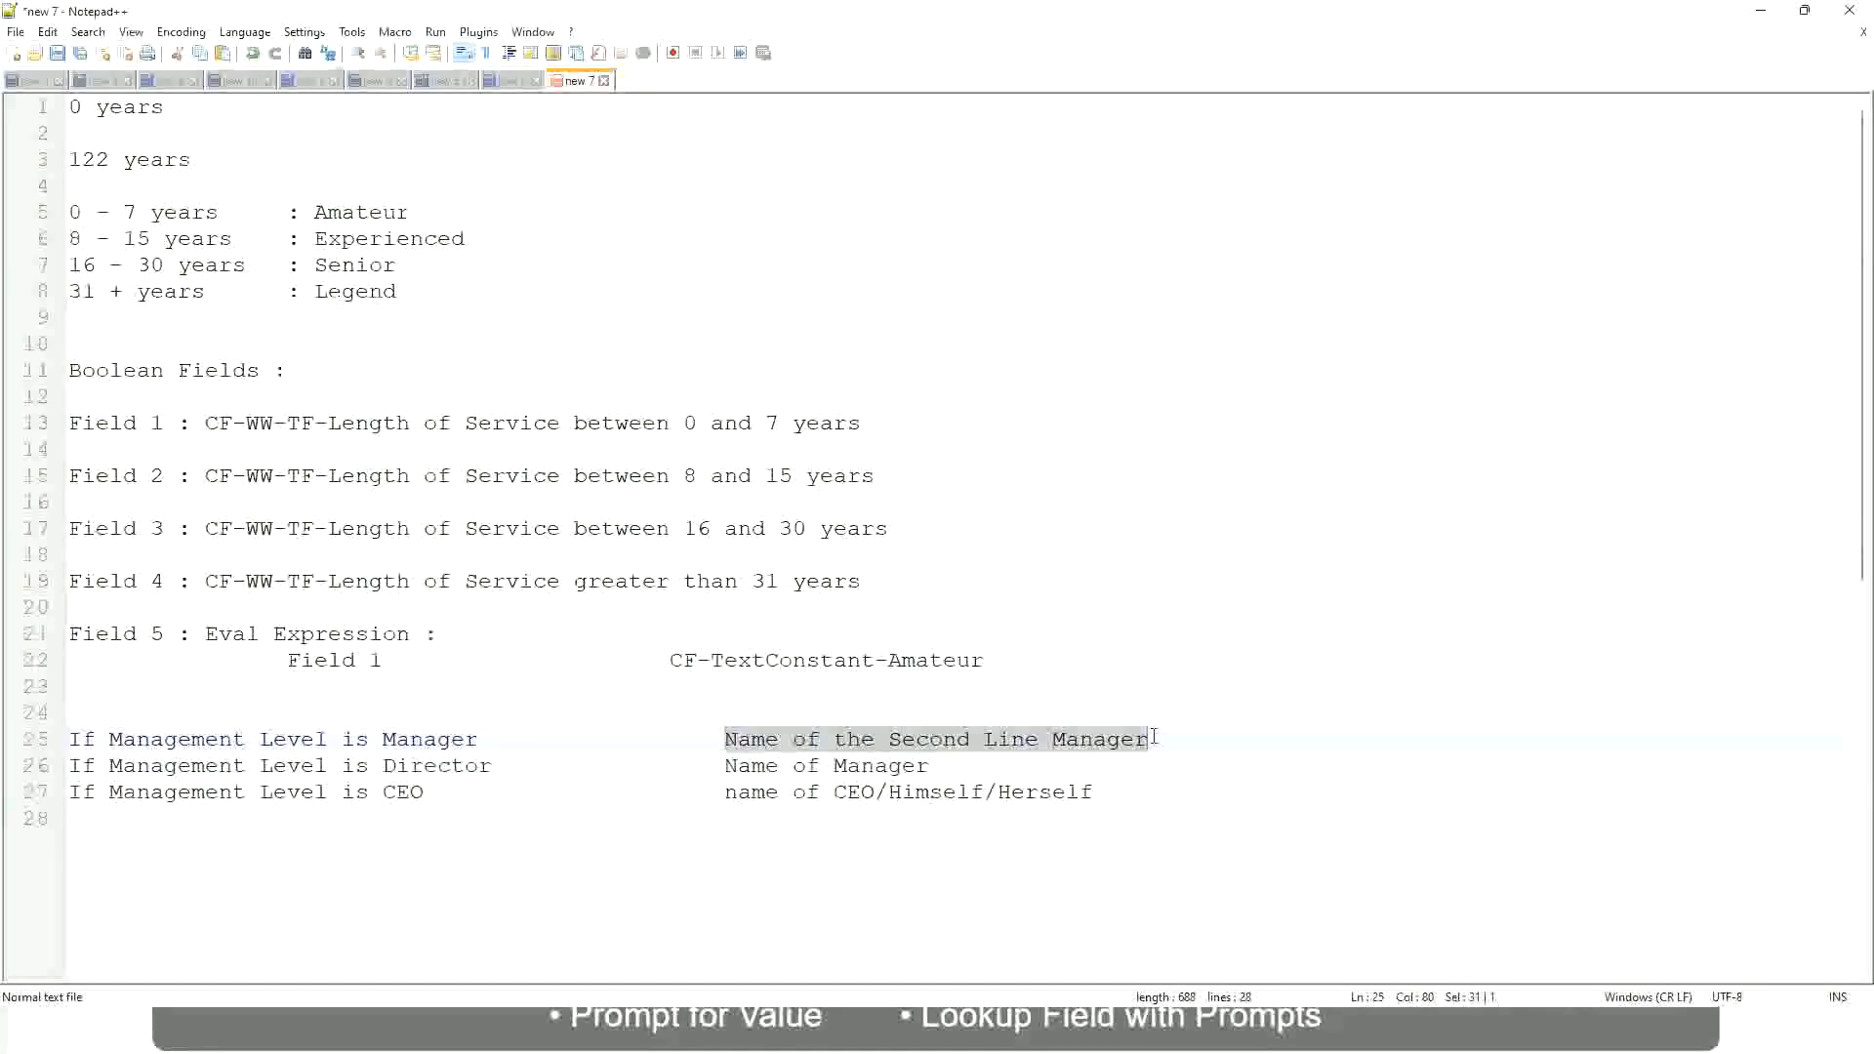
click(964, 740)
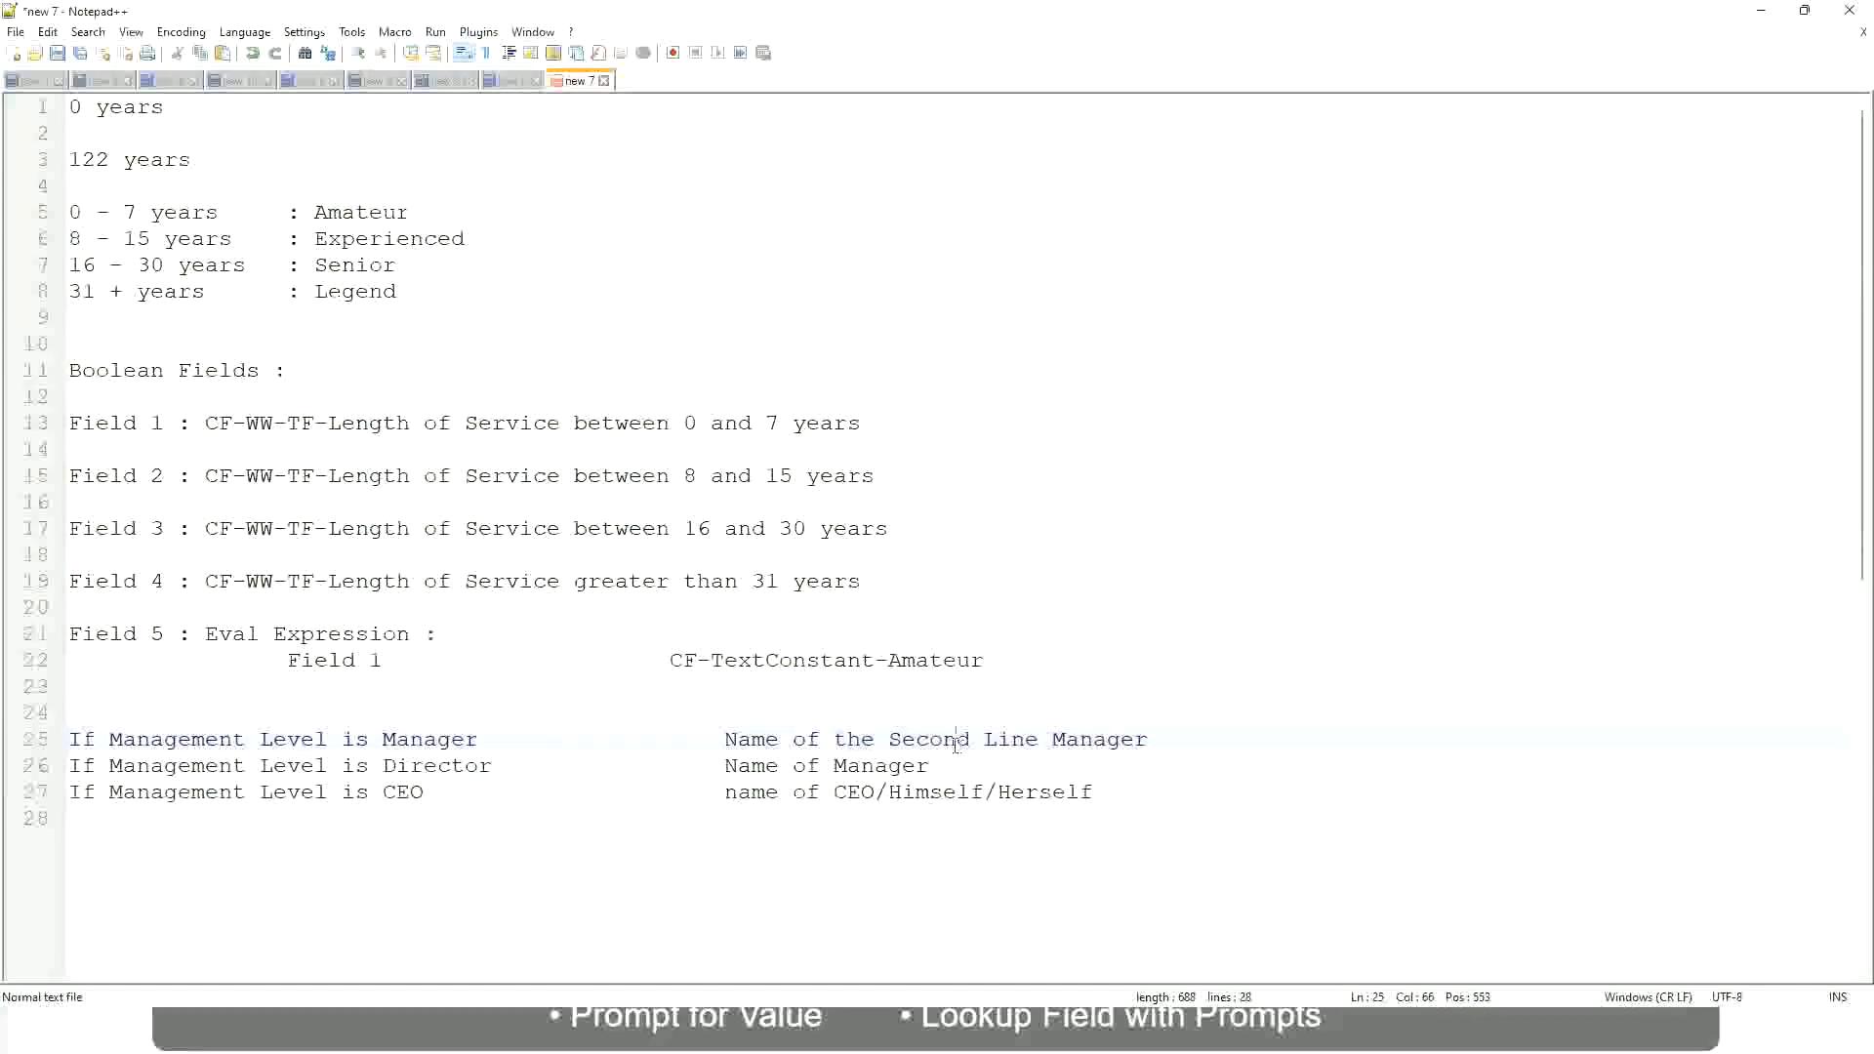
click(488, 739)
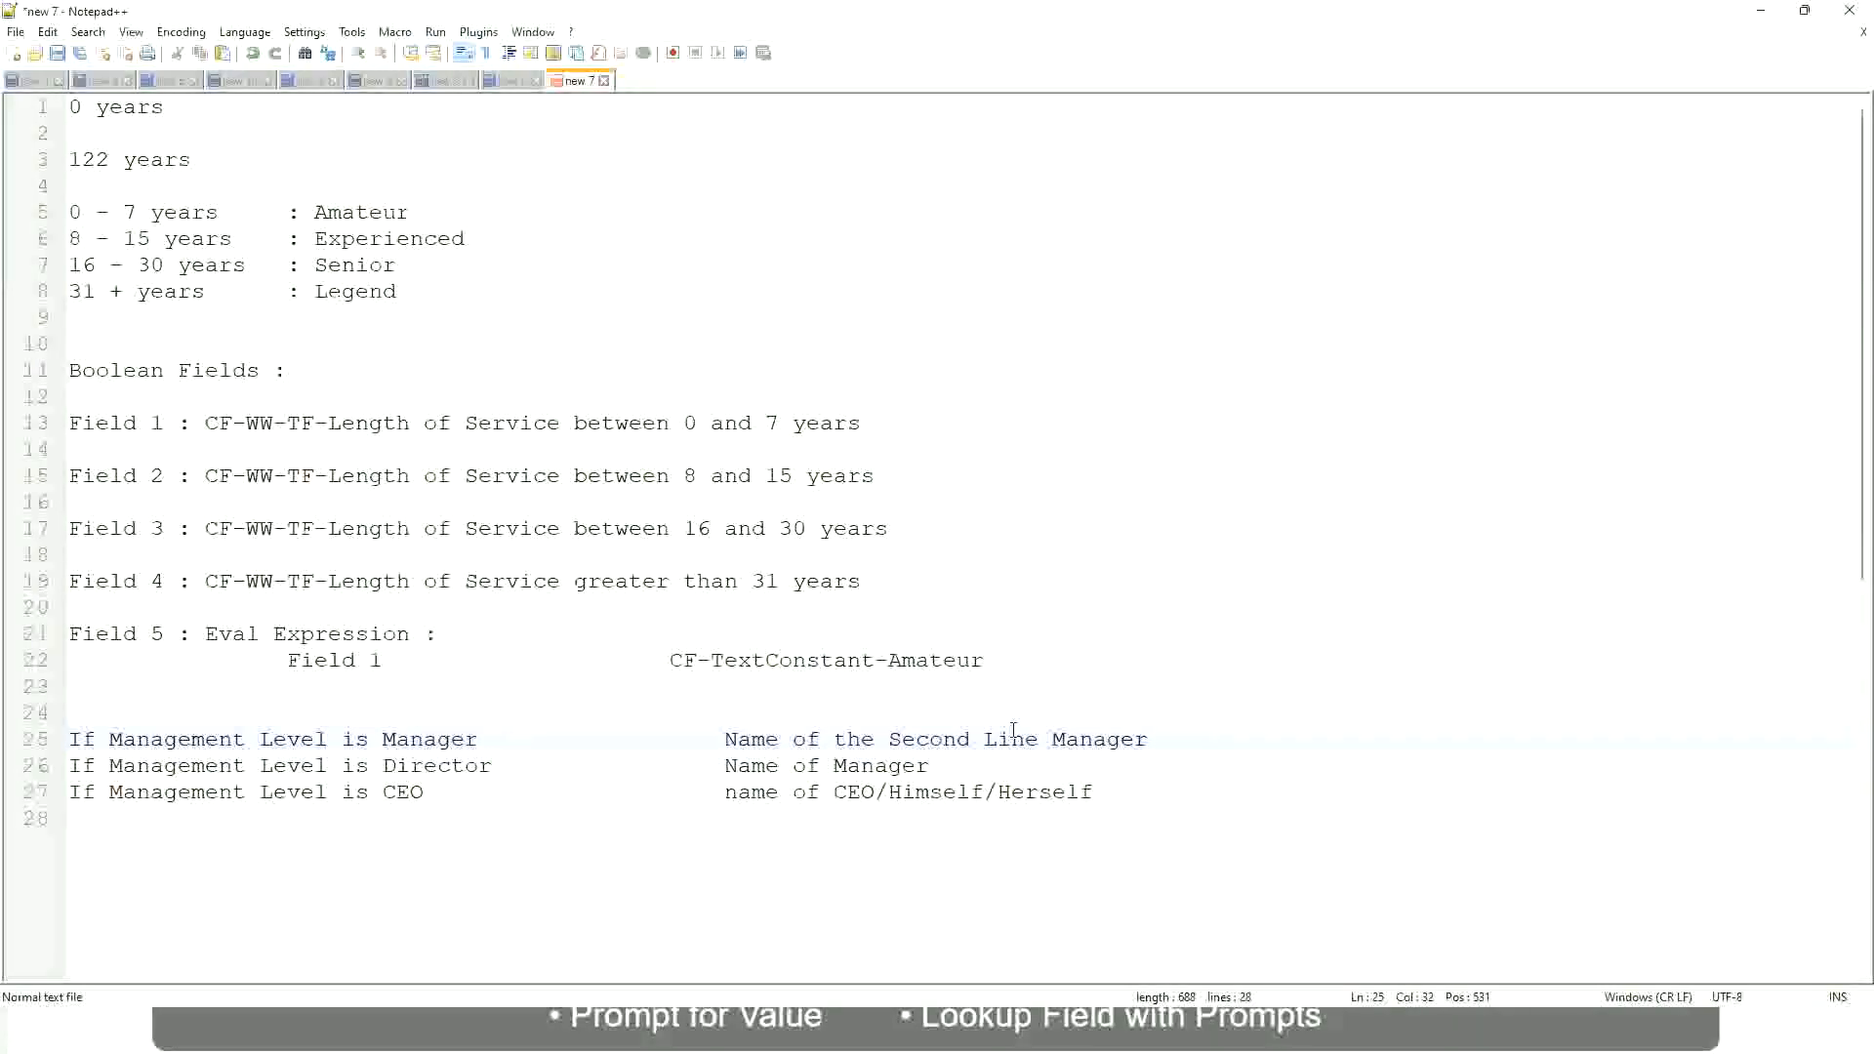
click(961, 737)
drag(1024, 739, 1039, 739)
click(1177, 735)
click(1106, 725)
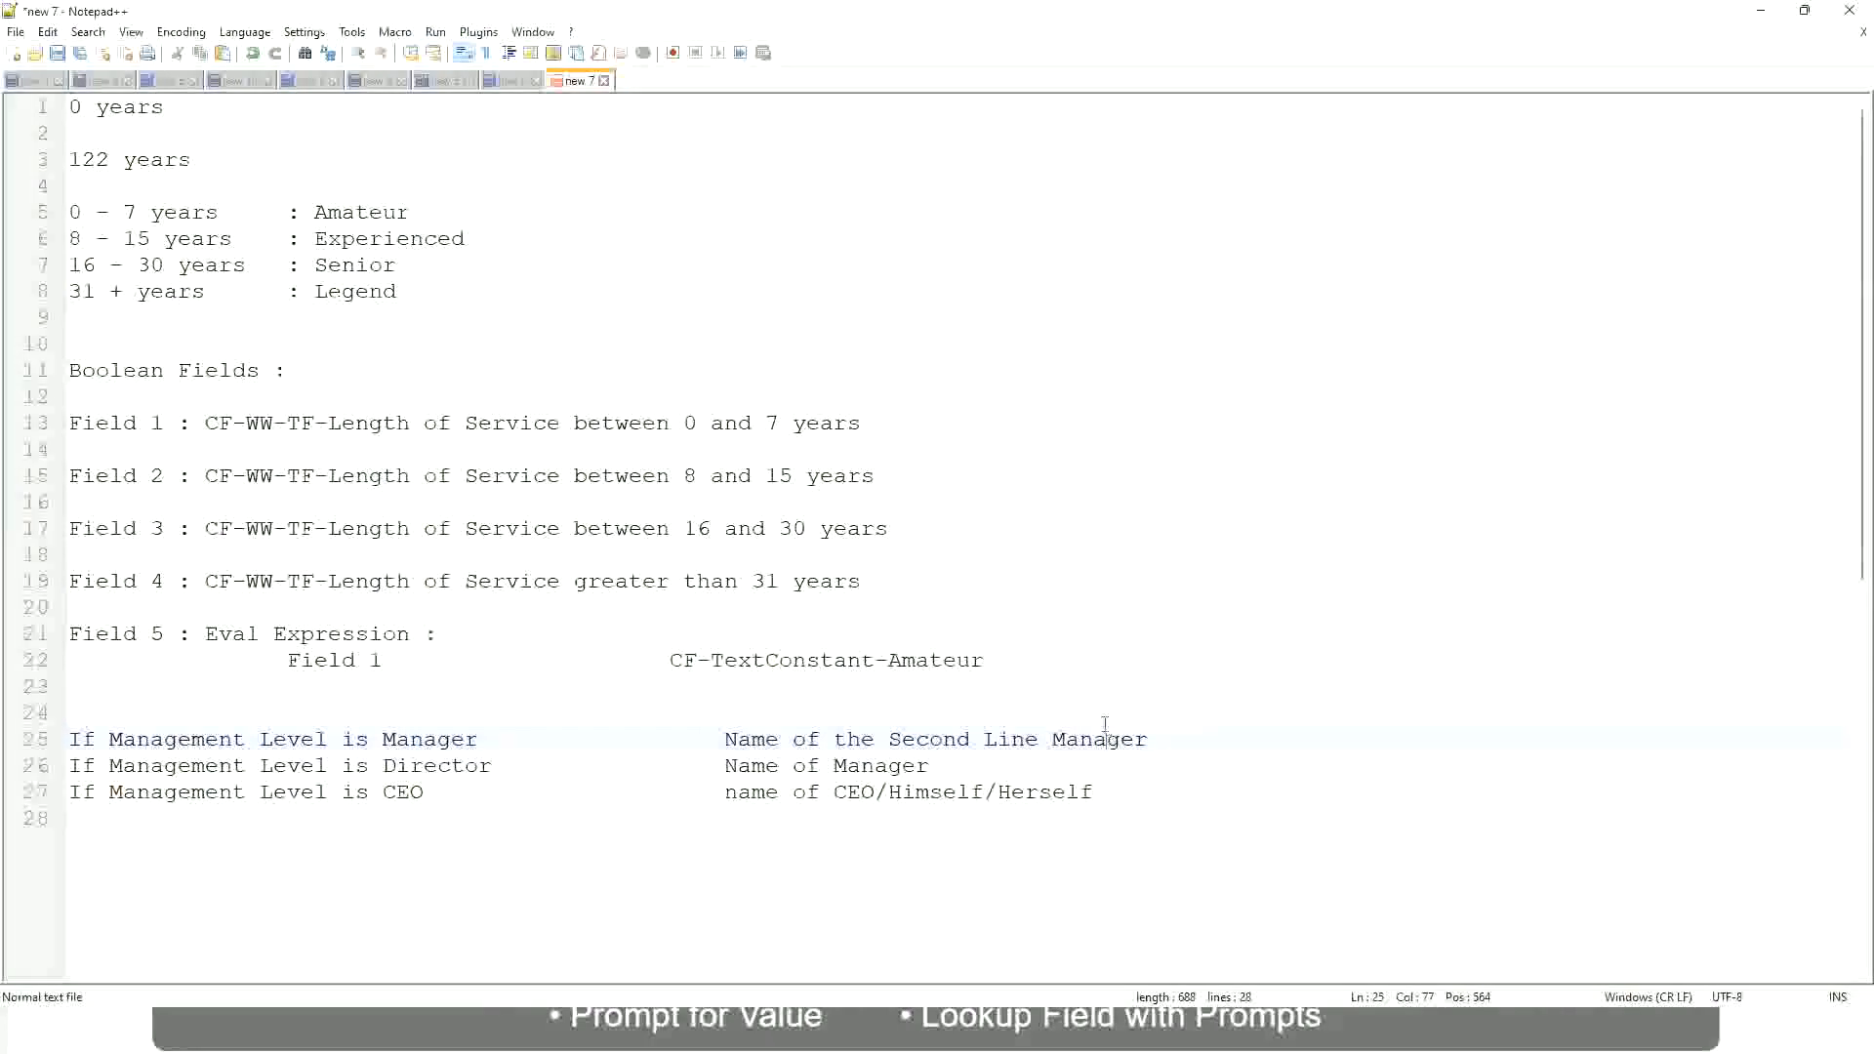
Step: Compare the experience band labels on lines 5 to 8 with the outcomes of the three management level rules
double_click(358, 215)
double_click(357, 240)
double_click(359, 267)
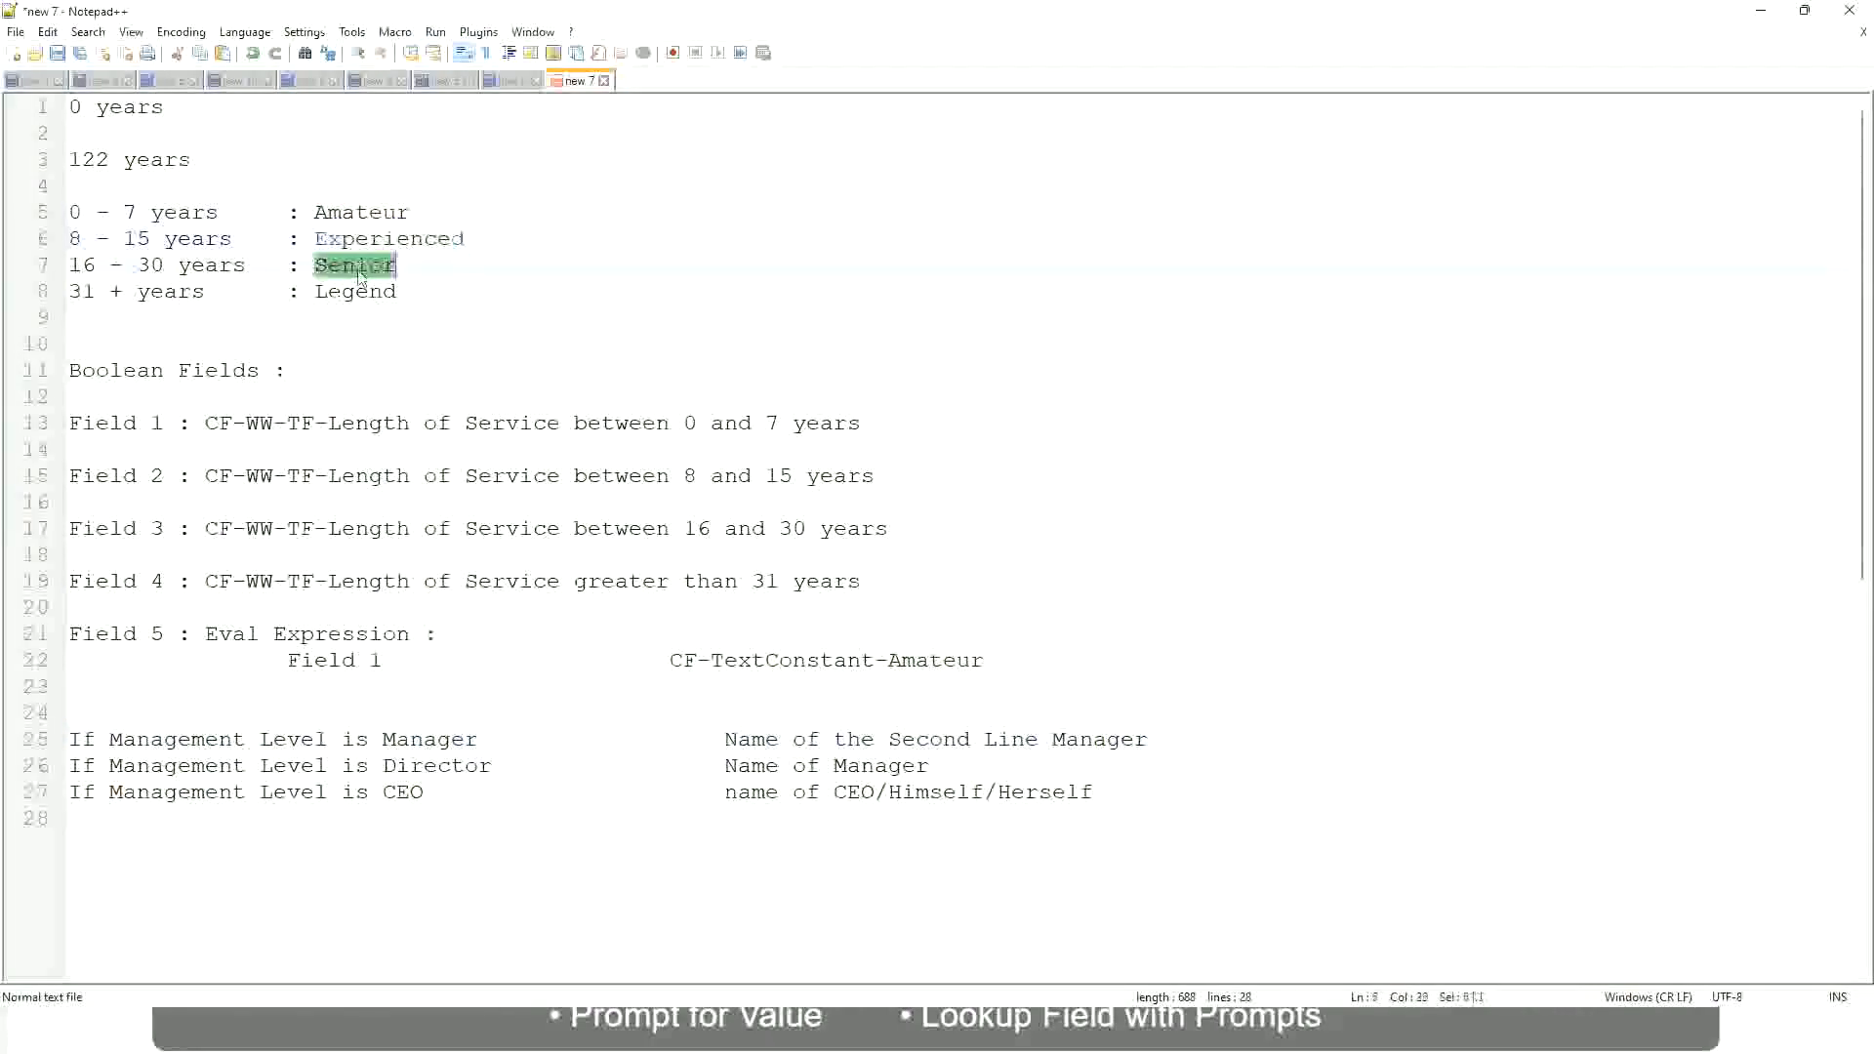
click(357, 291)
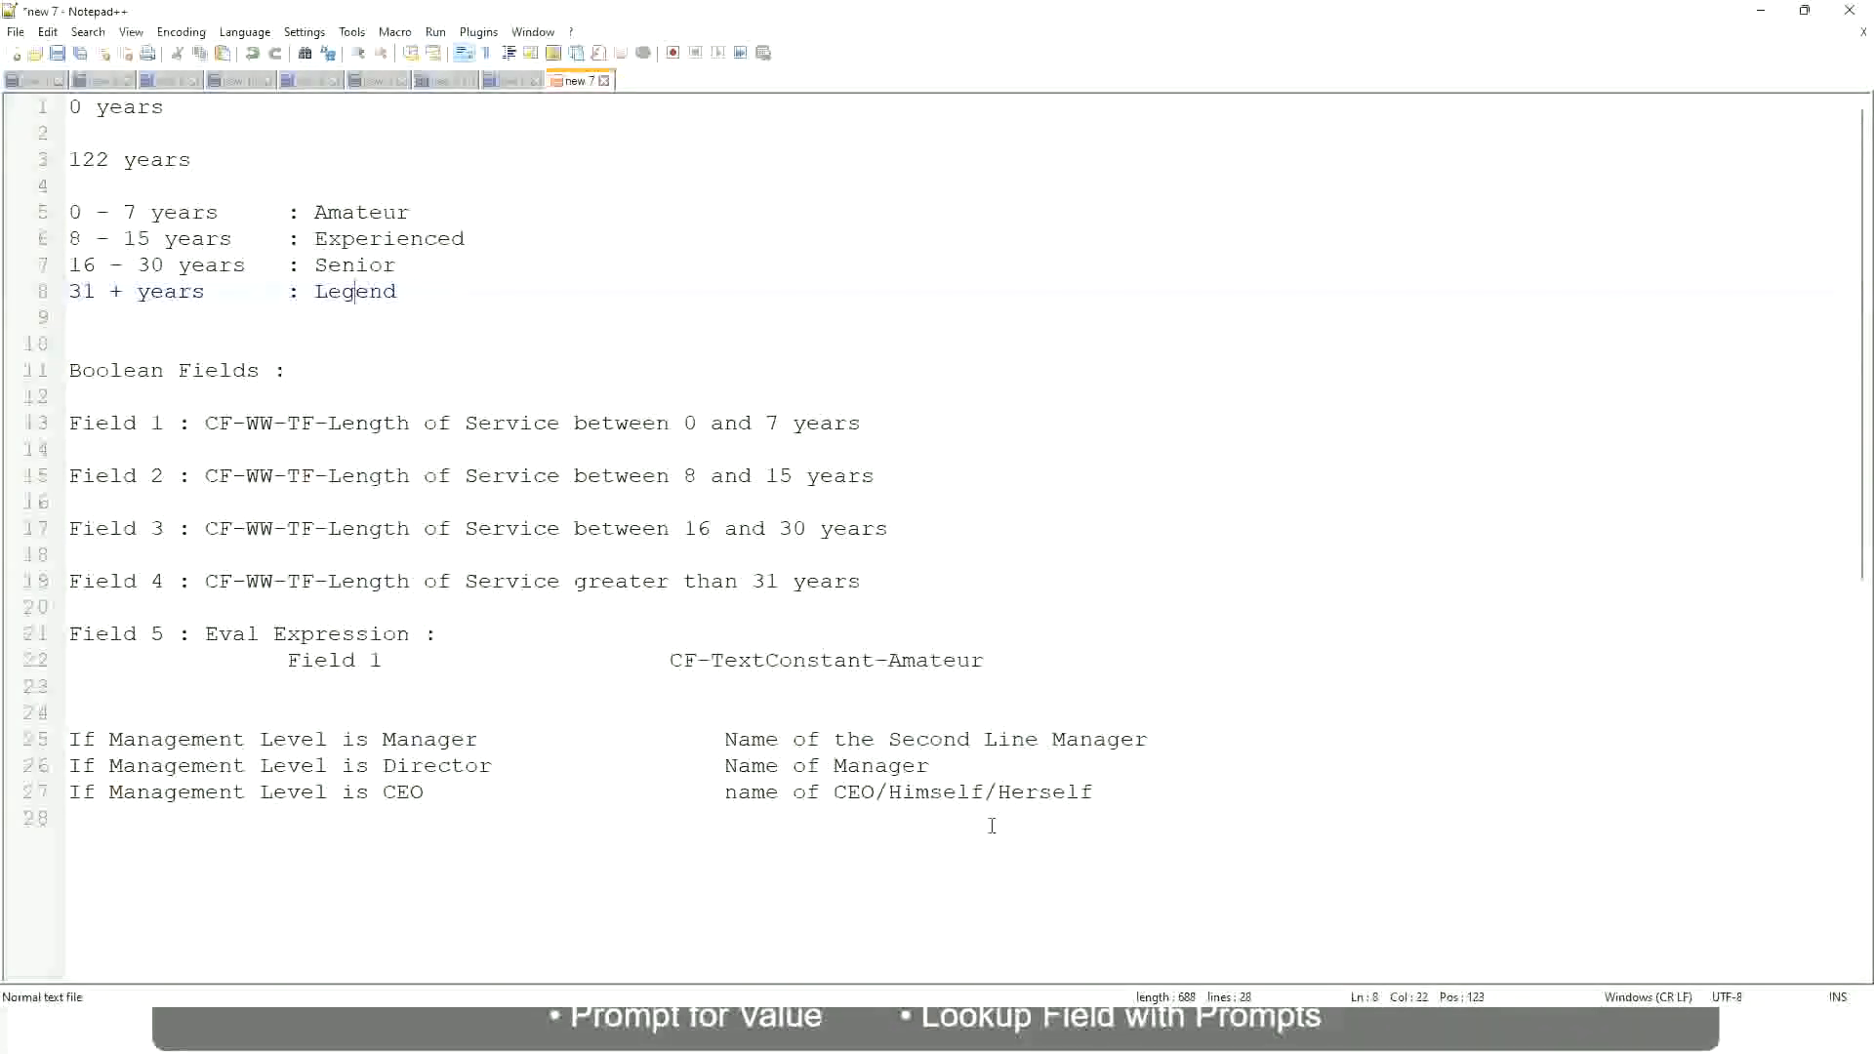
click(960, 793)
click(875, 768)
click(901, 743)
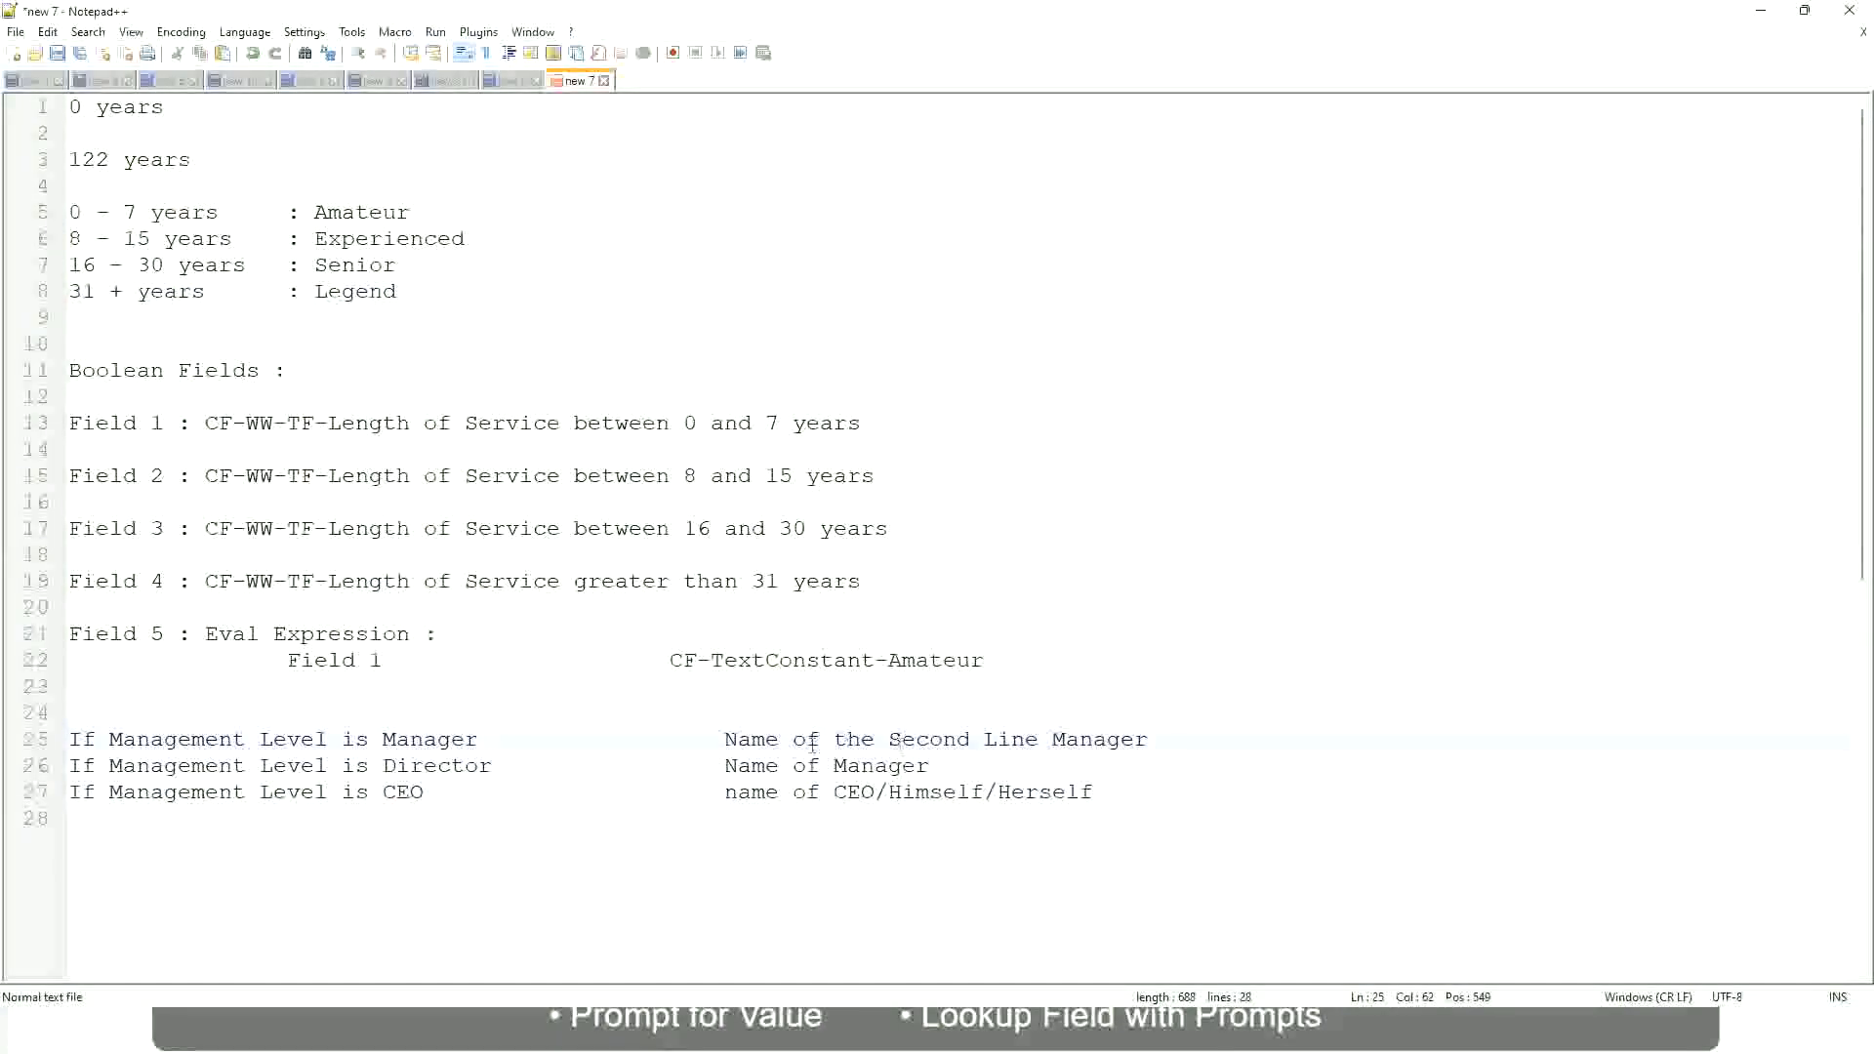
click(507, 767)
Step: Switch to Workday and close the save confirmation of the Lookup Range Band calculated field
key(alt+Tab)
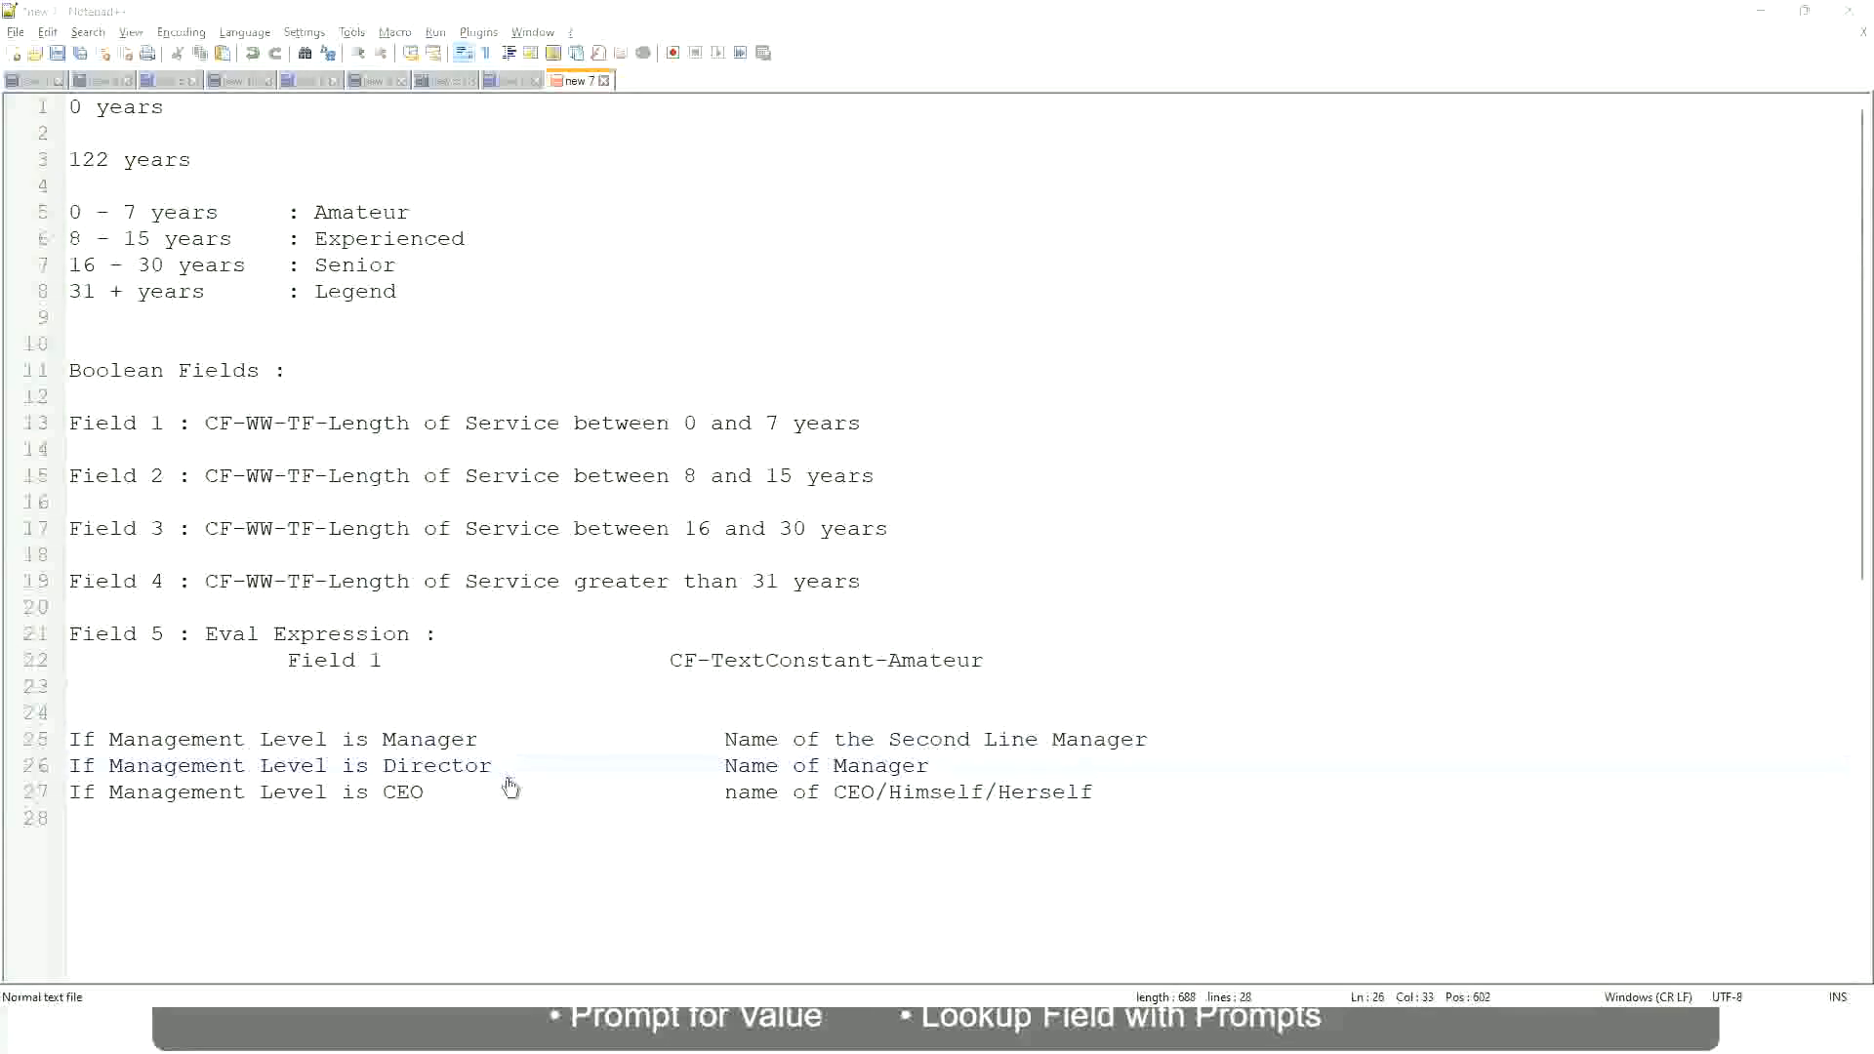
scroll(695, 332, down, 4)
scroll(728, 375, up, 4)
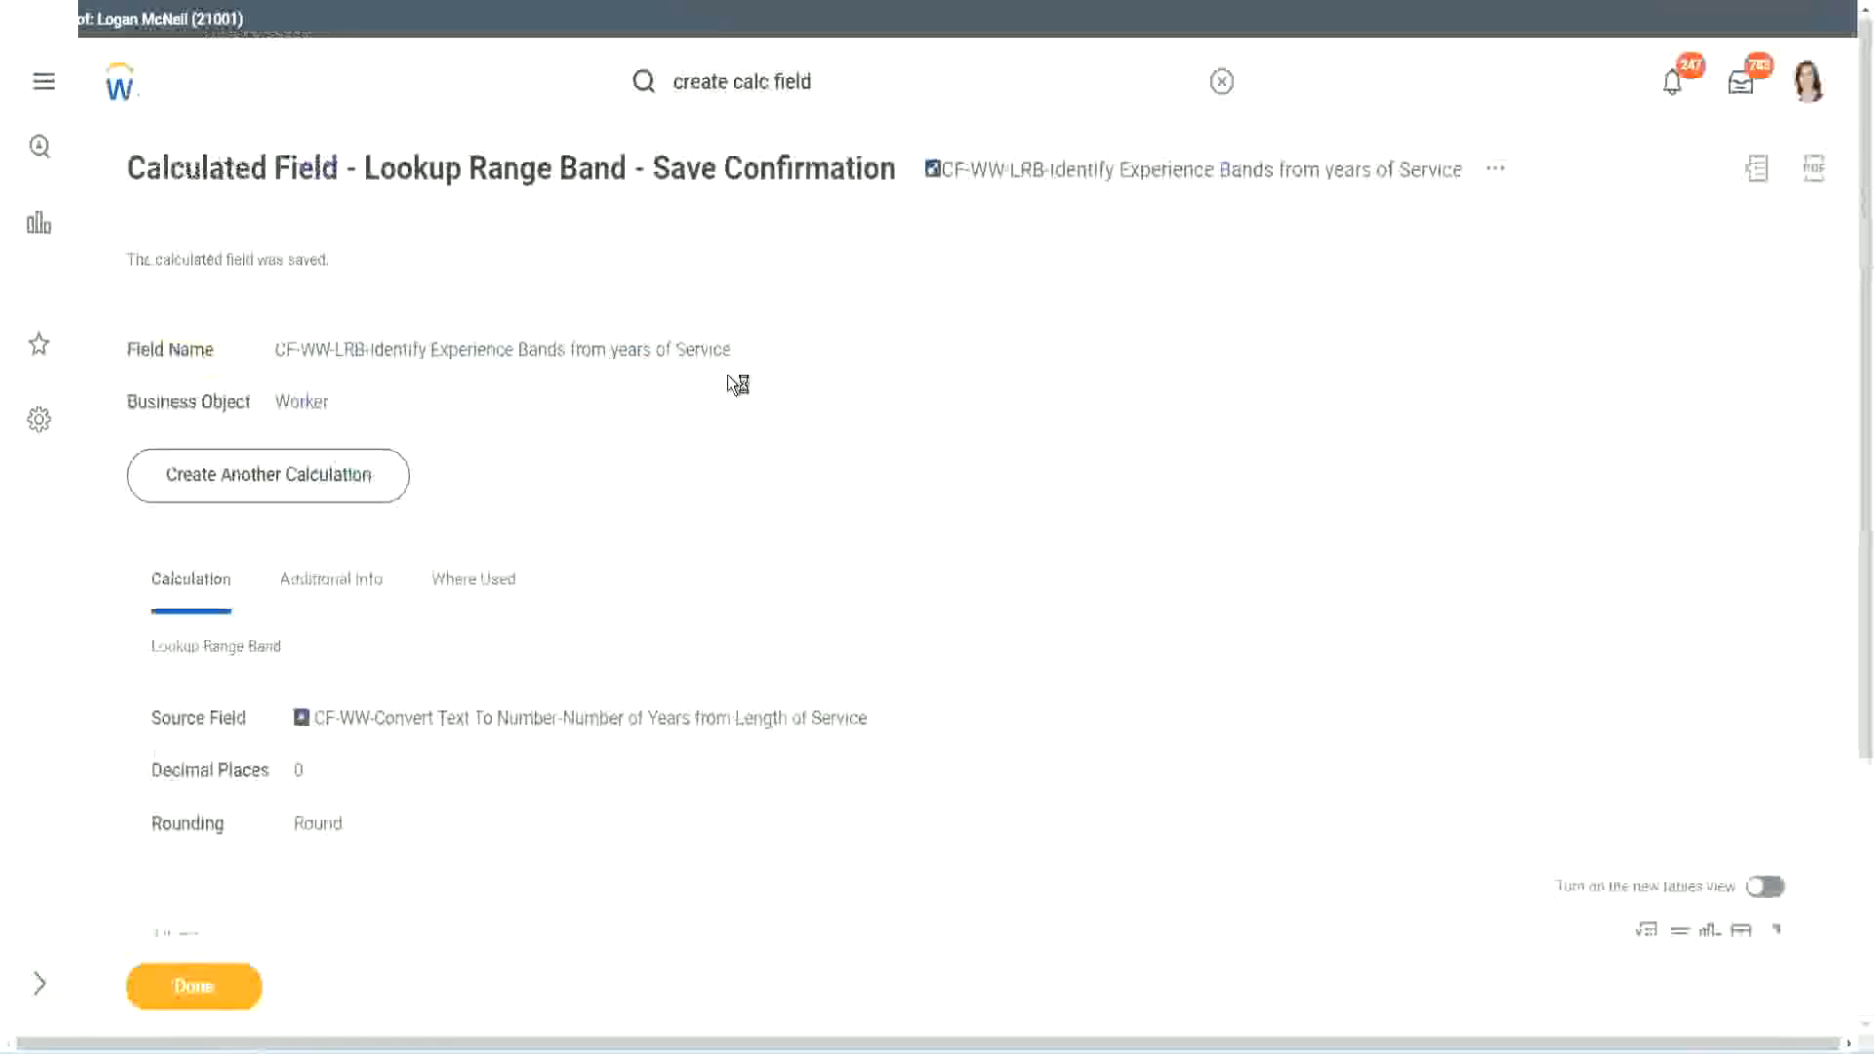
right_click(1100, 175)
click(1160, 289)
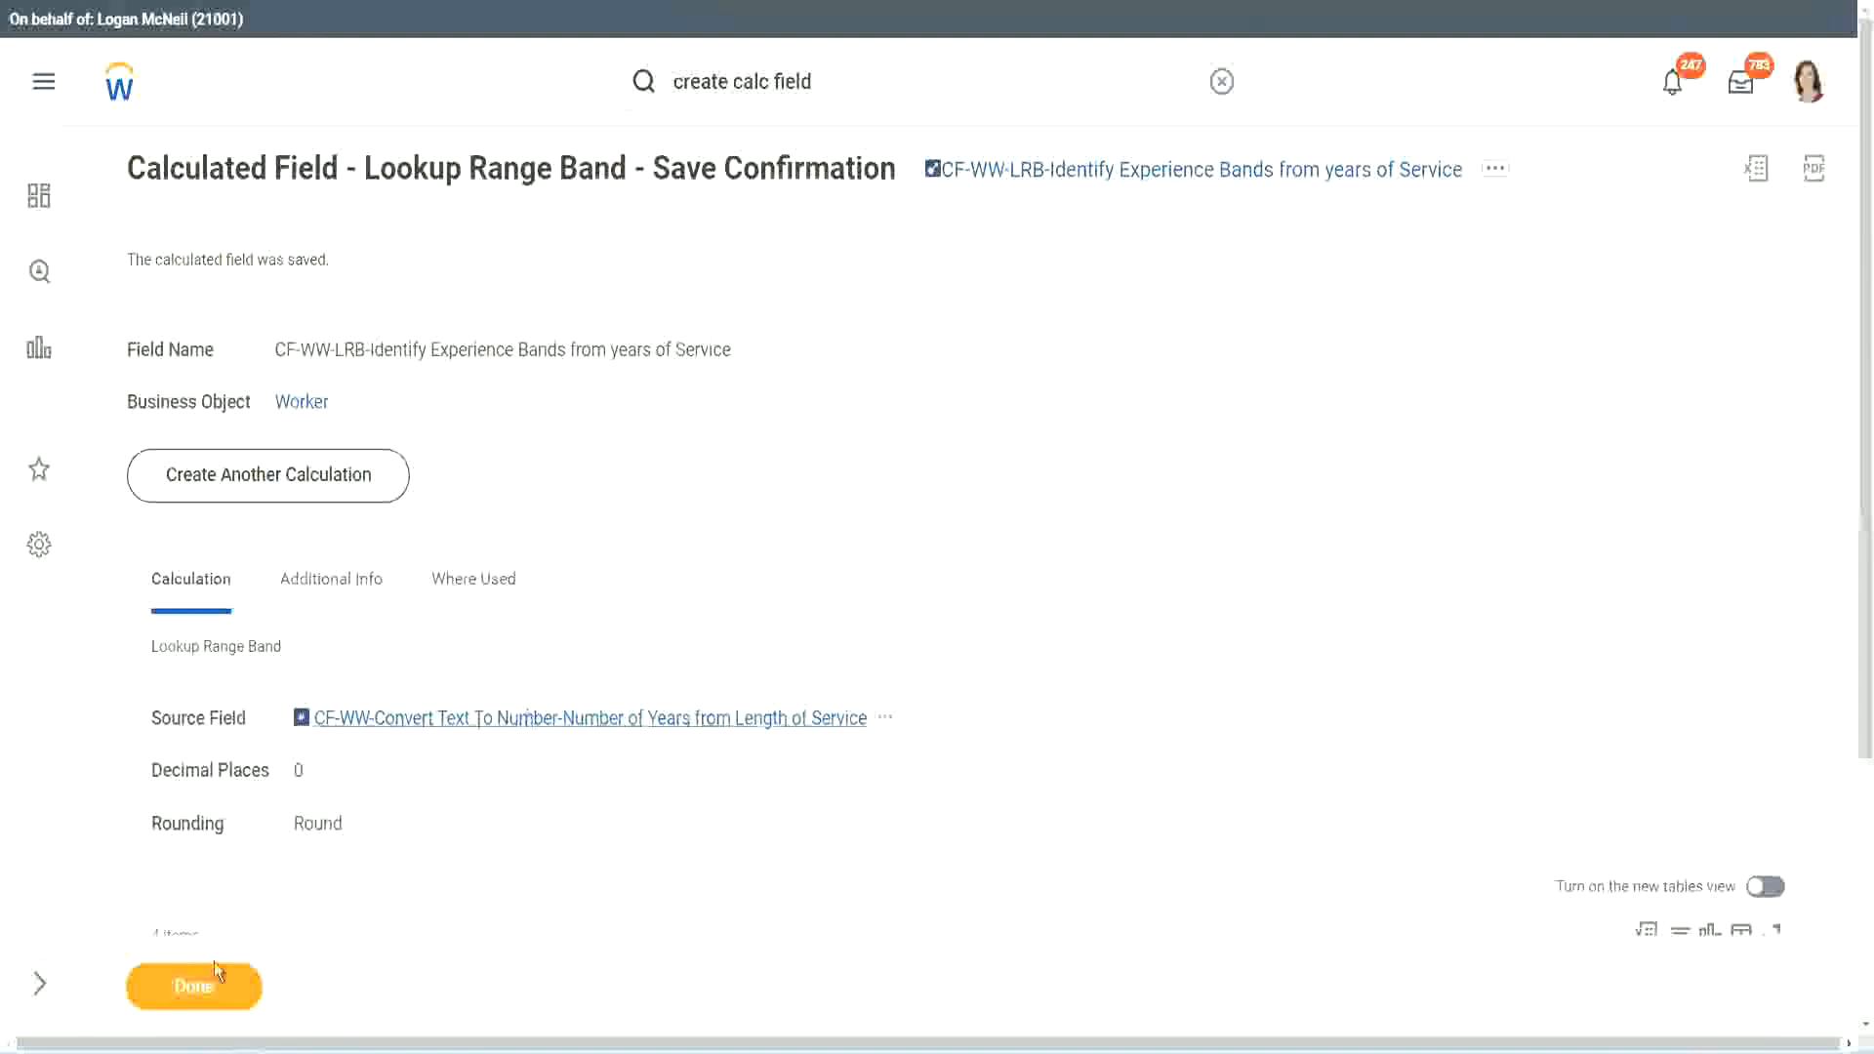
click(180, 996)
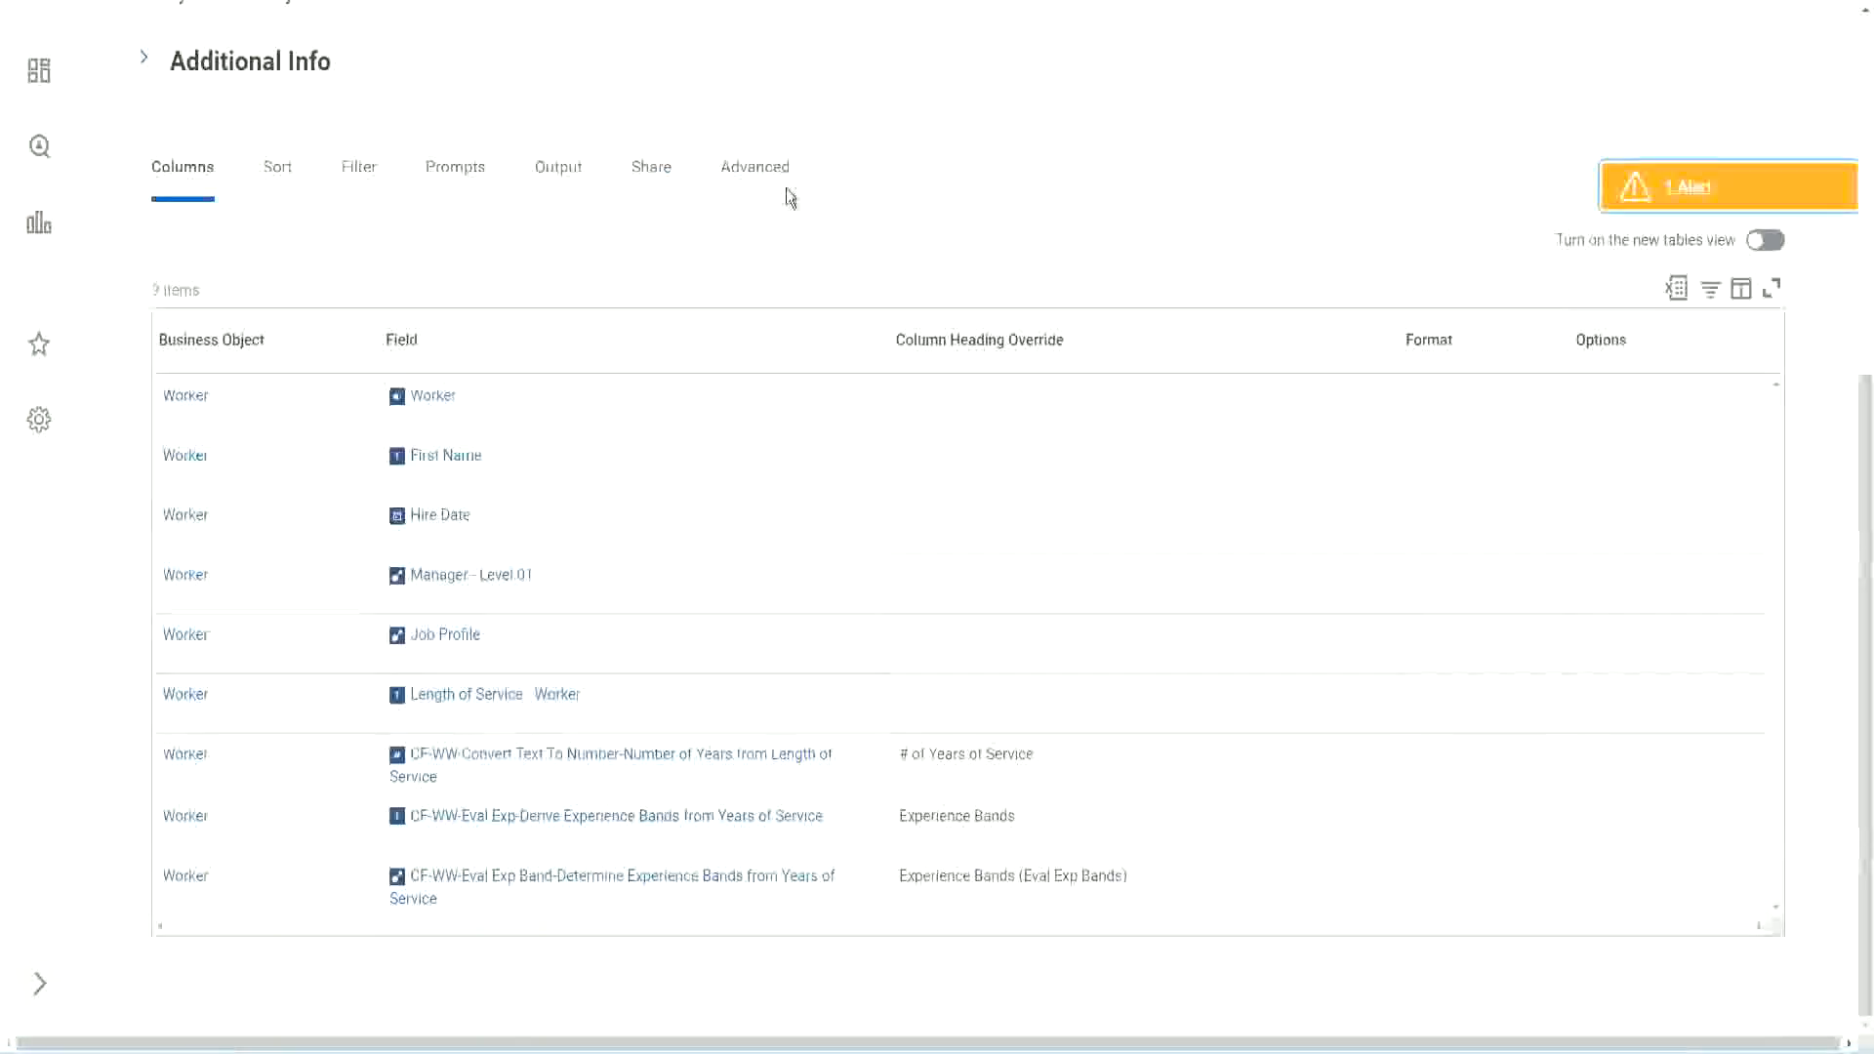
Step: Open the WW Employee Details custom report for editing
scroll(812, 256, up, 5)
scroll(811, 226, up, 2)
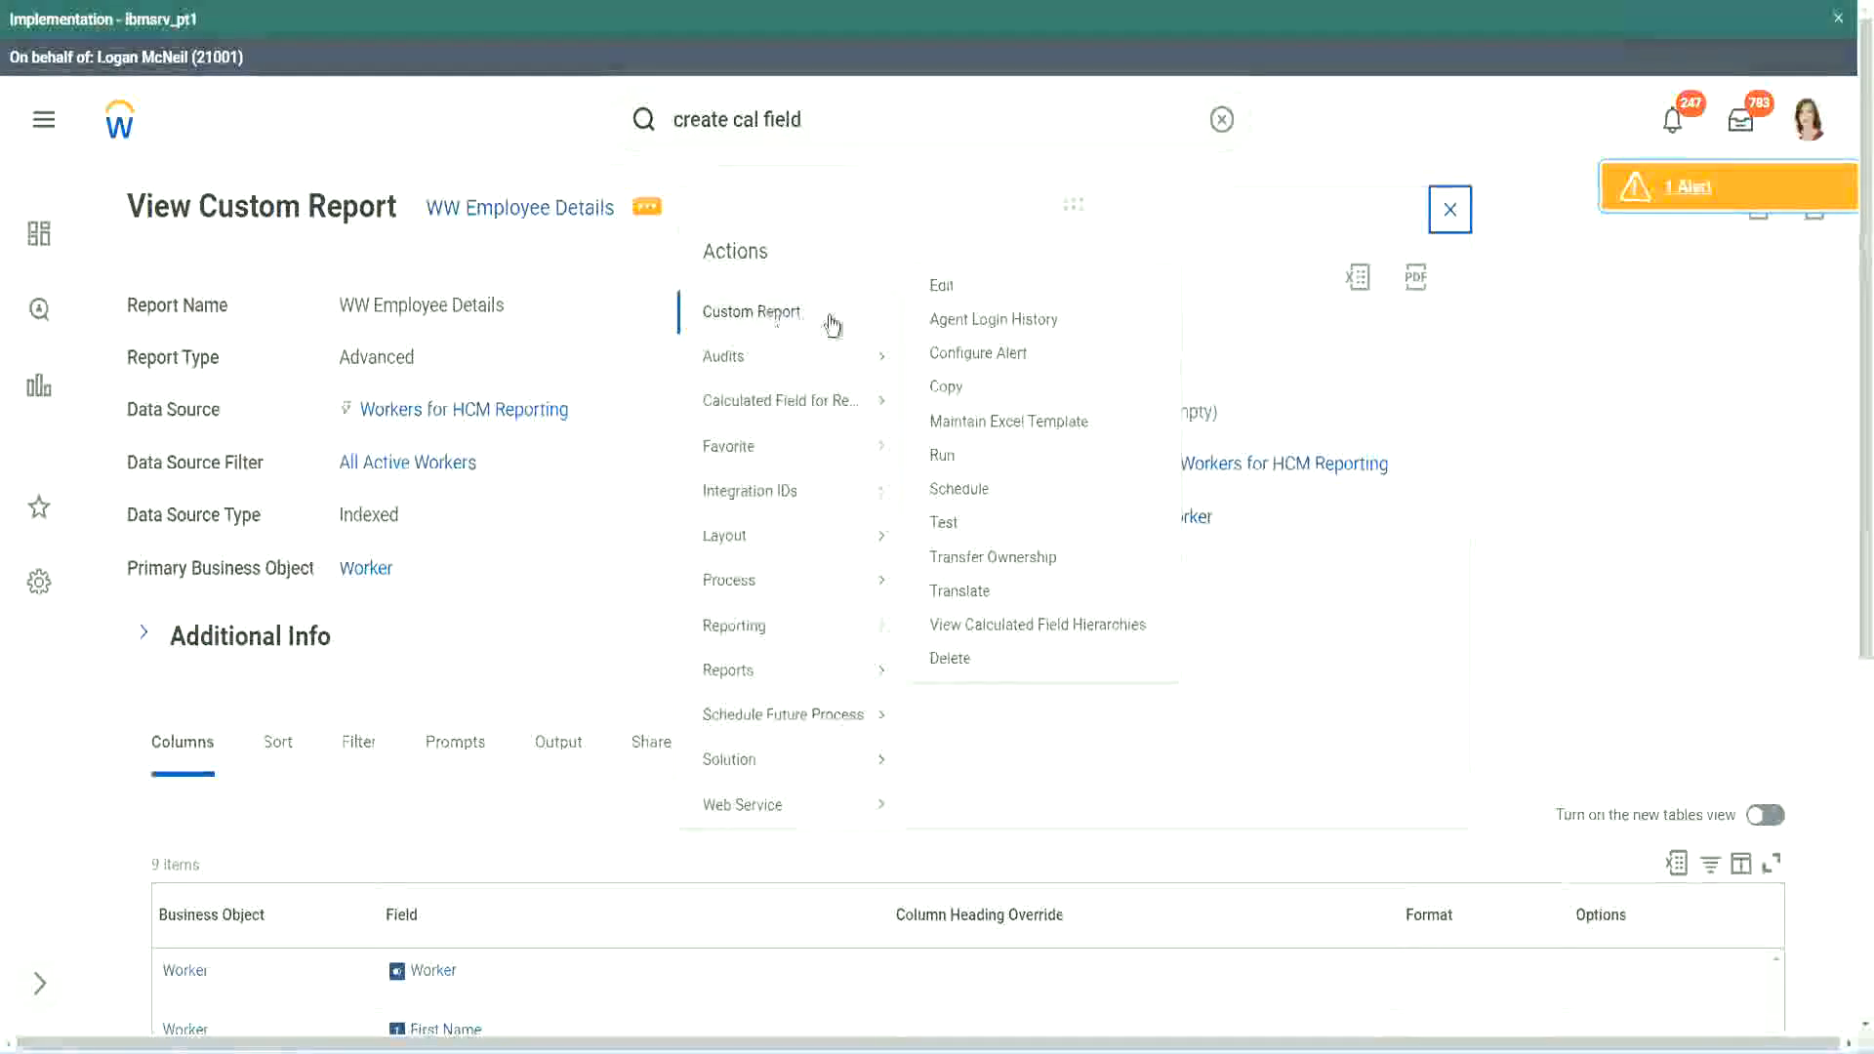
click(955, 288)
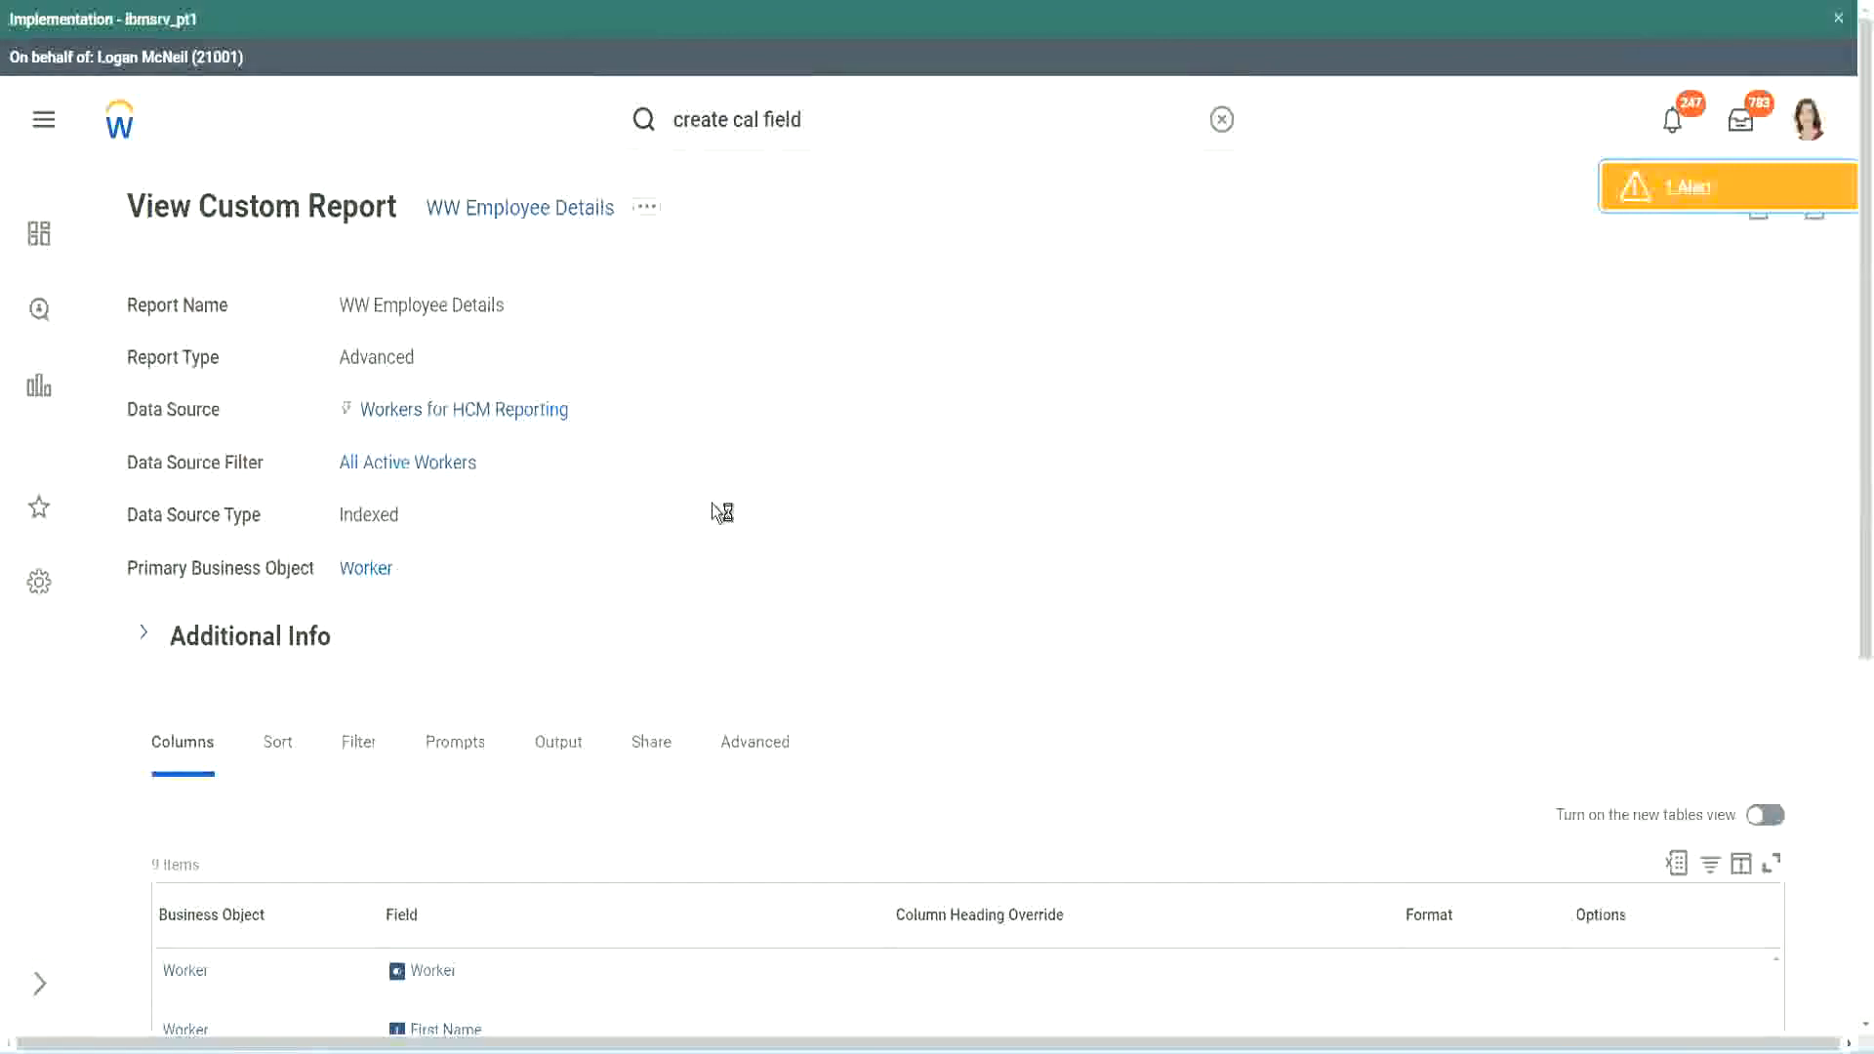
scroll(713, 506, down, 5)
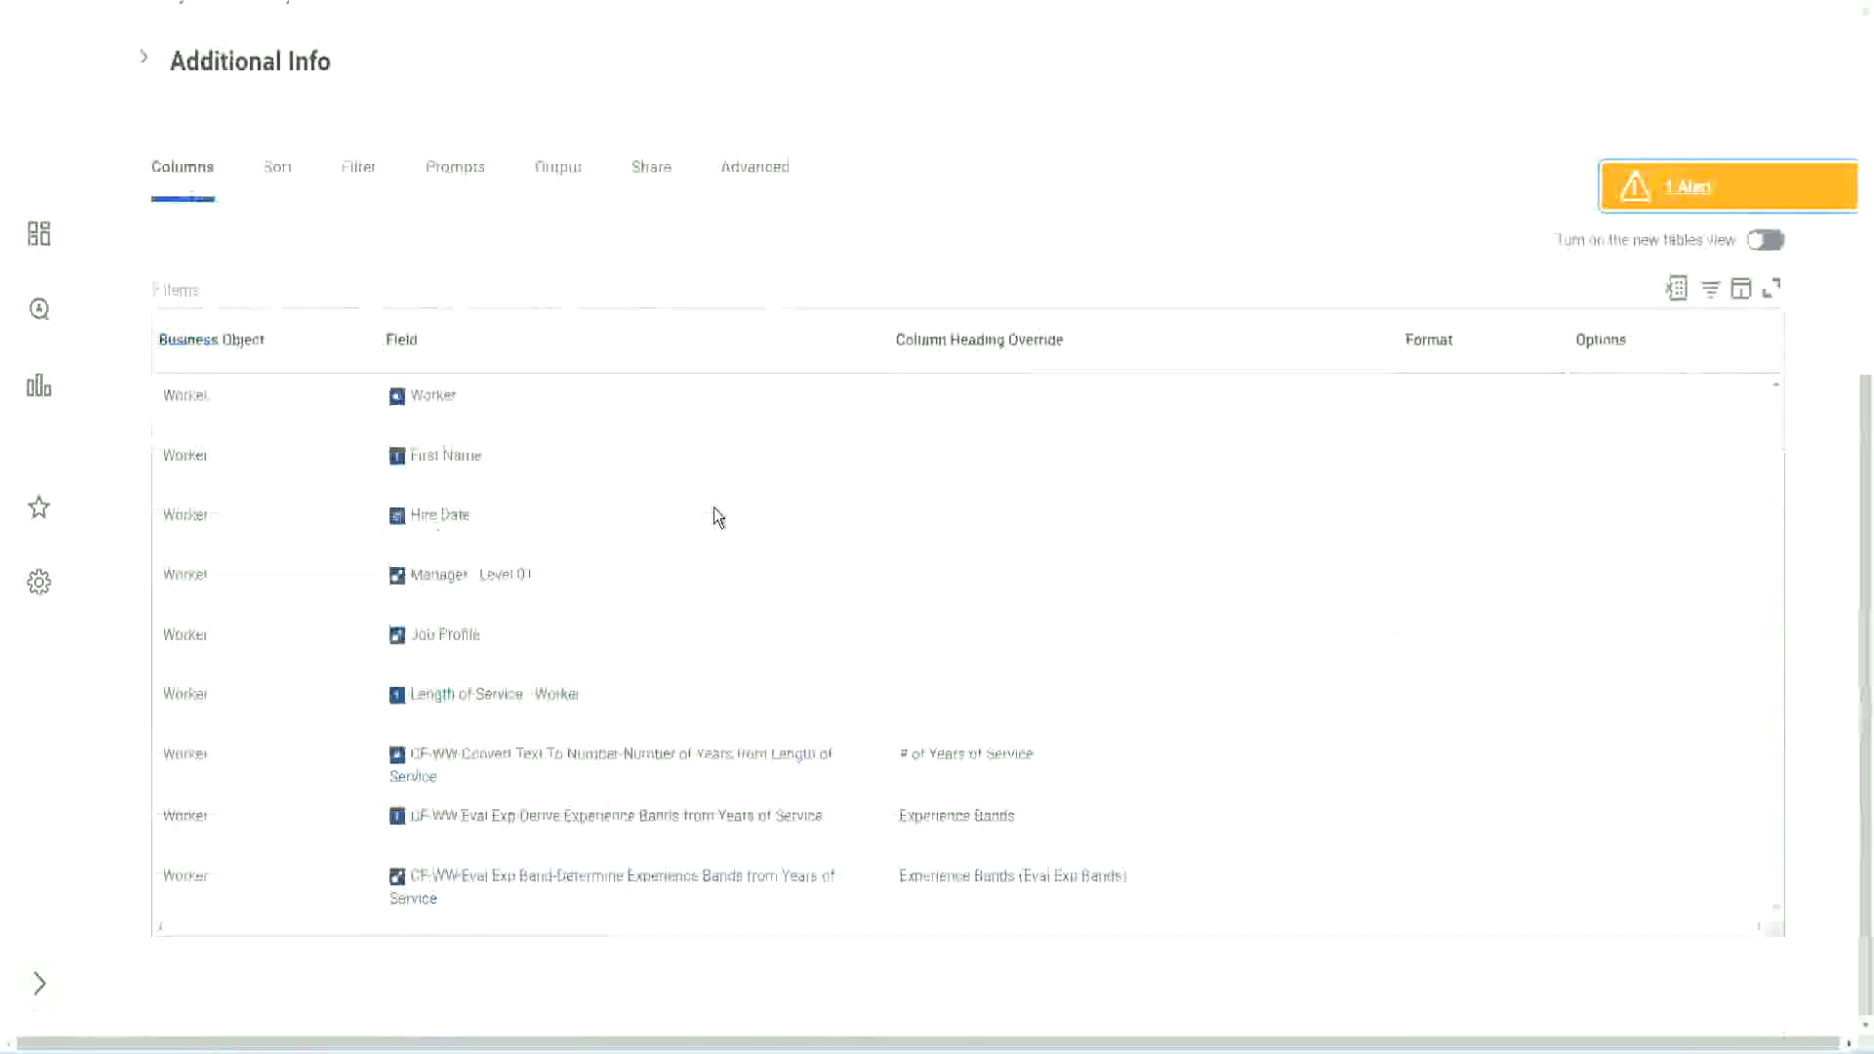
Step: Add a Worker column after the last one using the field CF-WW-LRB-Identify Experience Bands from years of Service
scroll(703, 542, down, 8)
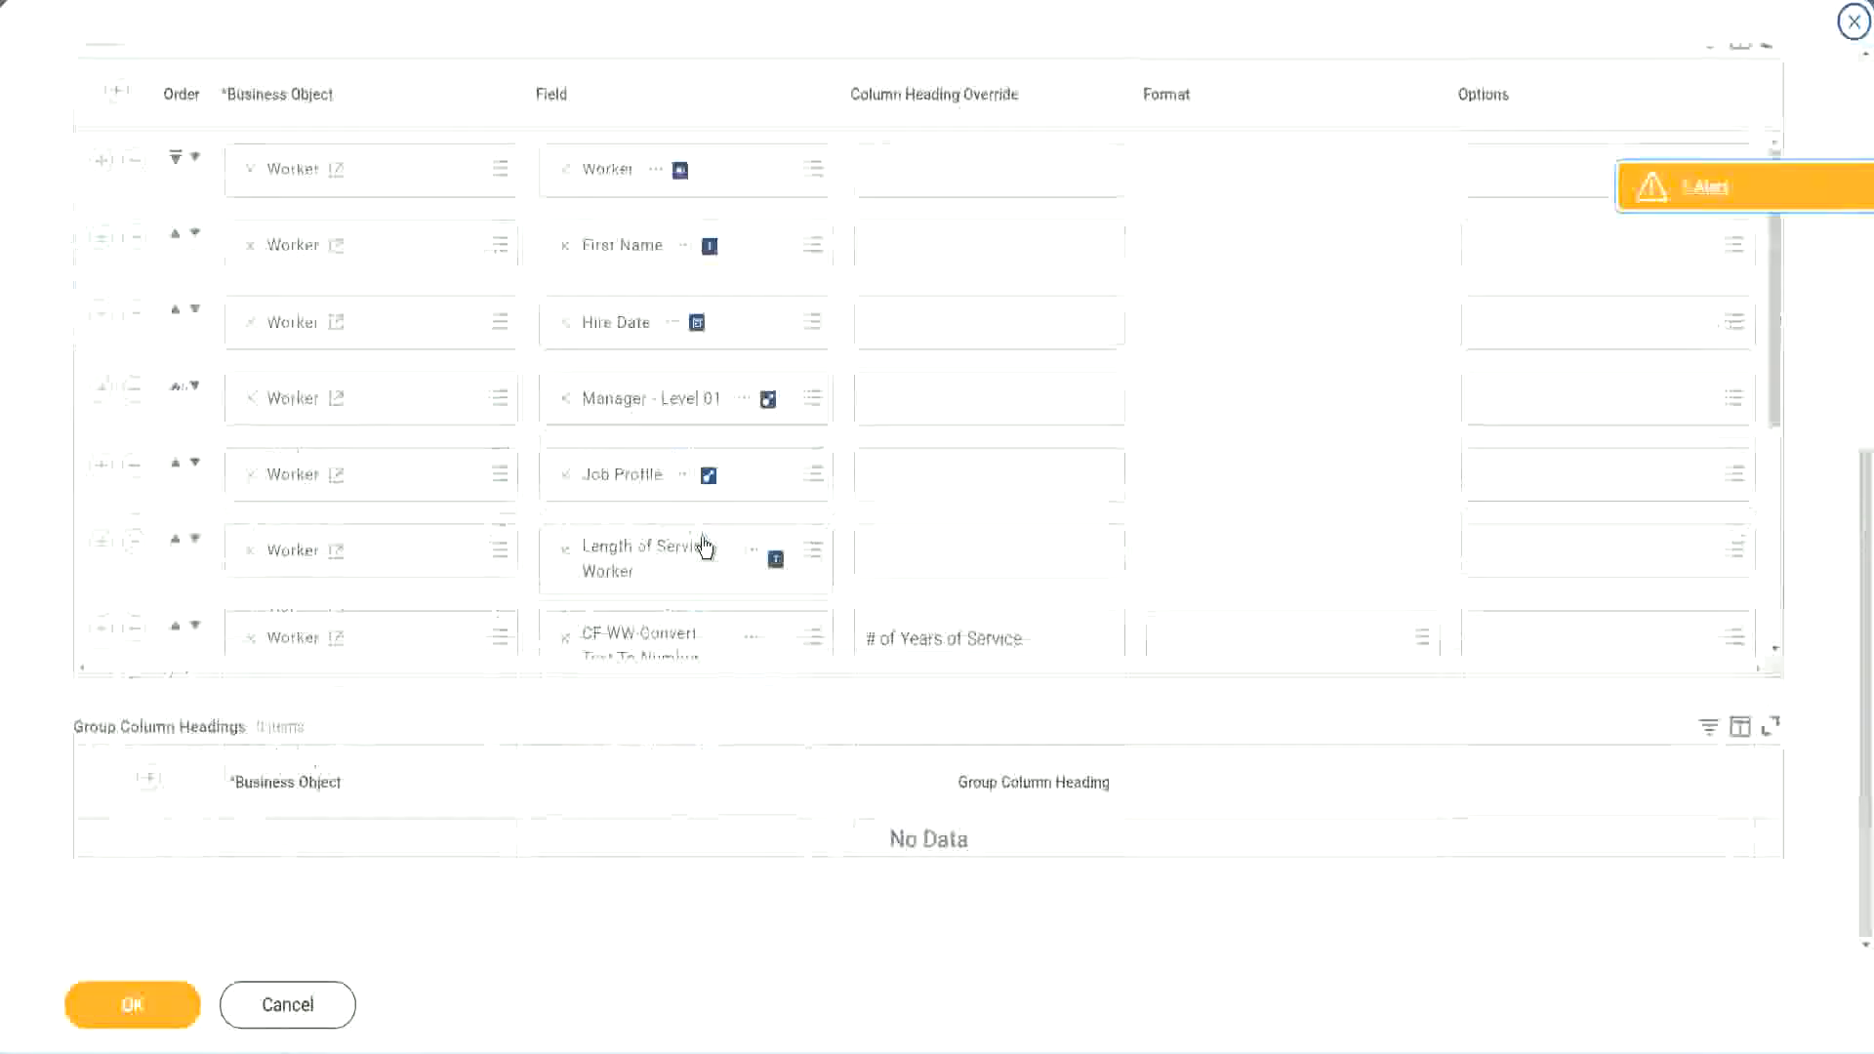
scroll(430, 565, down, 4)
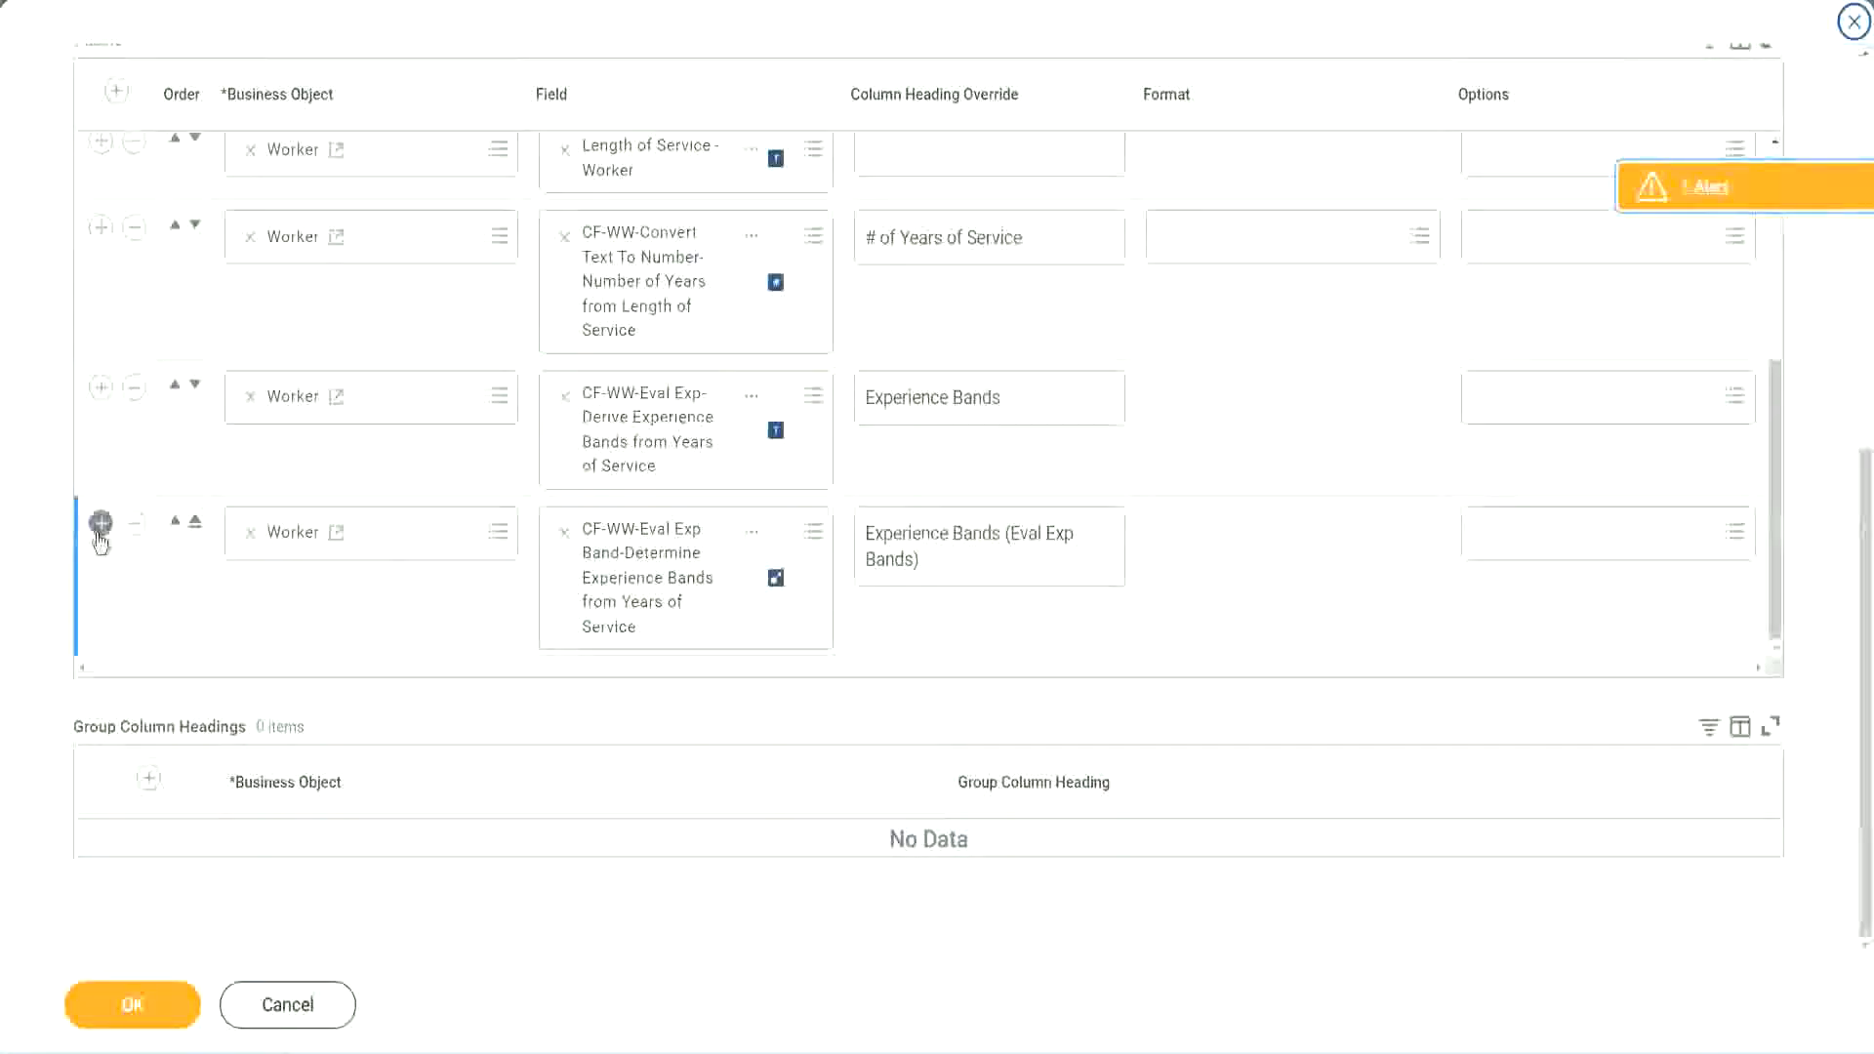
click(101, 524)
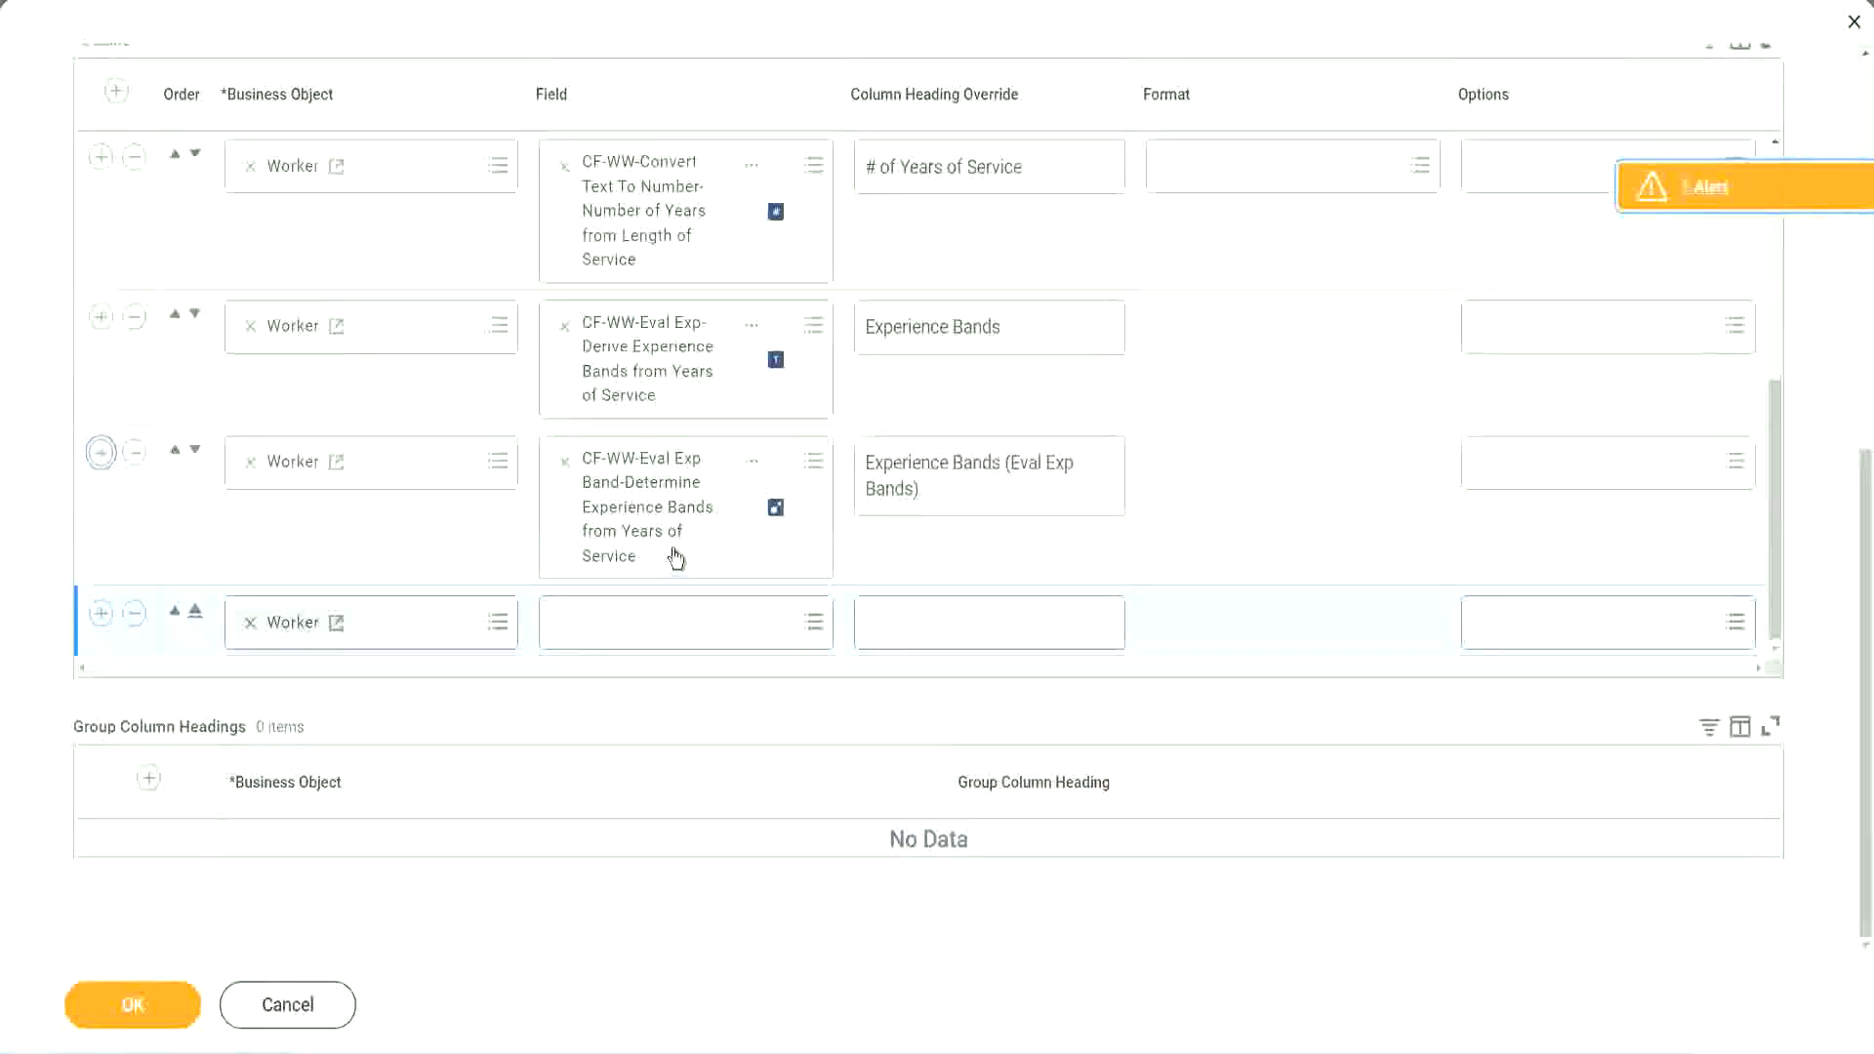
click(637, 624)
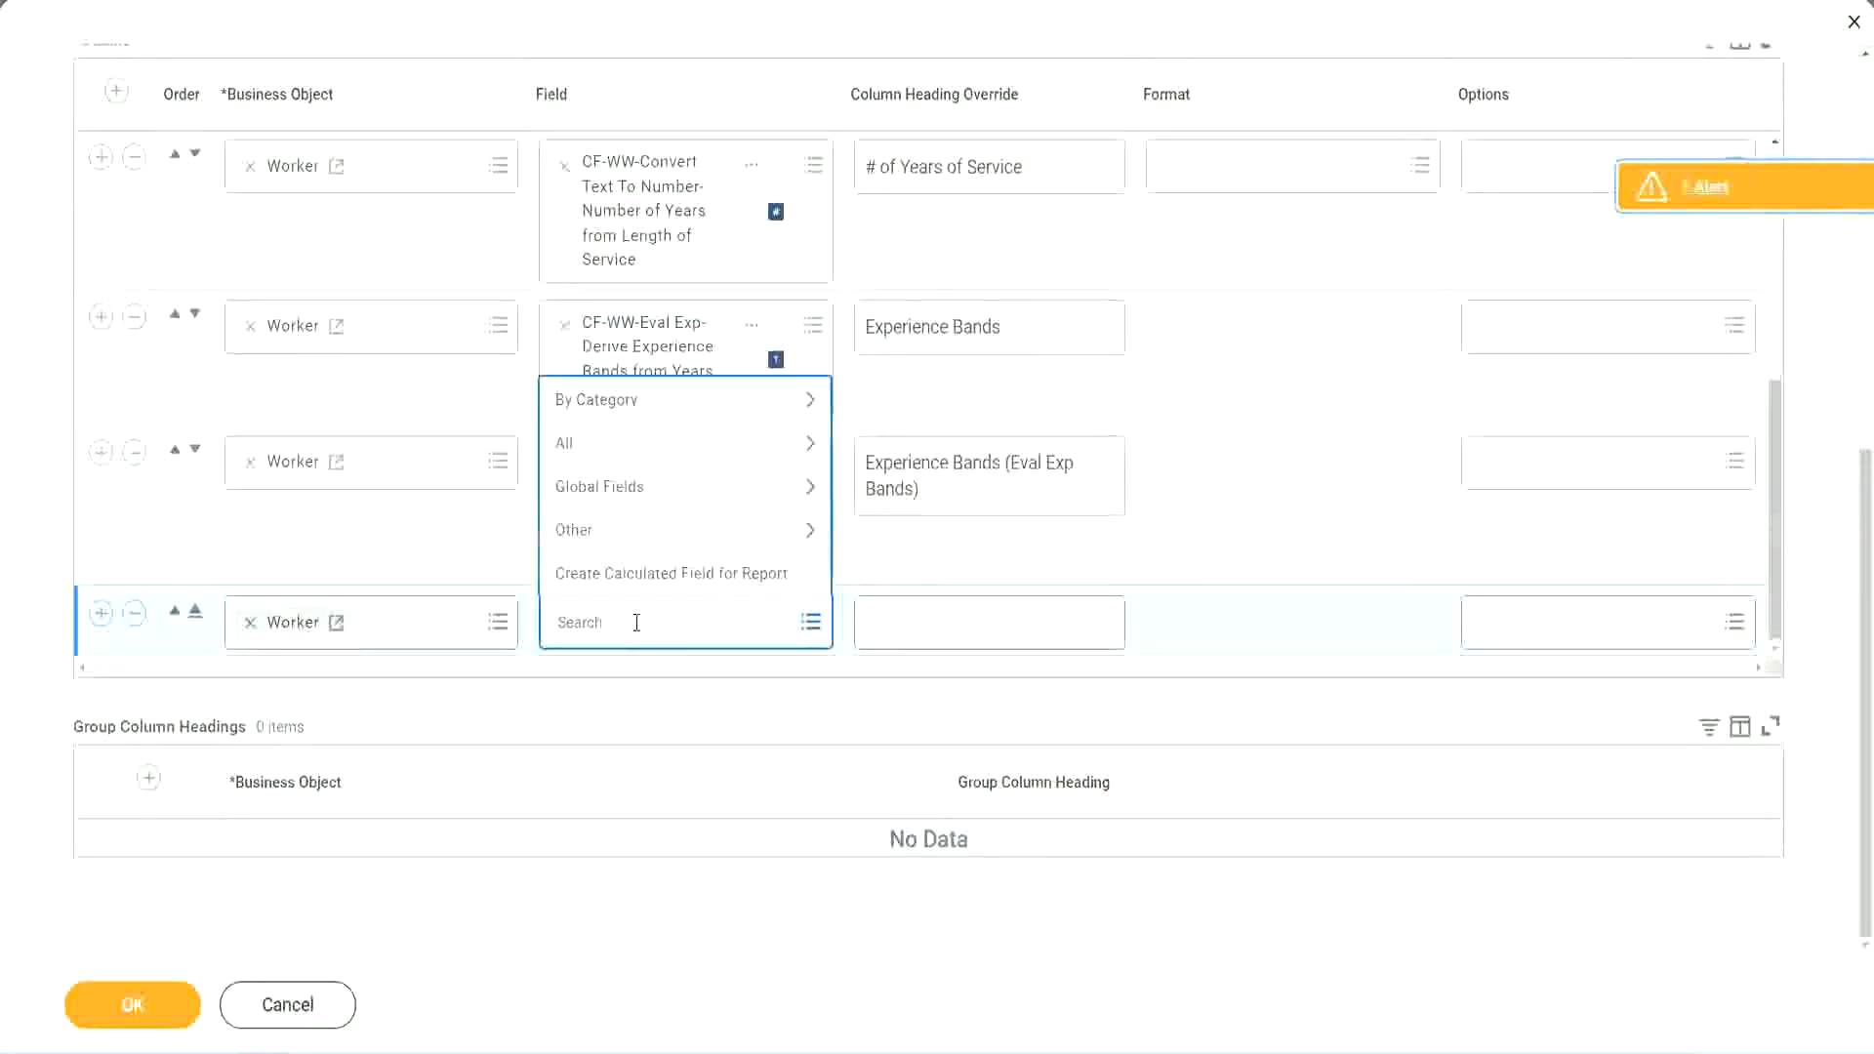
key(ctrl+v)
key(Return)
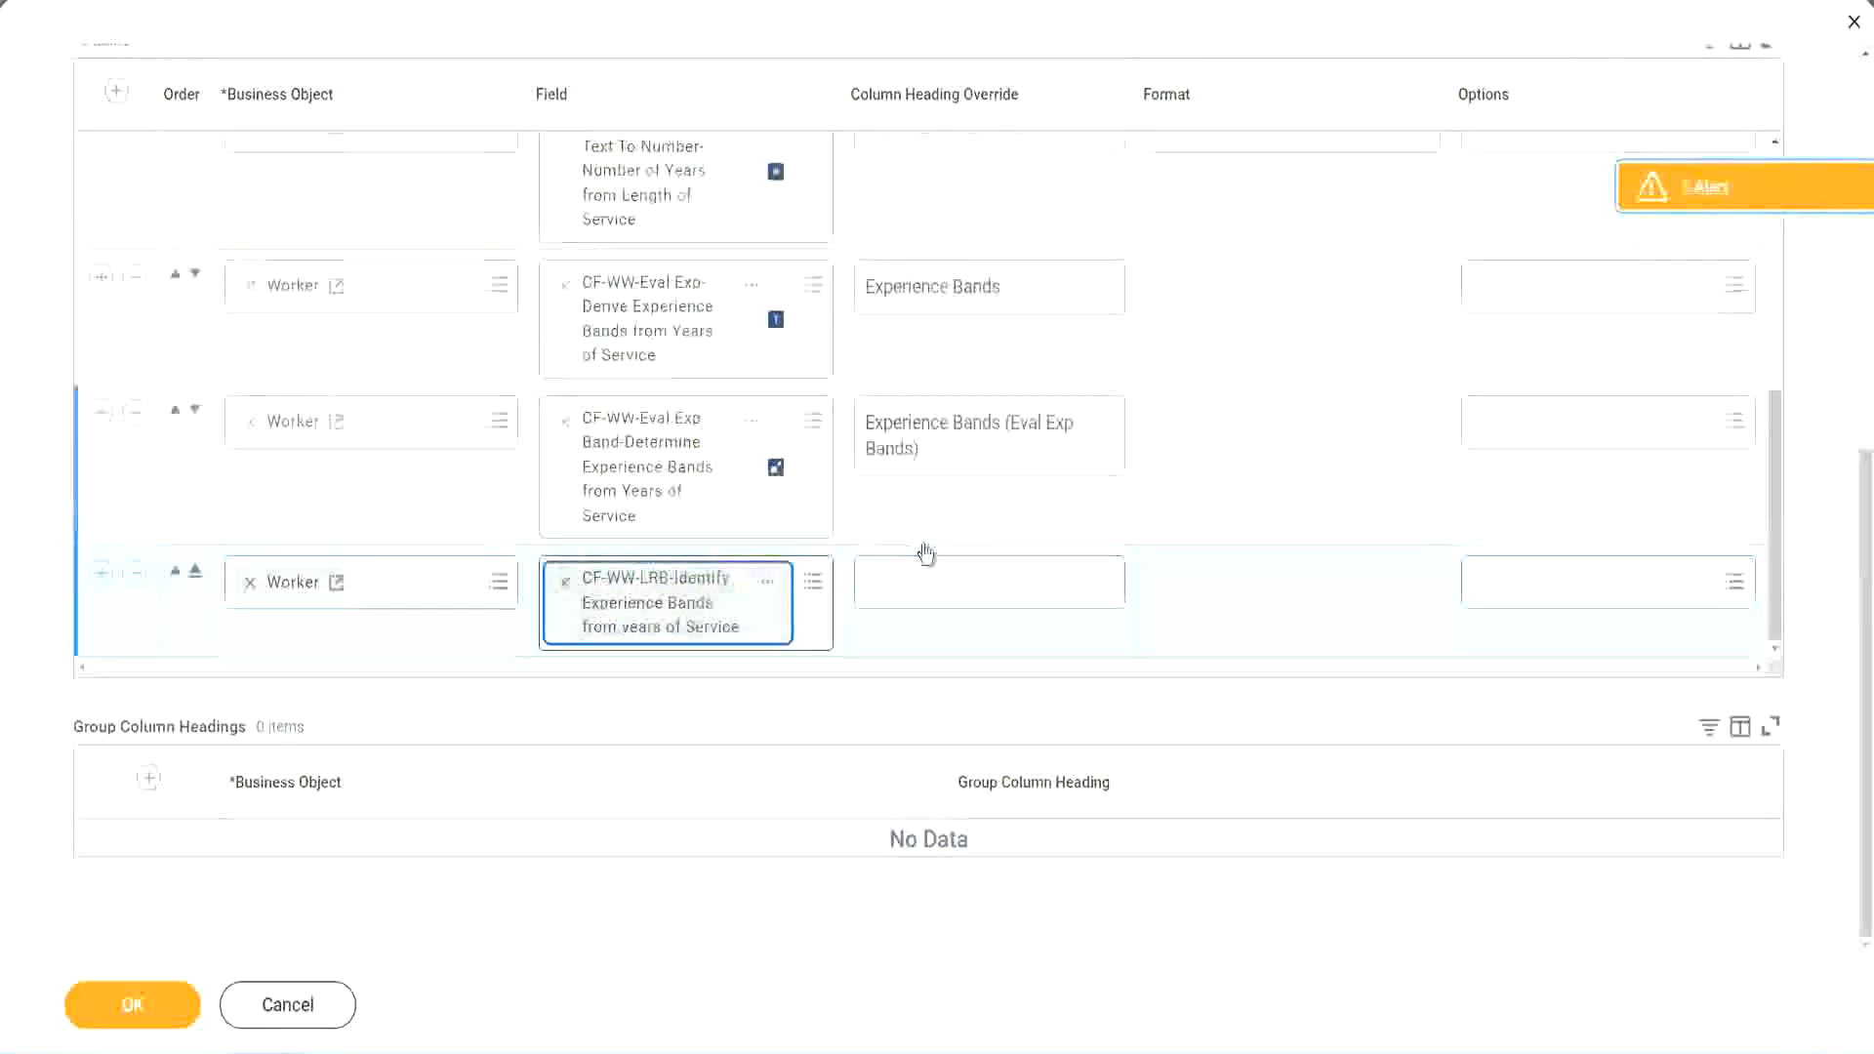
Step: Set the new column's heading override to "Experience Bands (LRB)"
click(935, 571)
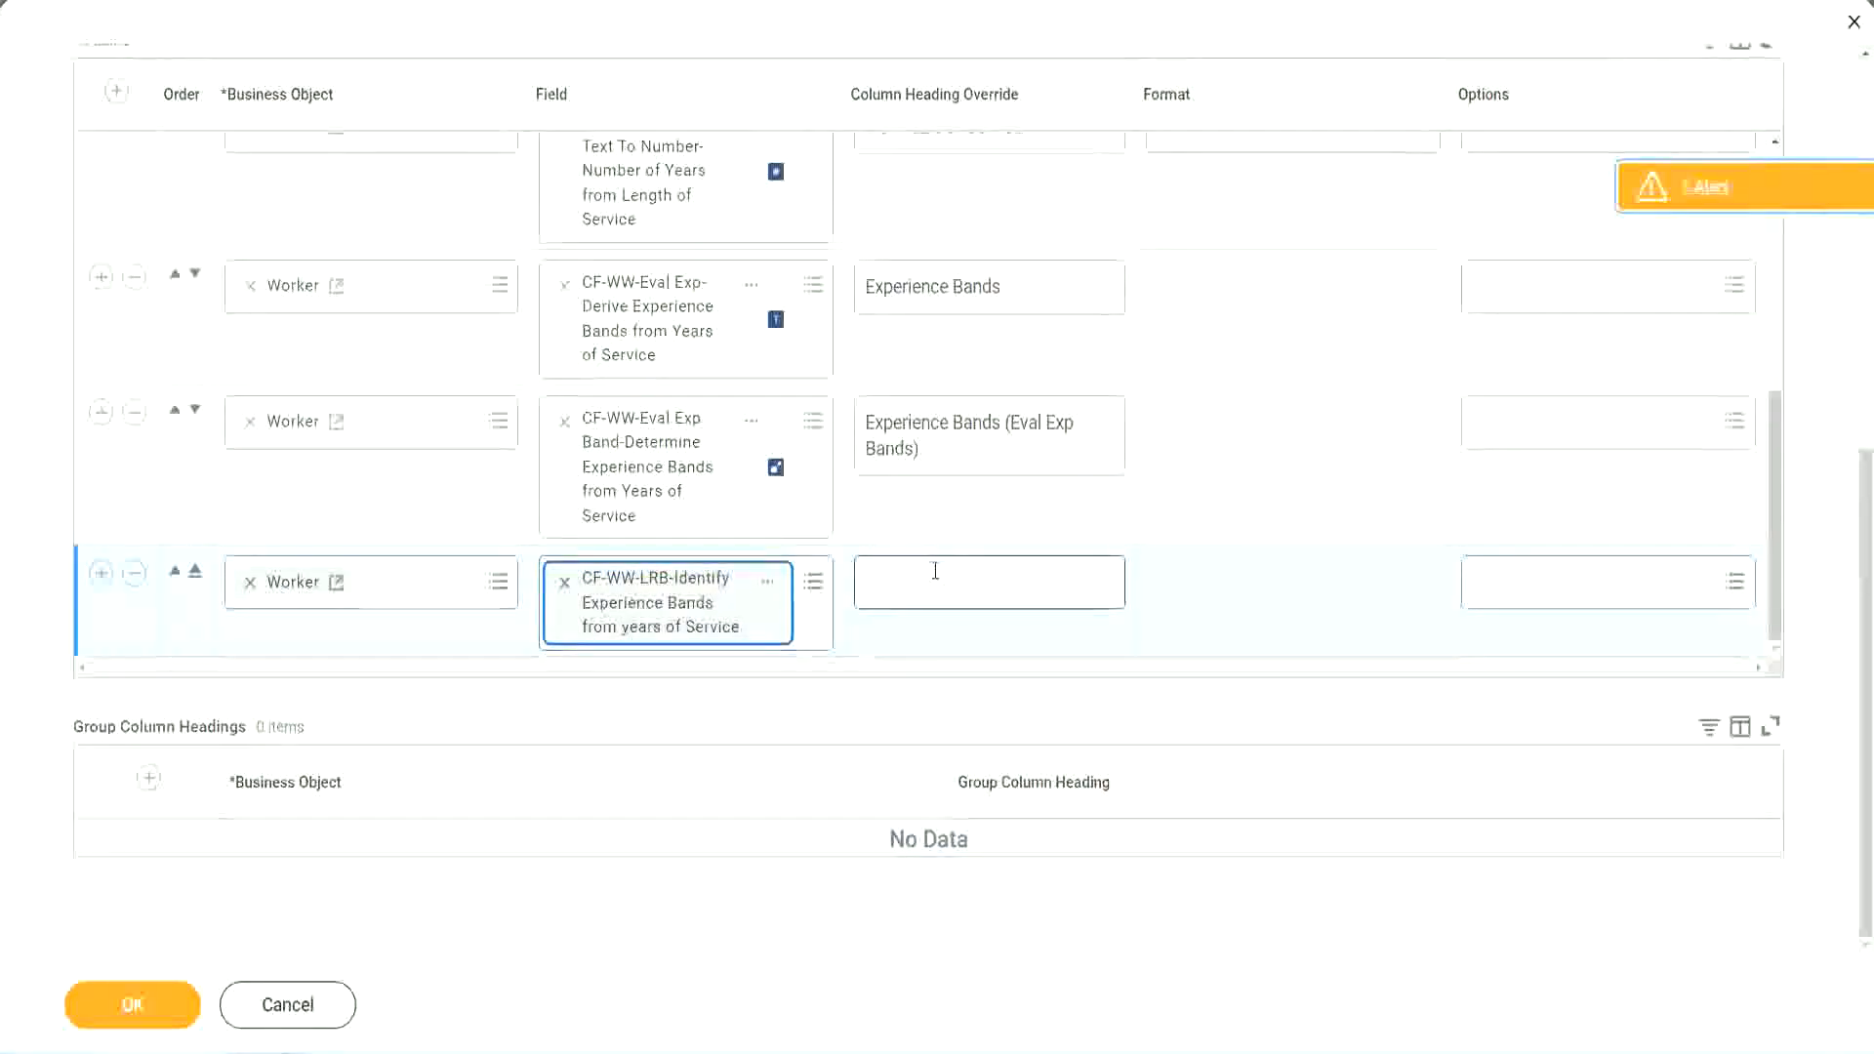
text(Ex)
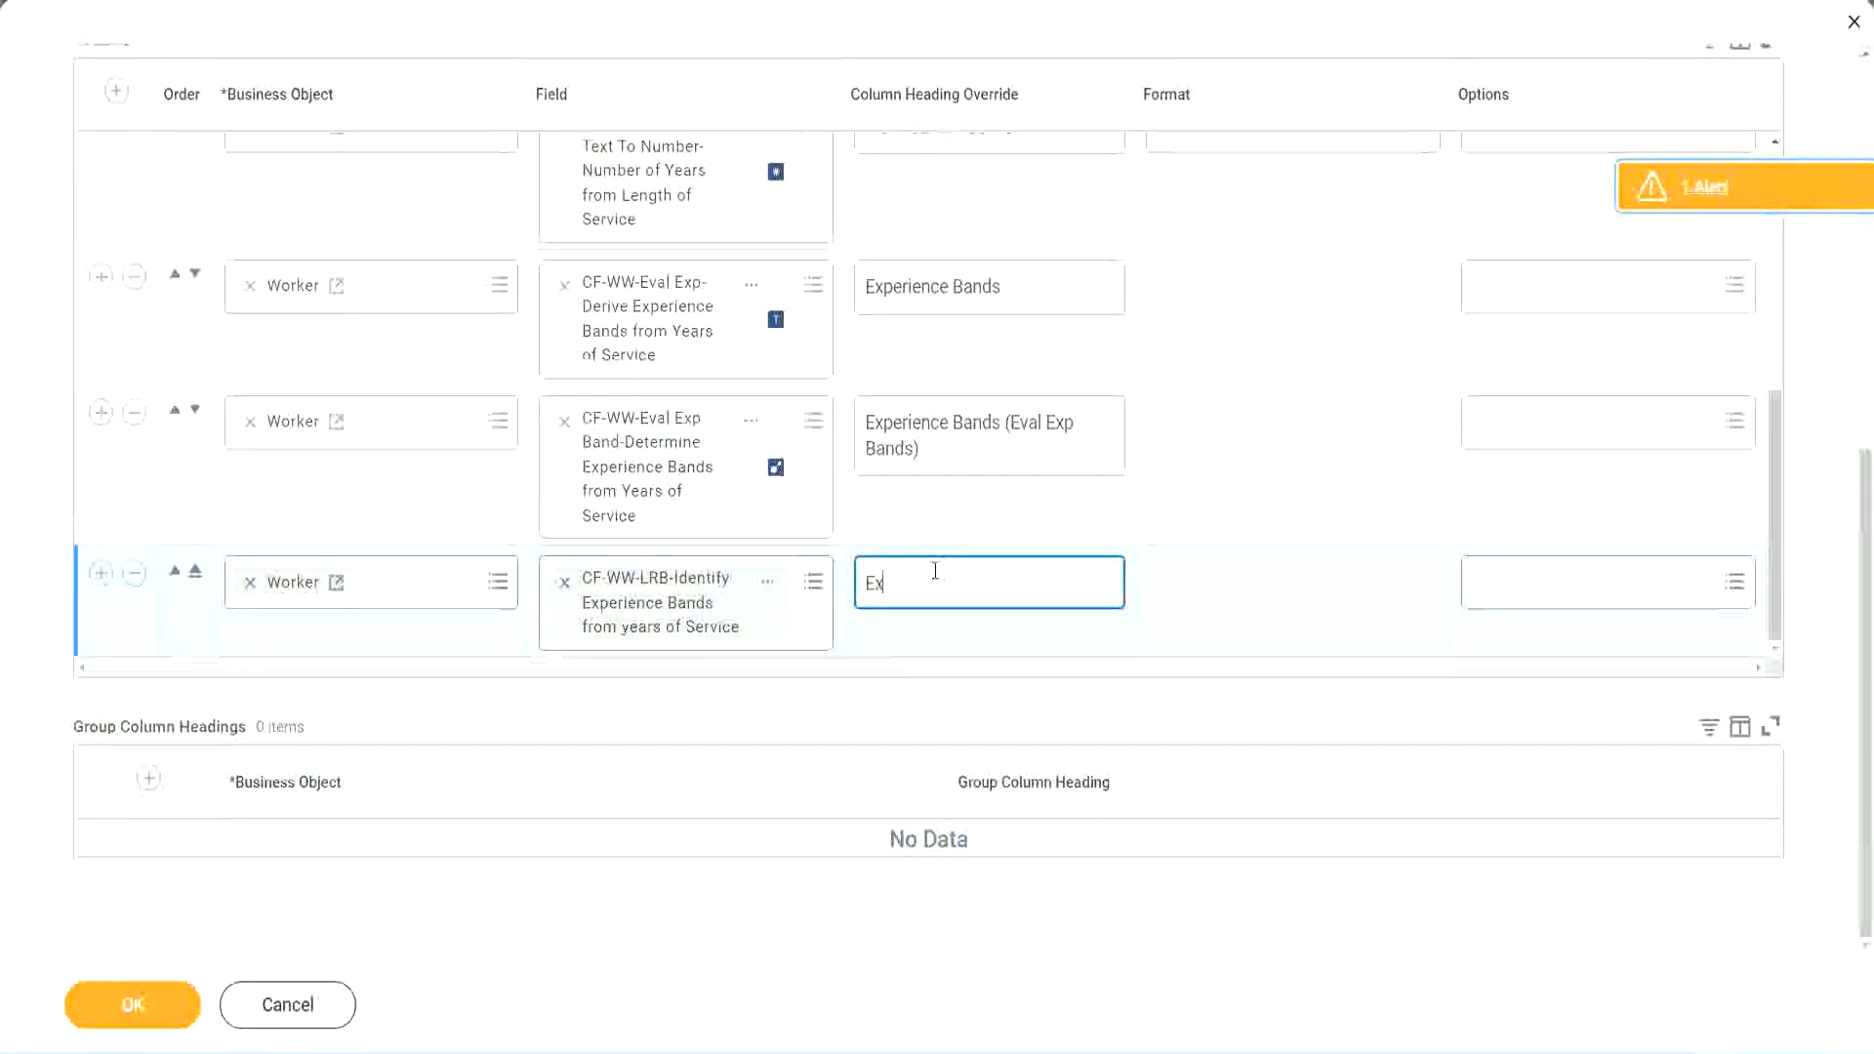
text(pernenc)
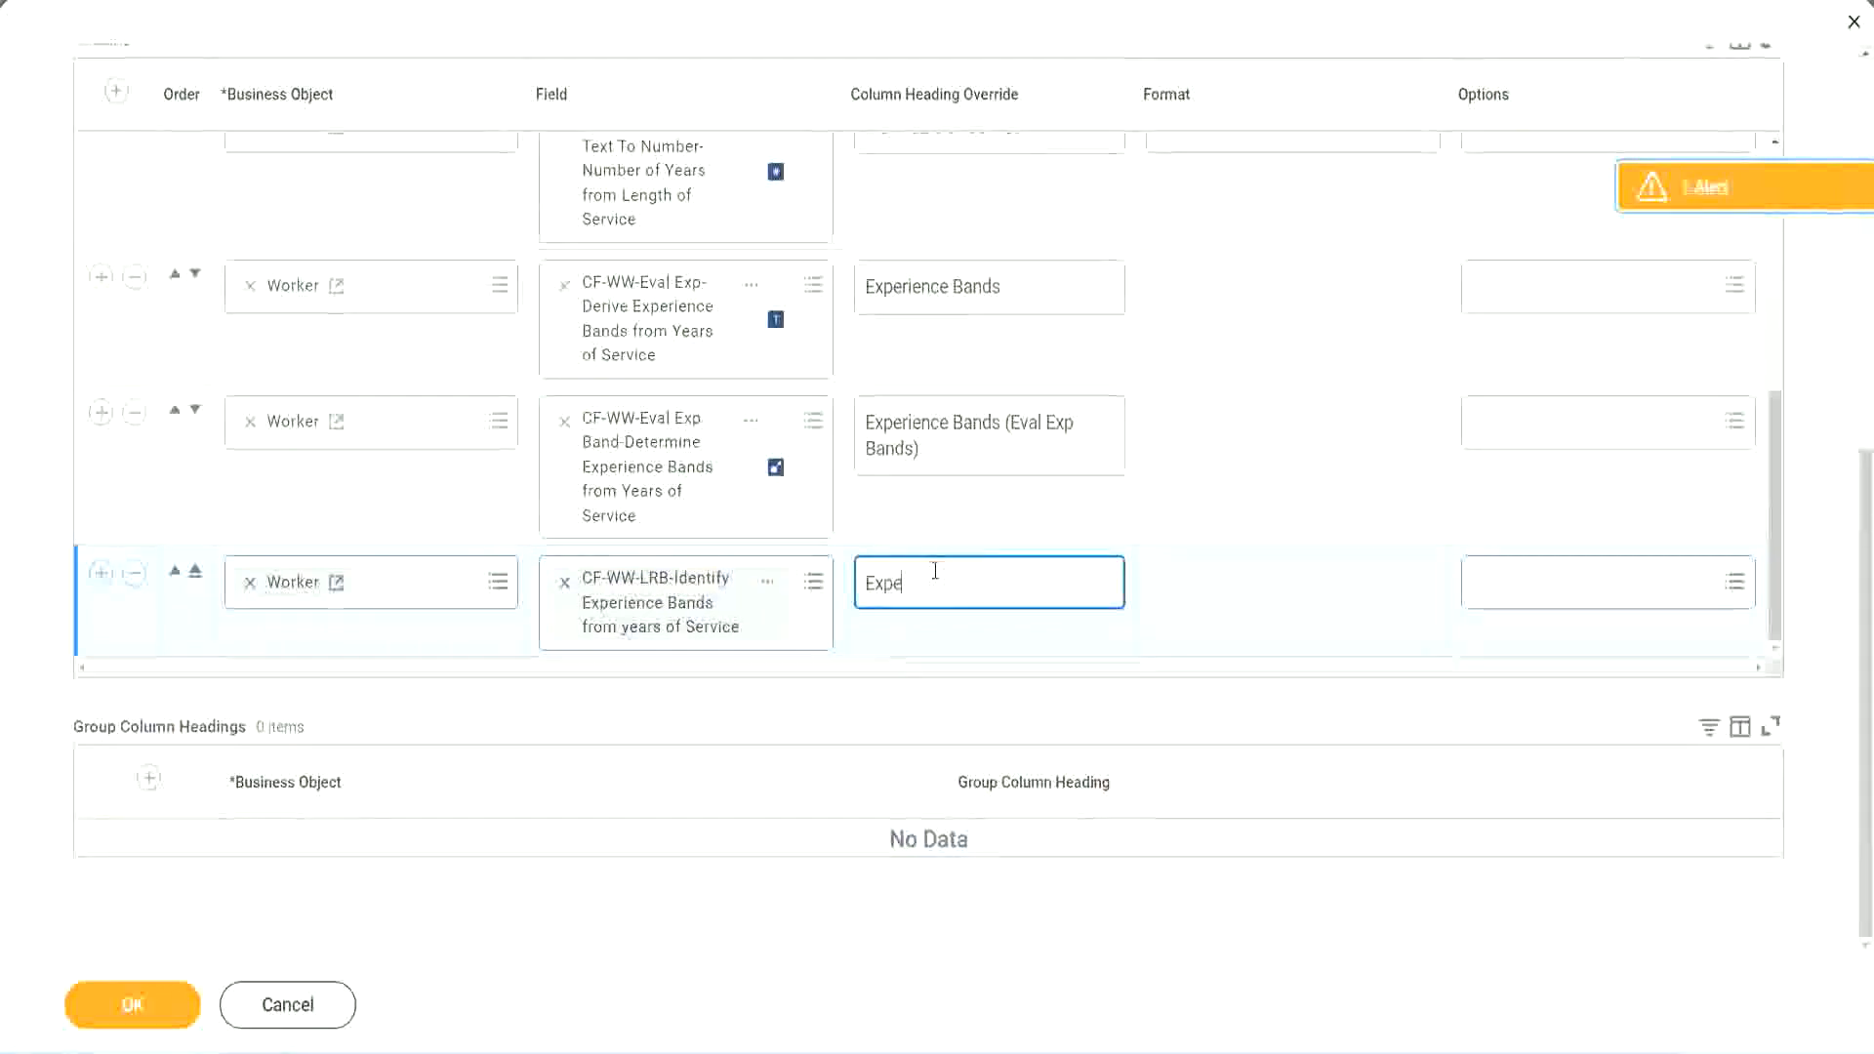
key(BackSpace)
key(BackSpace)
key(BackSpace)
key(BackSpace)
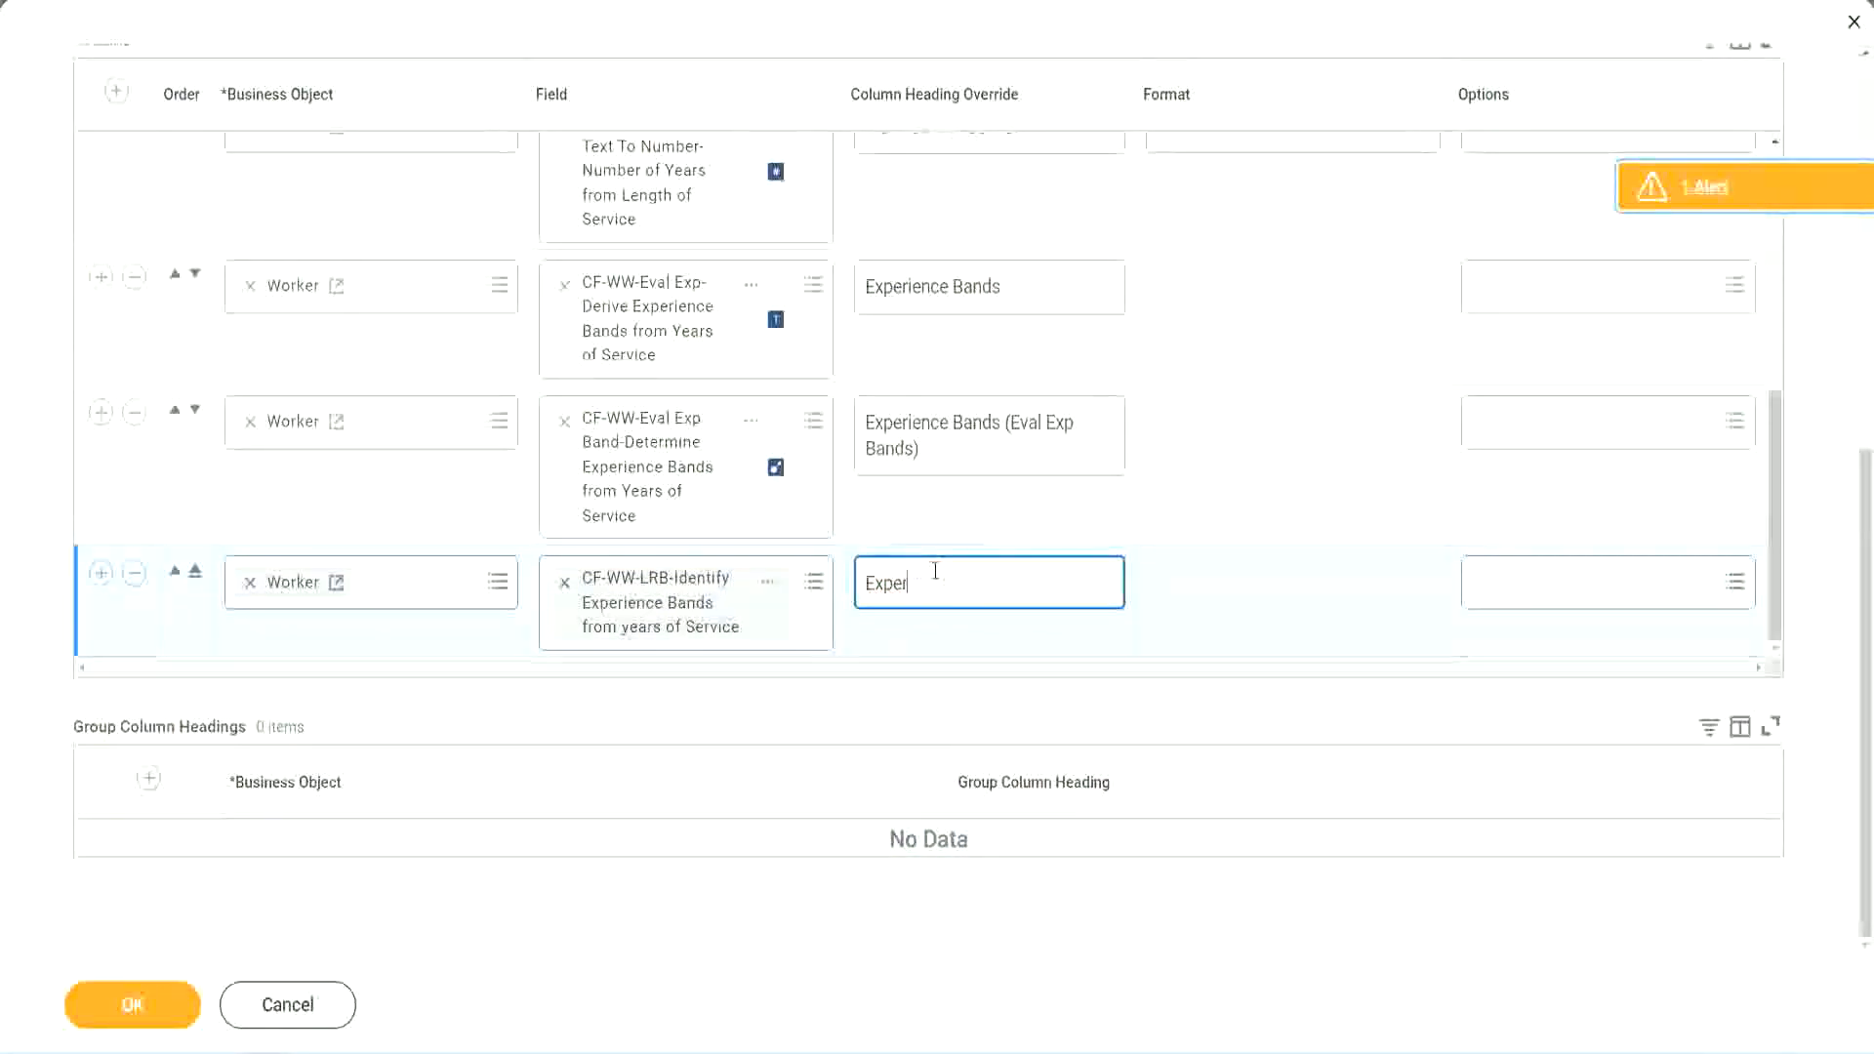
text(ience Bands (LRB))
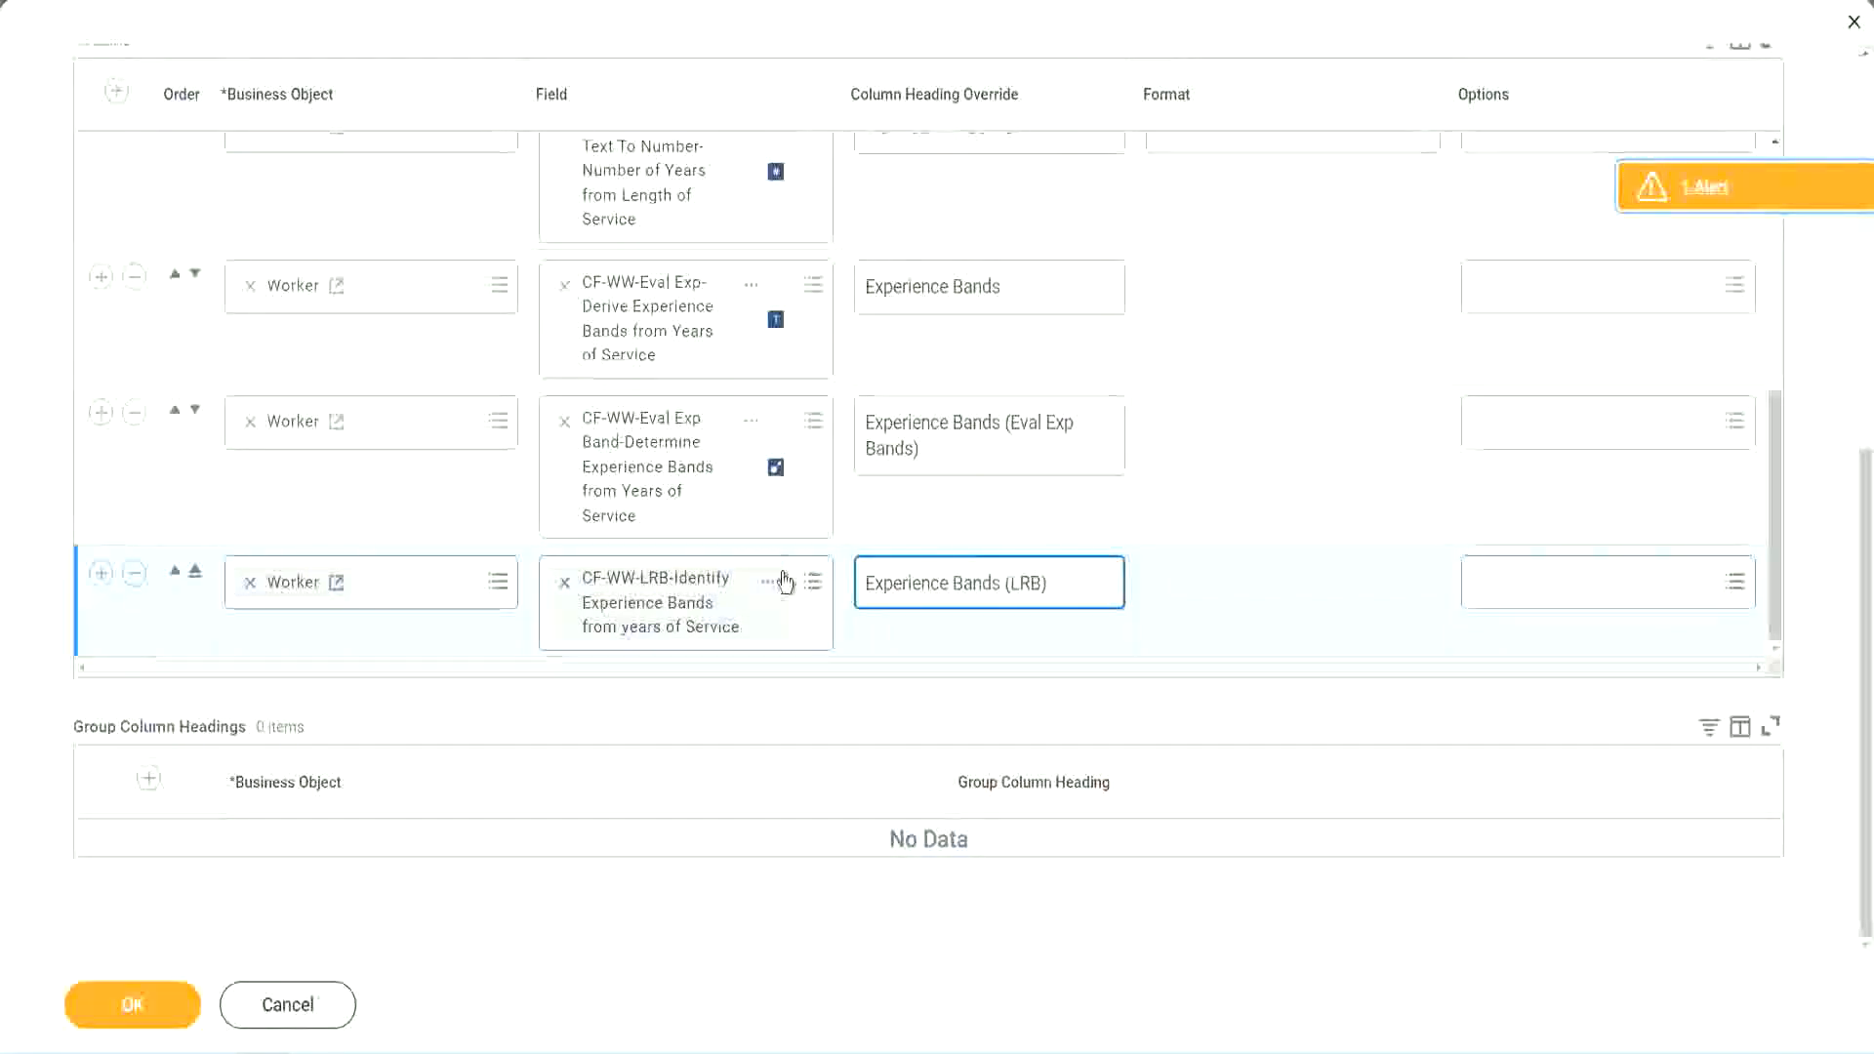
Step: Save the report changes and run WW Employee Details with all worker type prompts left blank
click(167, 1028)
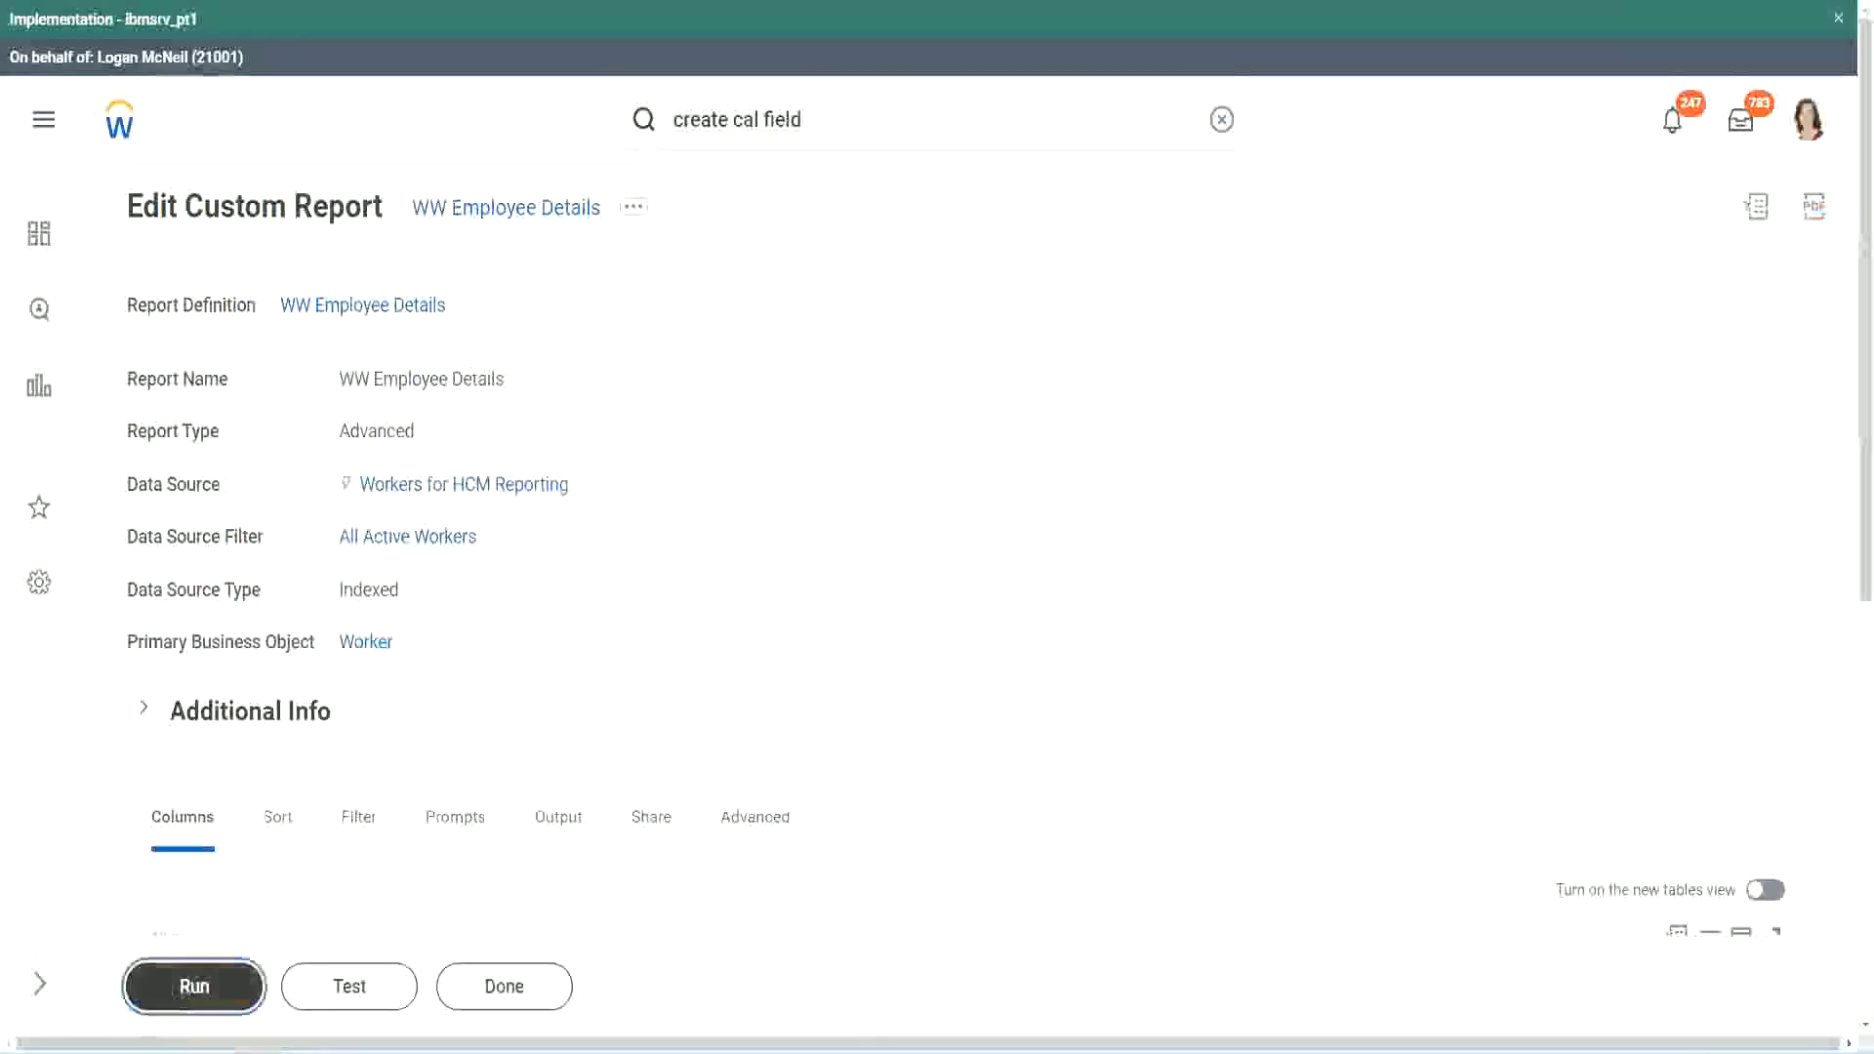
click(185, 988)
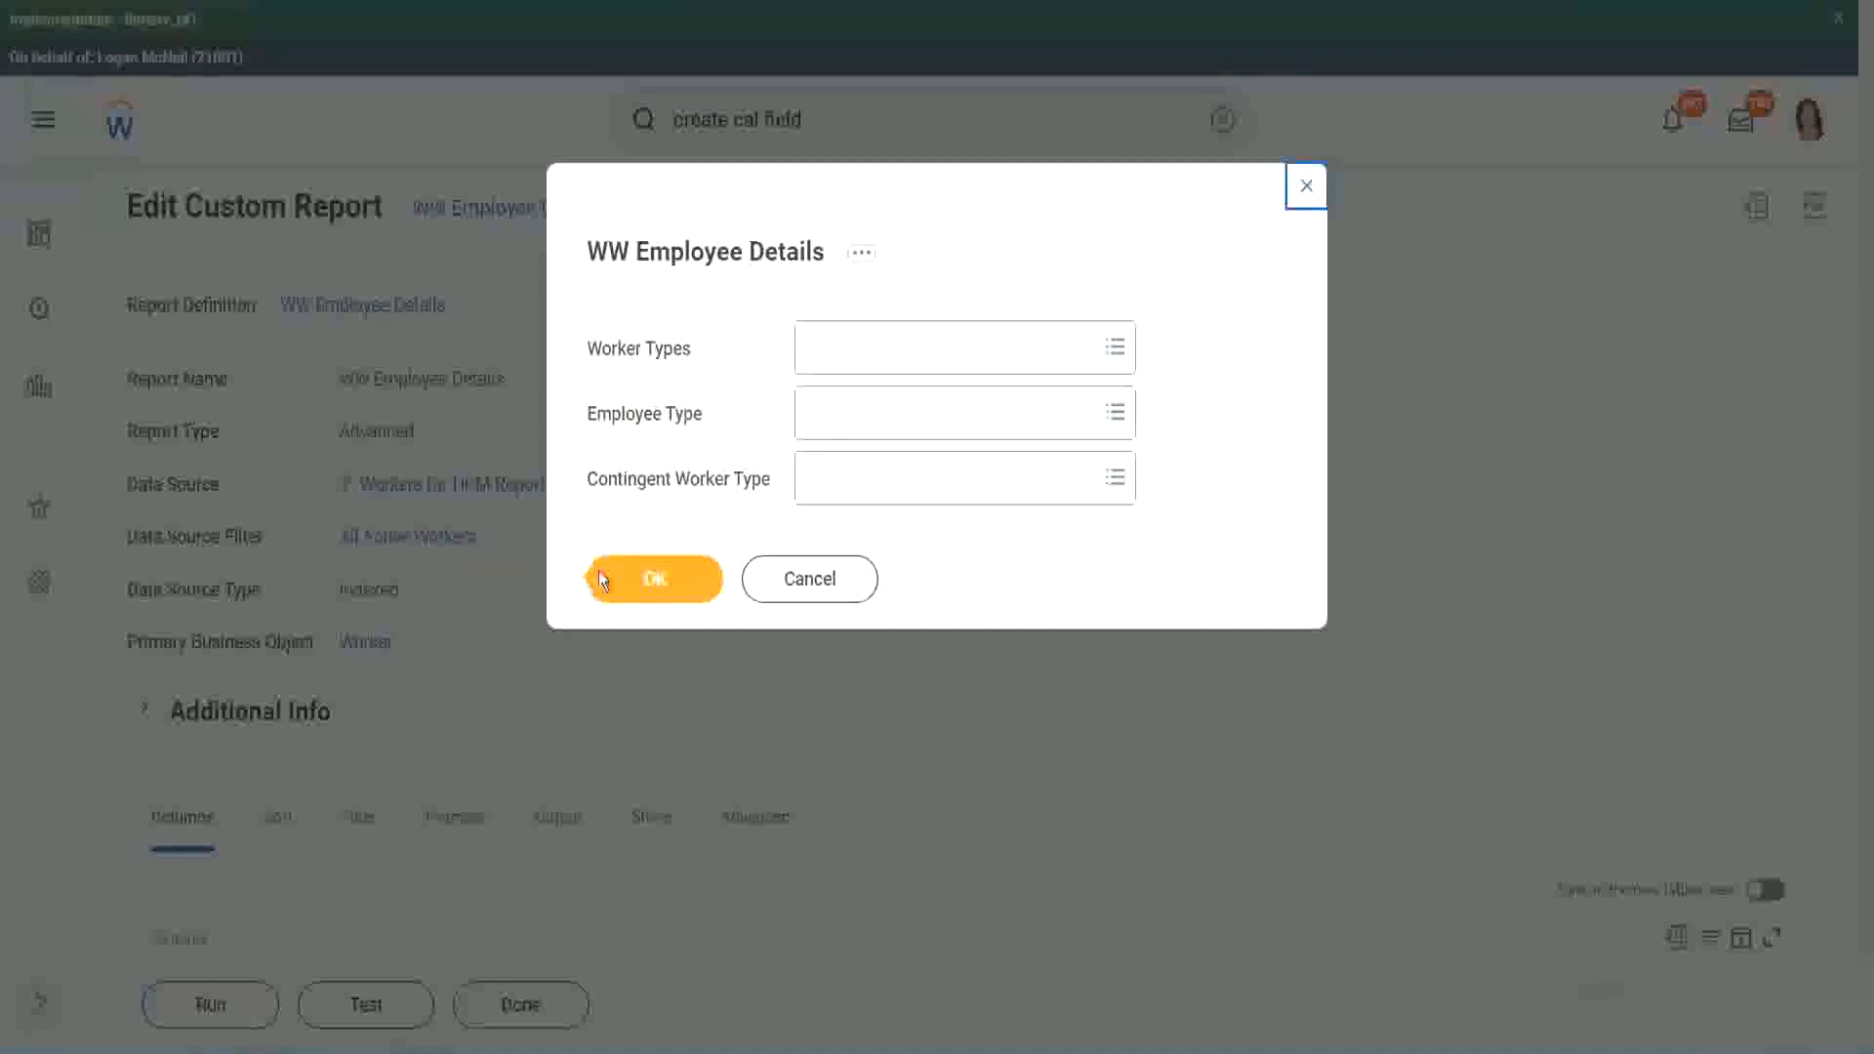
click(664, 584)
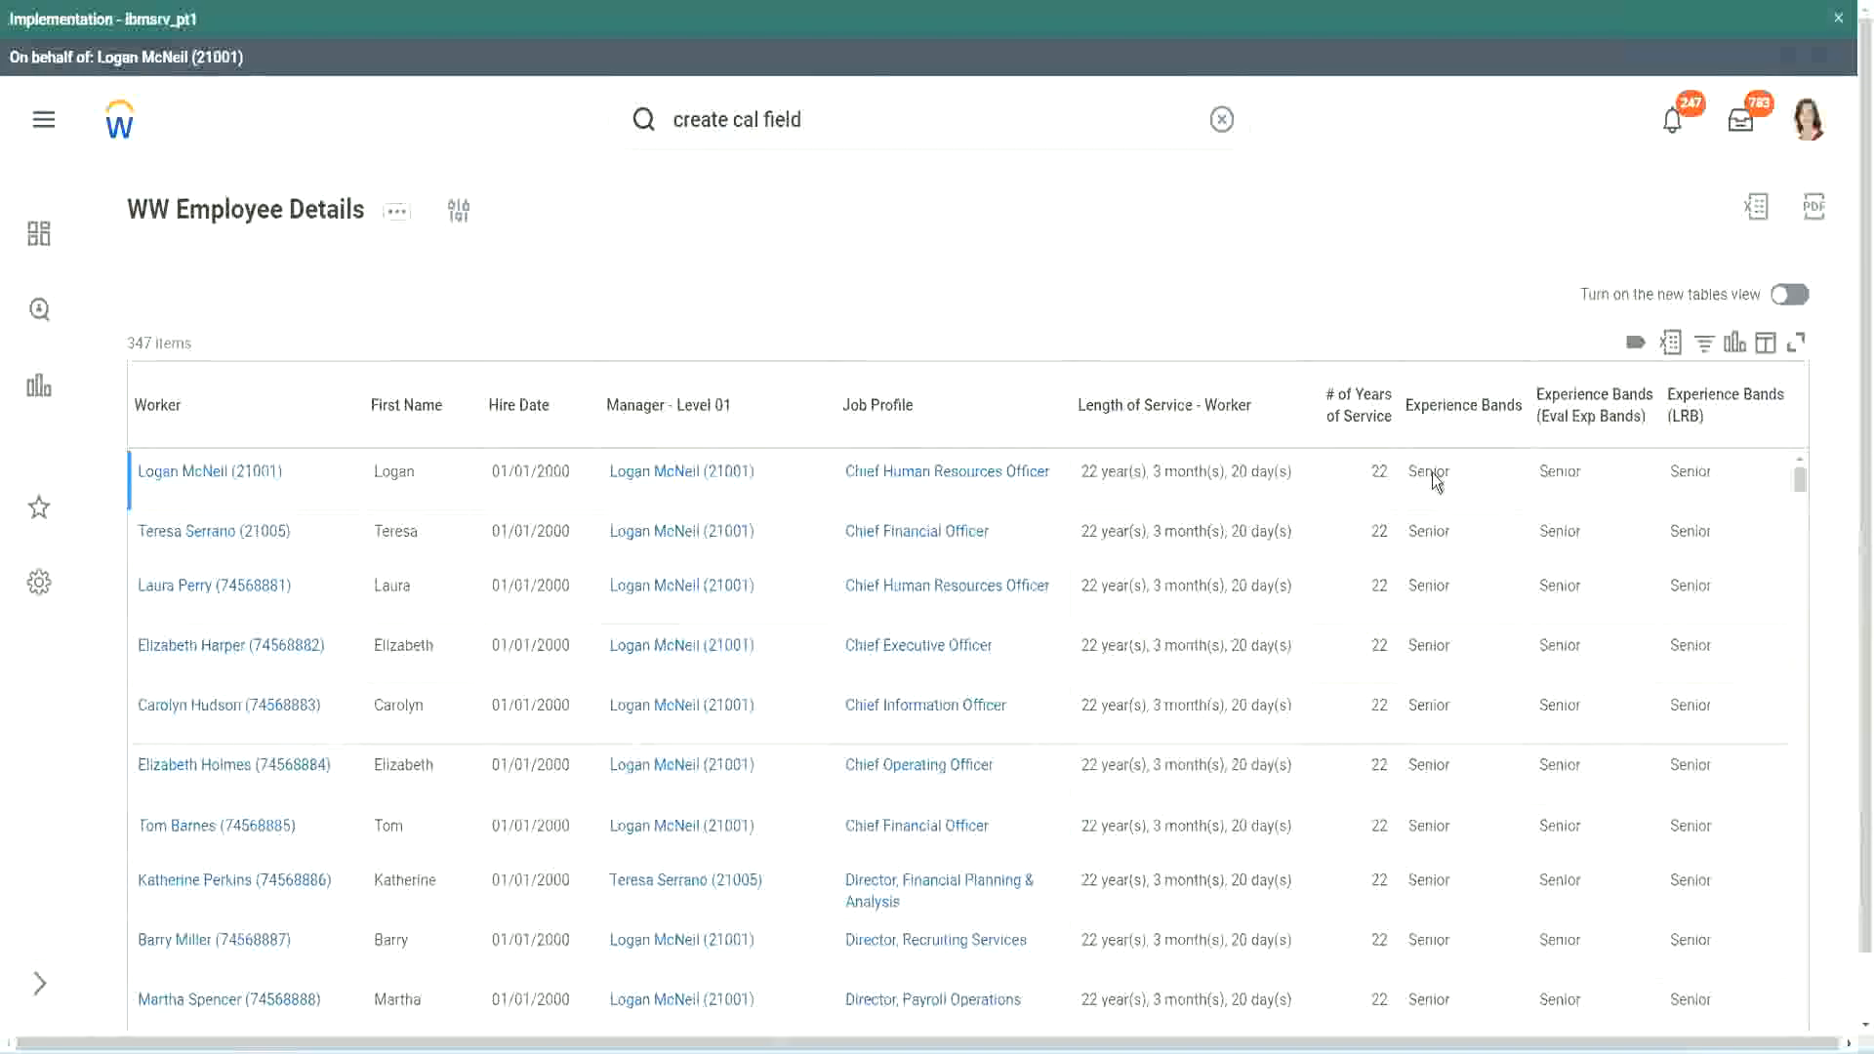
Step: Compare the values of the three Experience Bands columns across the workers in the report output
double_click(1434, 472)
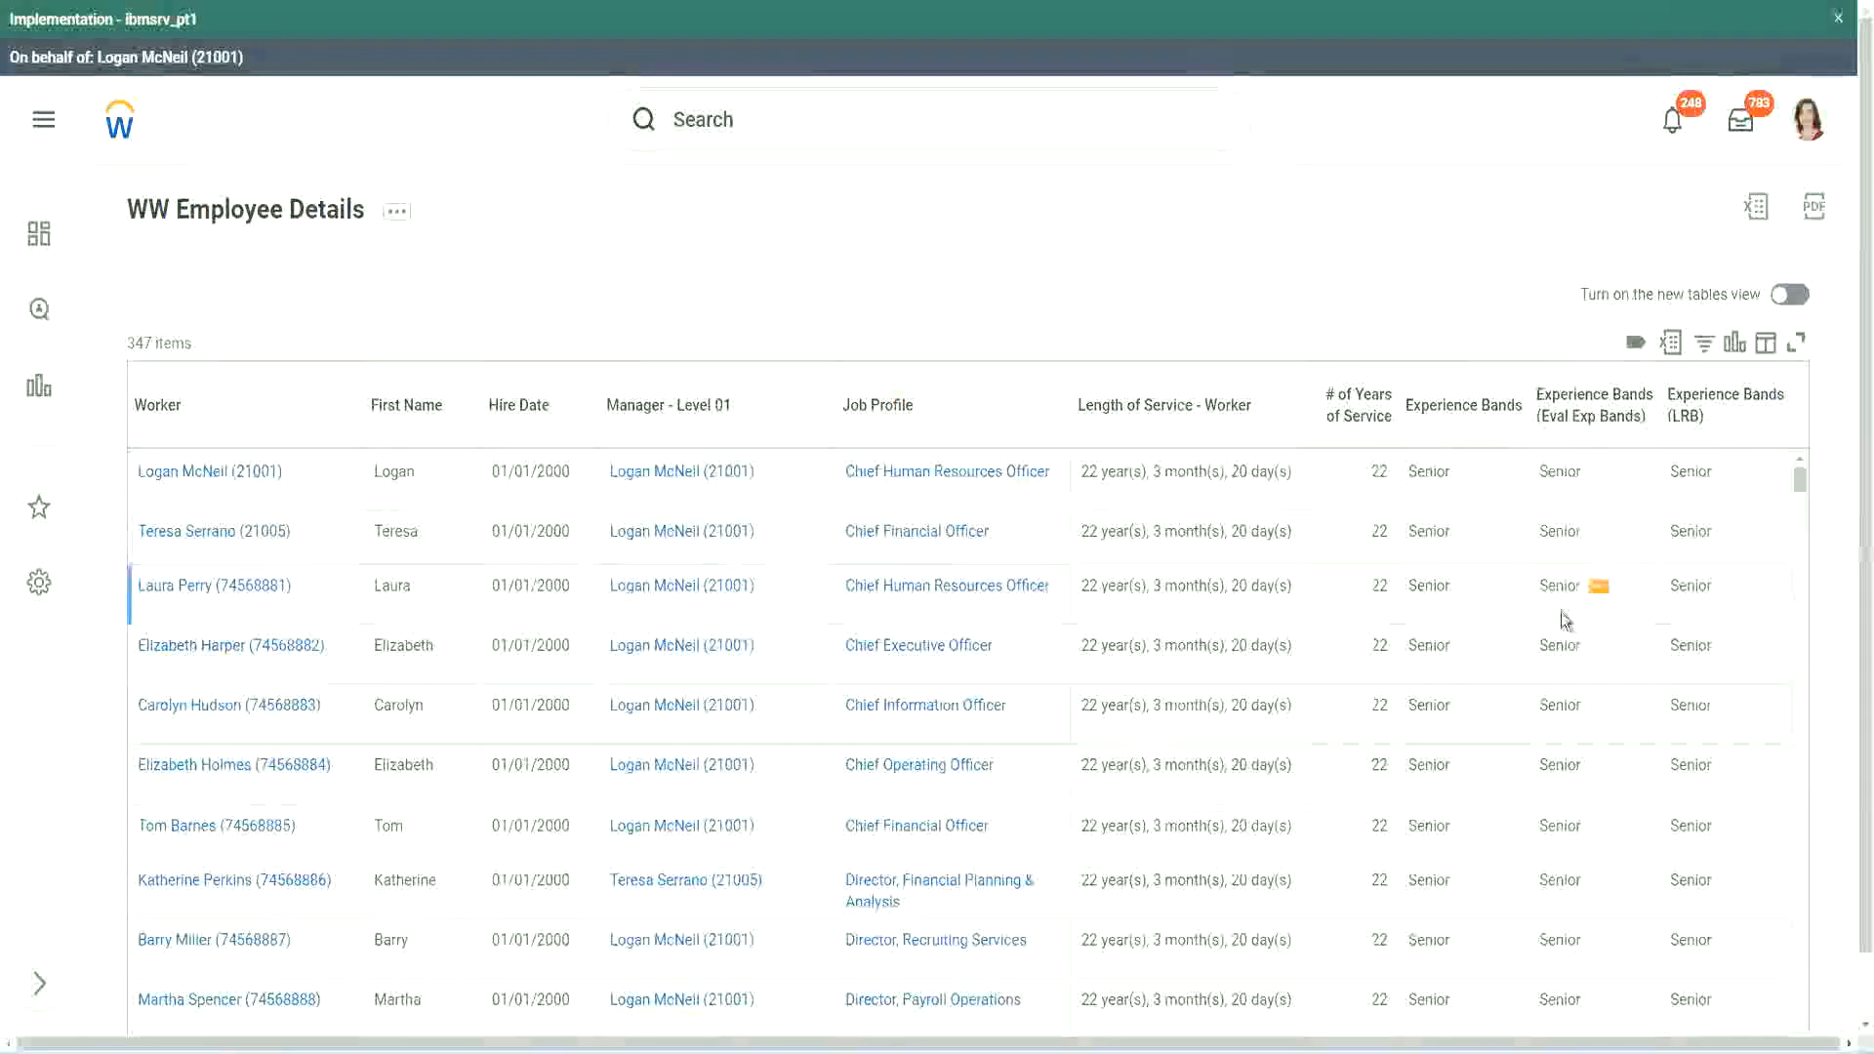
scroll(1560, 613, down, 10)
scroll(1552, 664, down, 3)
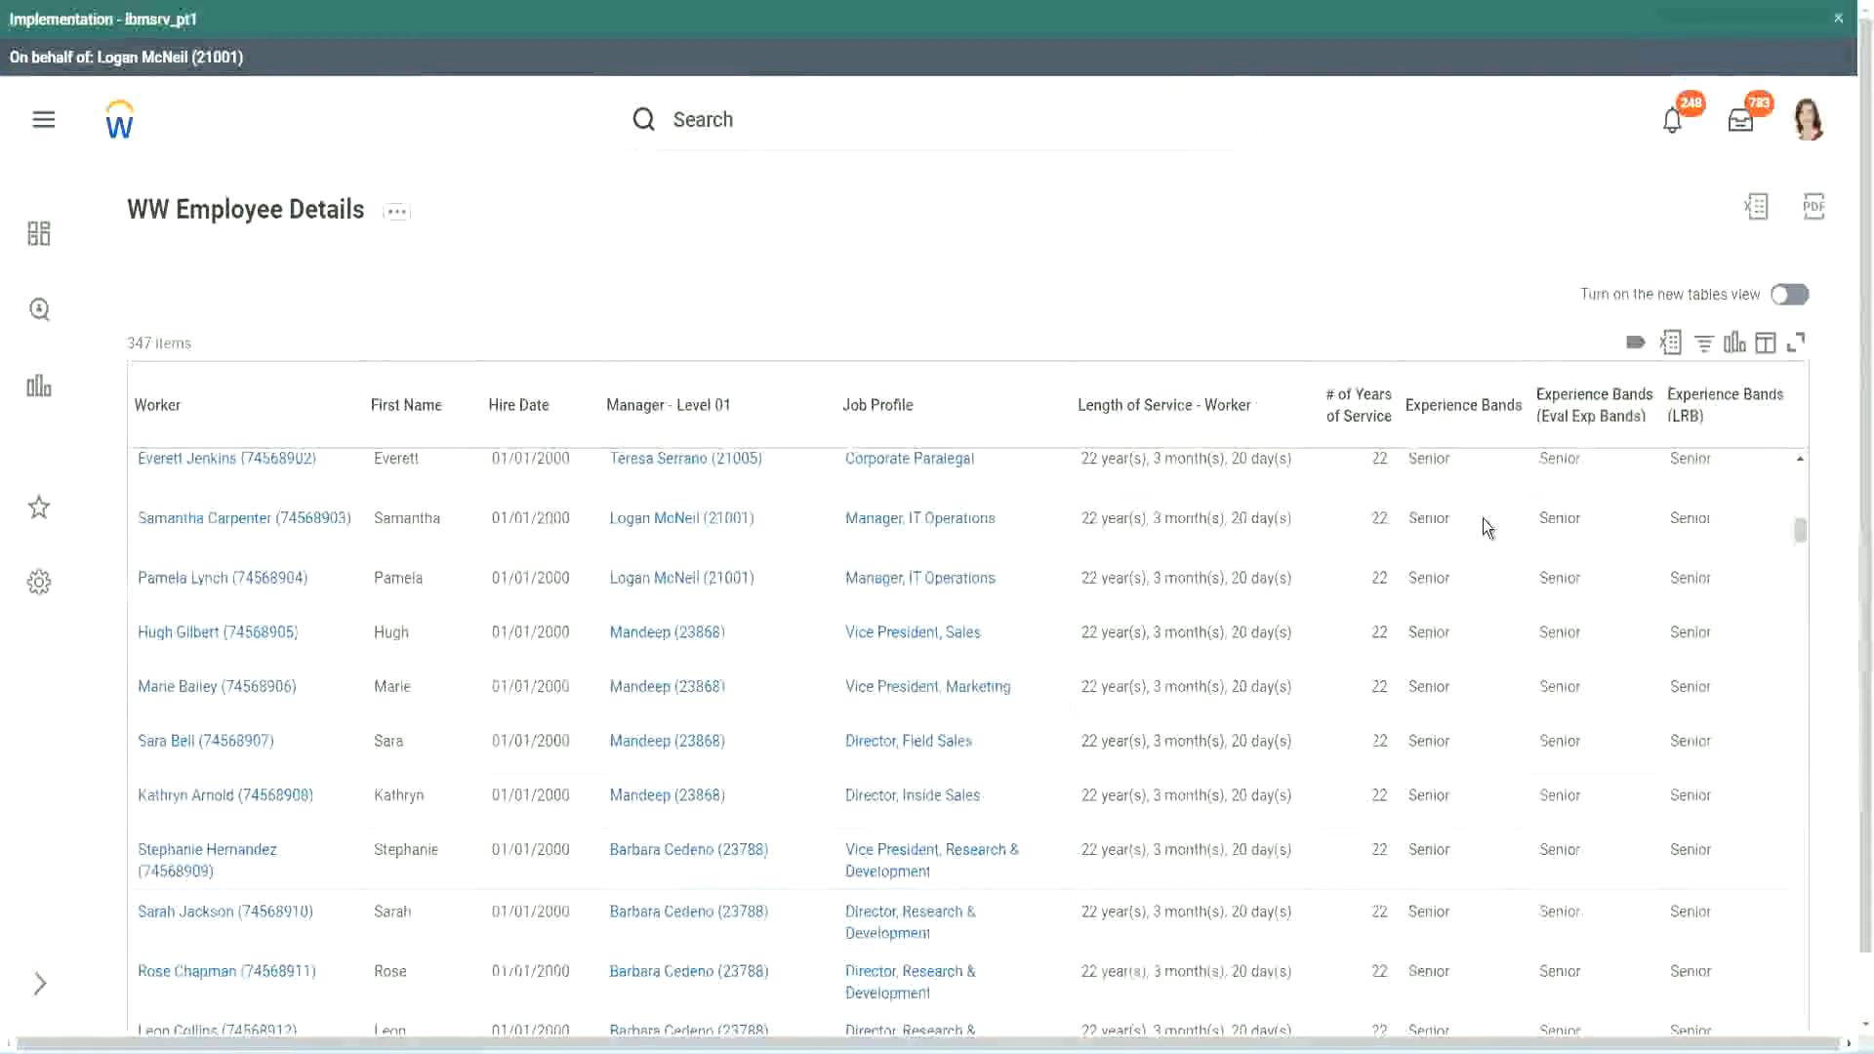
scroll(1472, 801, down, 3)
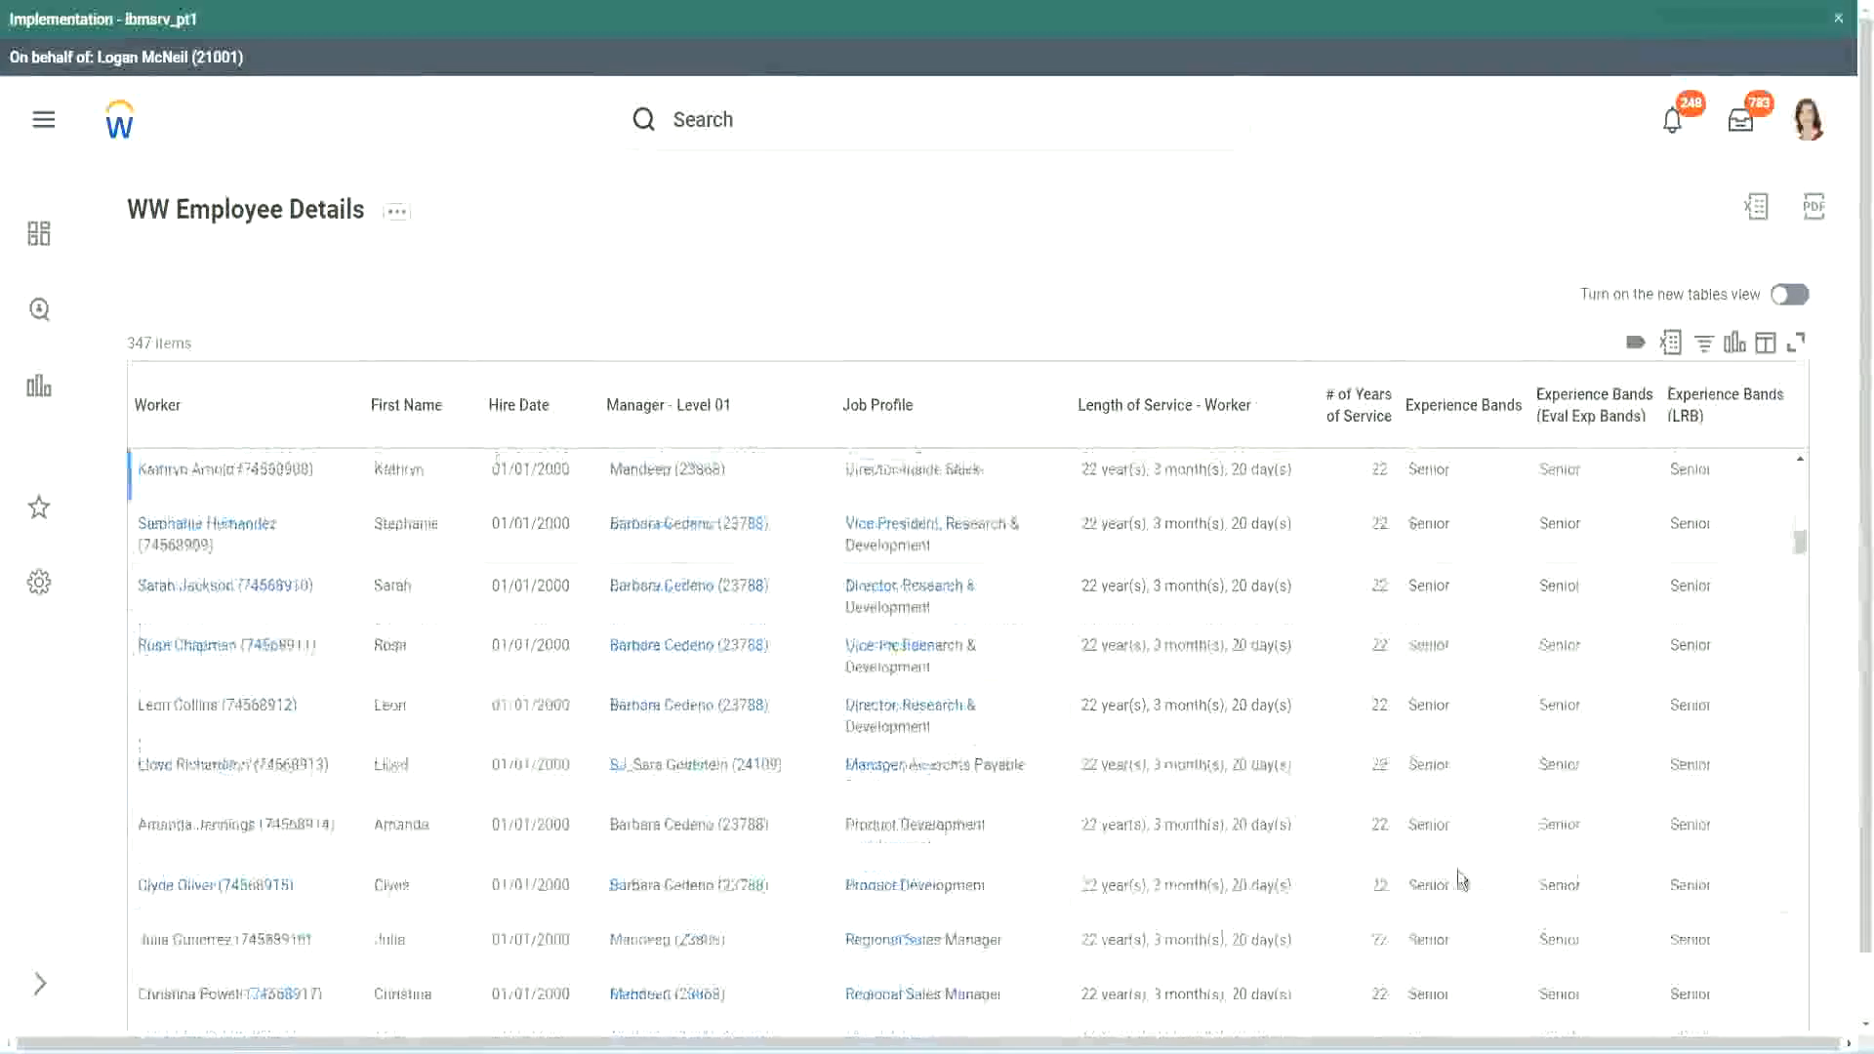
scroll(1467, 695, down, 1)
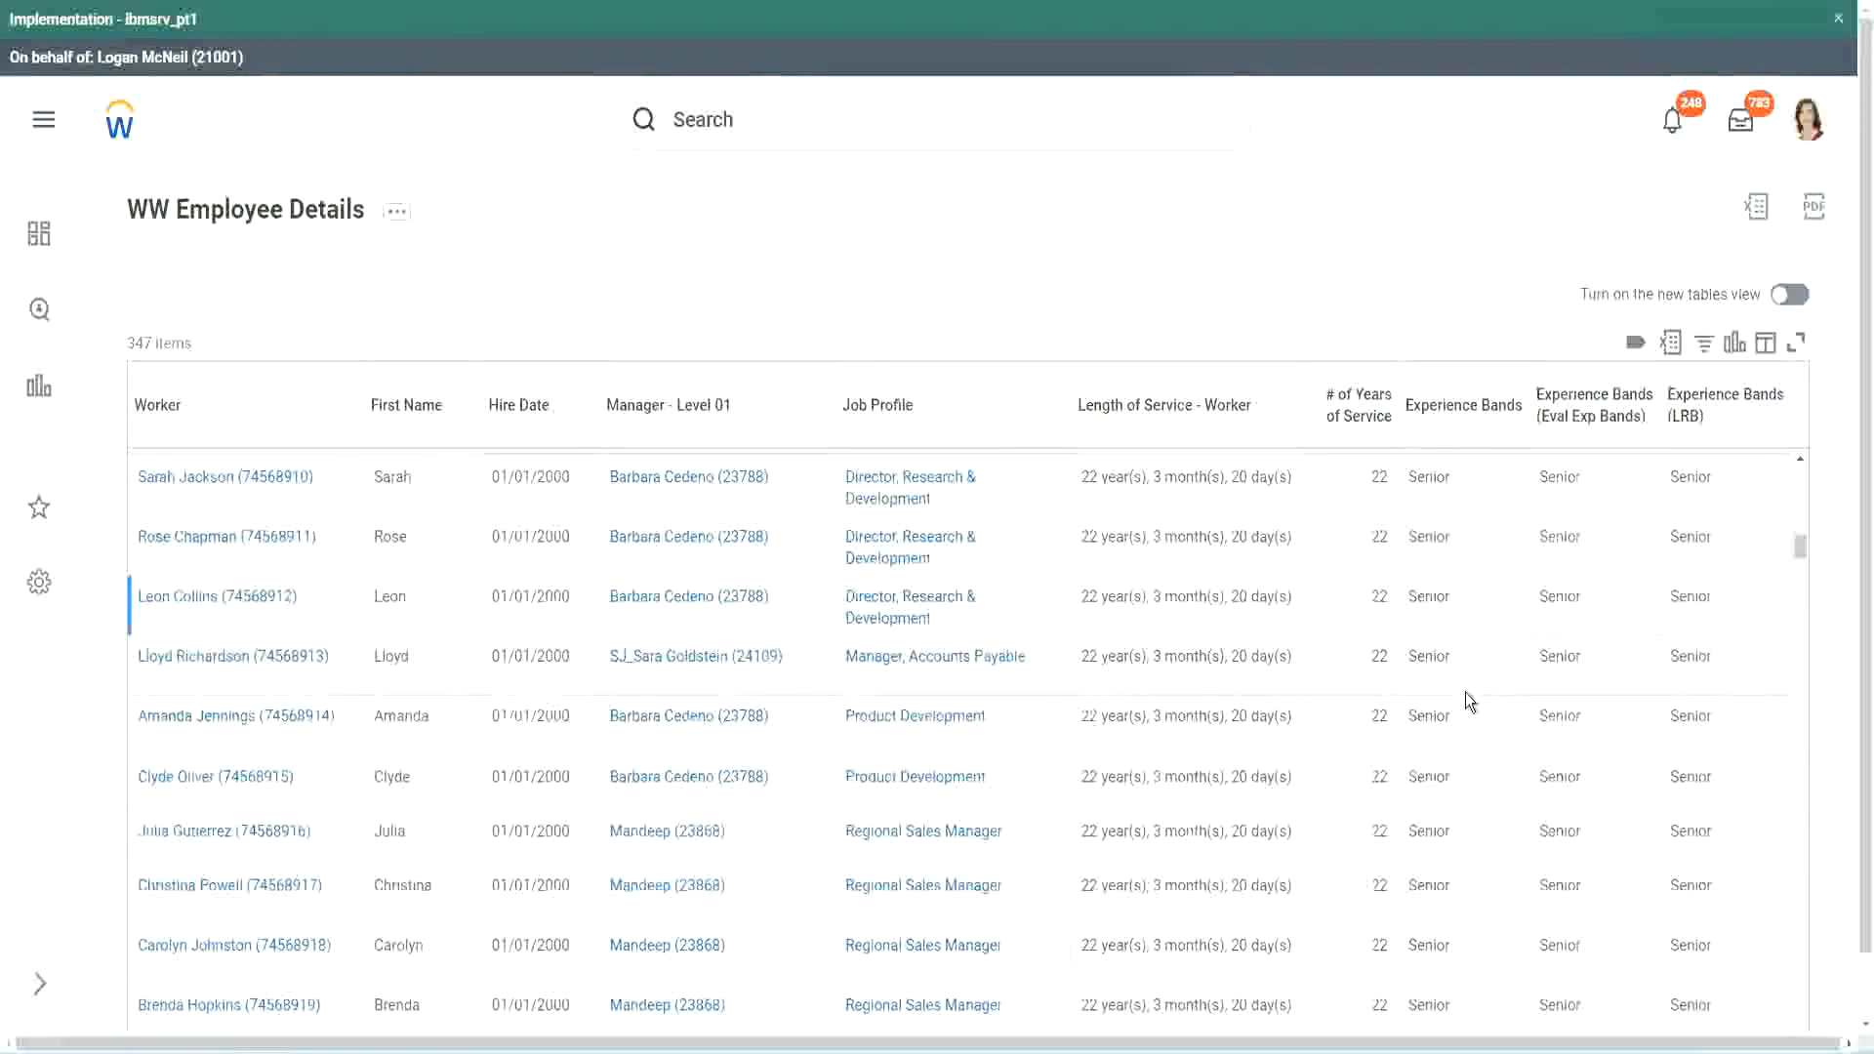